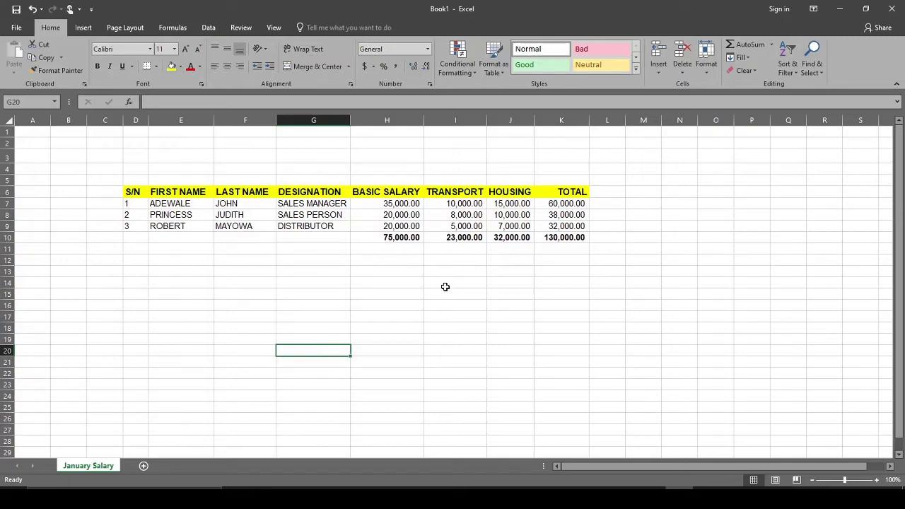
Step: Cancel closing the workbook so it stays open for editing
{"action": "left_click", "coordinate": [889, 8]}
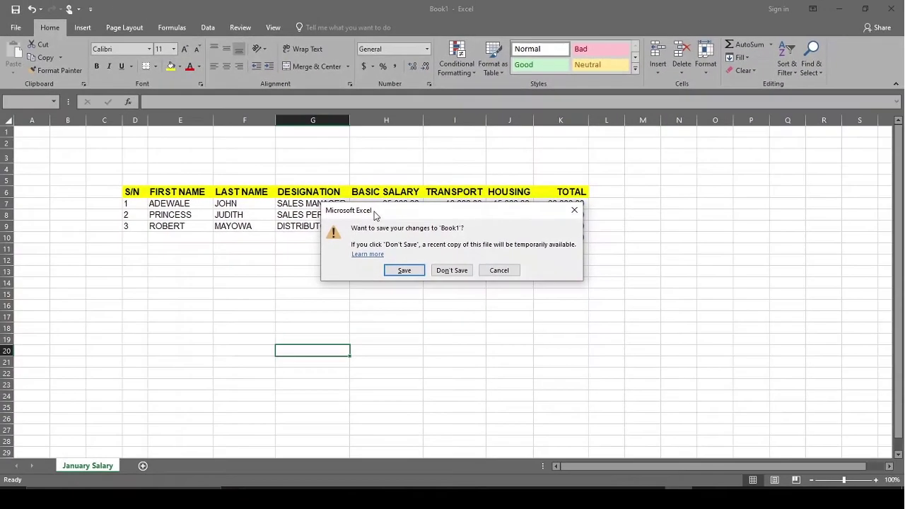
{"action": "left_click_drag", "start_coordinate": [350, 219], "coordinate": [394, 338]}
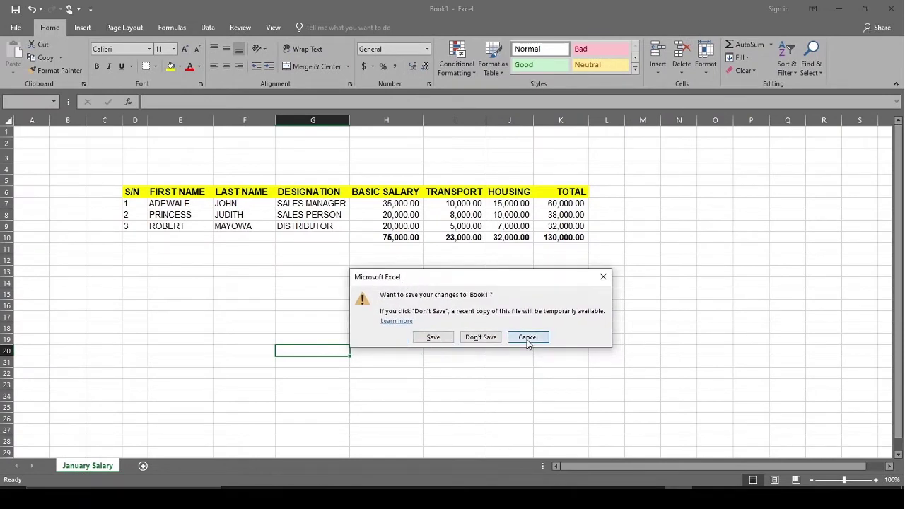
{"action": "left_click", "coordinate": [529, 337]}
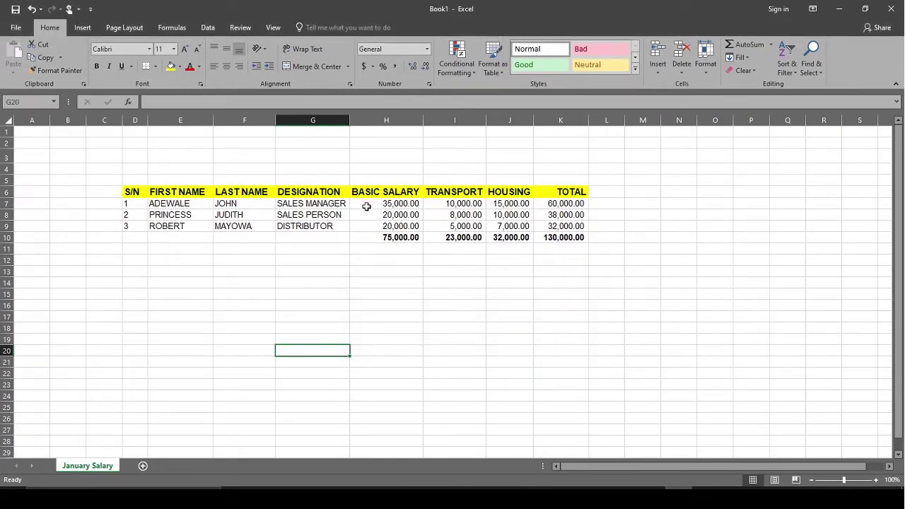
Step: Clear the basic salary, transport and housing amounts in H7:J9
{"action": "left_click_drag", "start_coordinate": [366, 203], "coordinate": [501, 234]}
{"action": "key", "text": "Delete"}
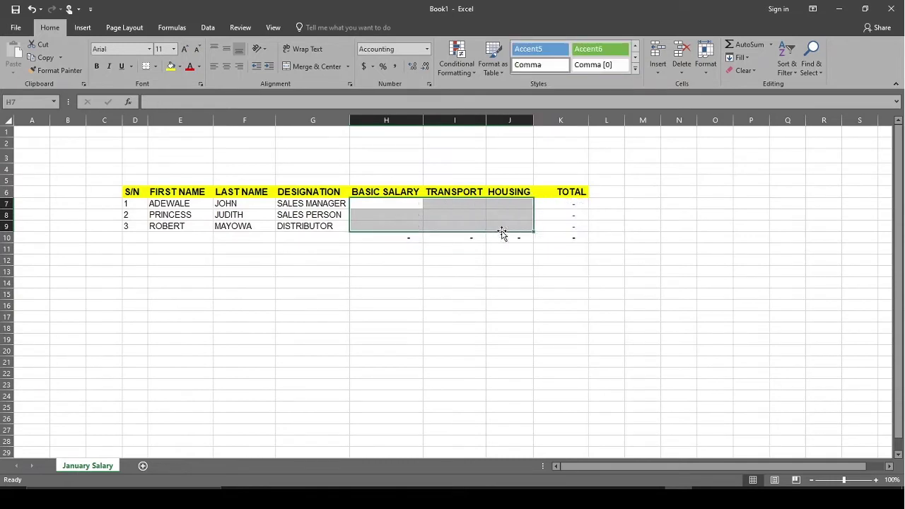
{"action": "left_click", "coordinate": [490, 270]}
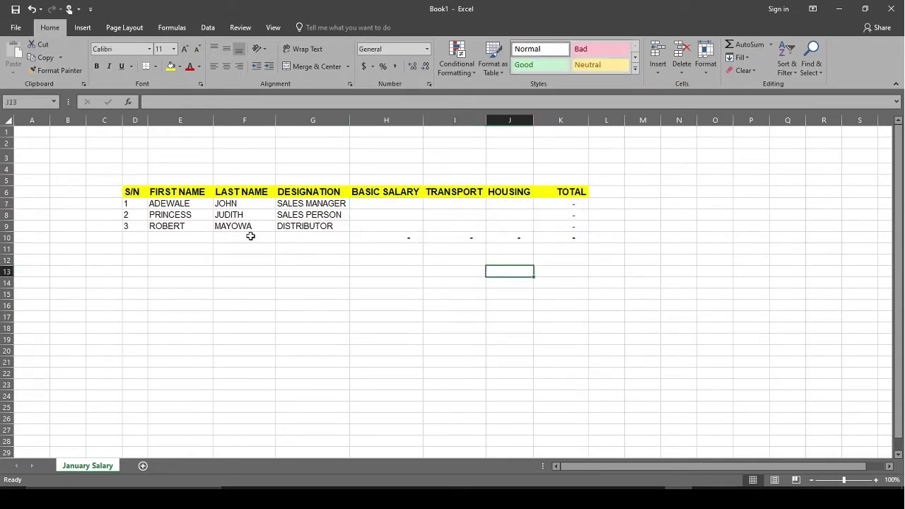
Step: Clear the employee names and designations in E7:G9
{"action": "left_click_drag", "start_coordinate": [167, 206], "coordinate": [299, 230]}
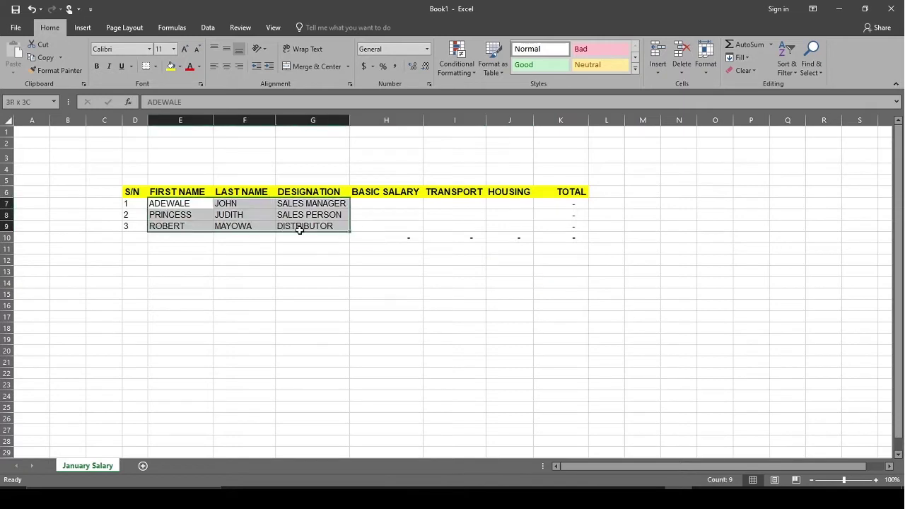
{"action": "key", "text": "Delete"}
{"action": "left_click", "coordinate": [300, 238]}
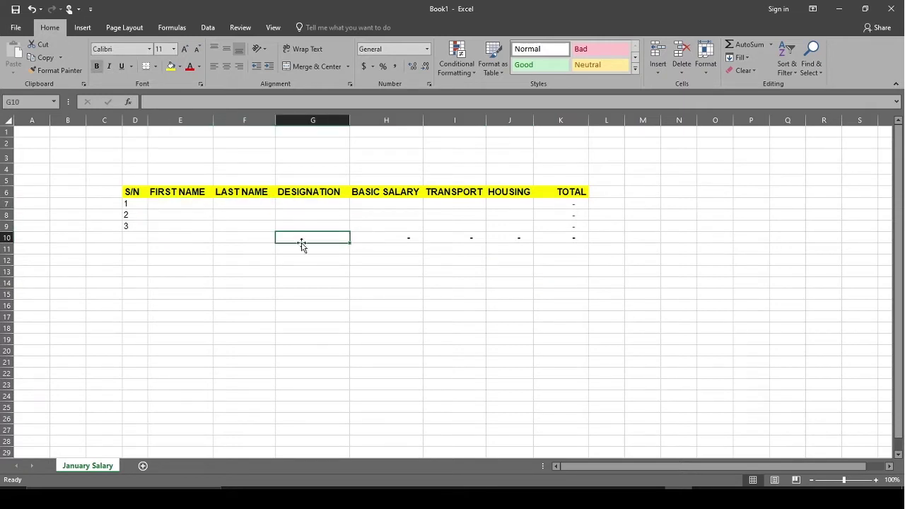
{"action": "left_click", "coordinate": [322, 325]}
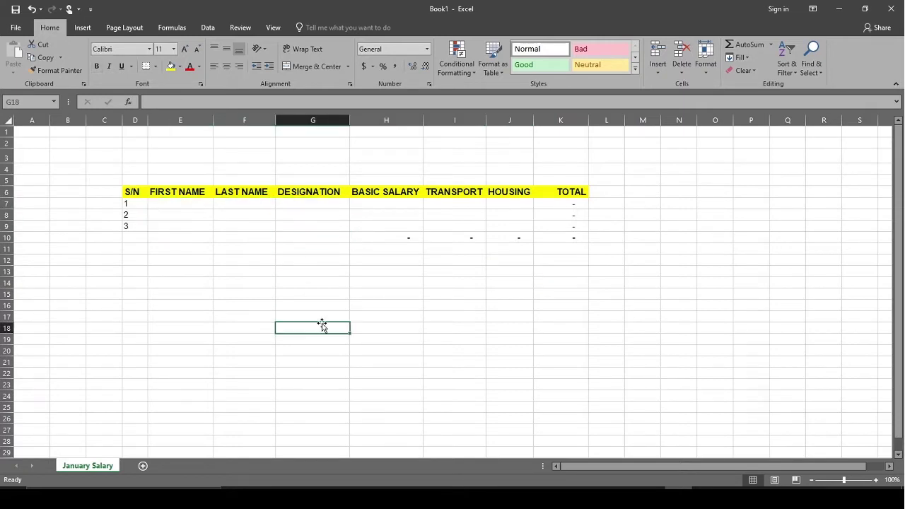
{"action": "left_click", "coordinate": [368, 326]}
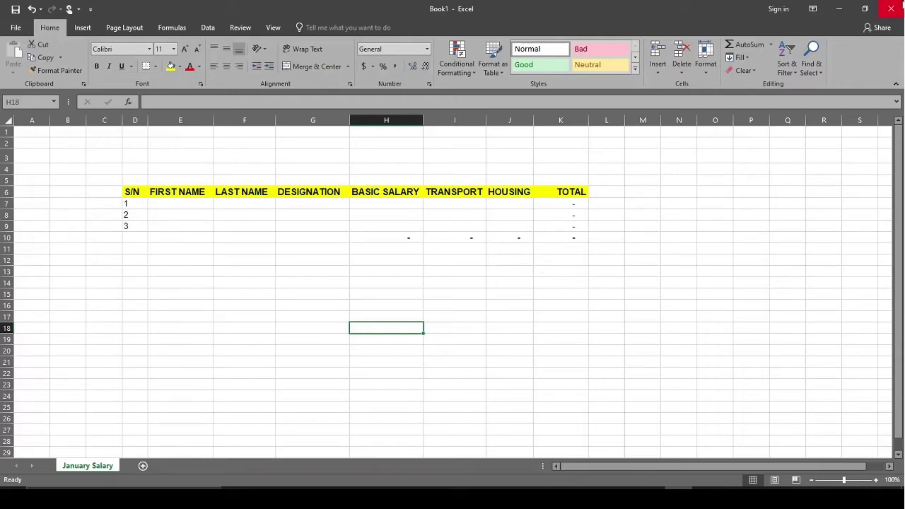
{"action": "left_click", "coordinate": [901, 4]}
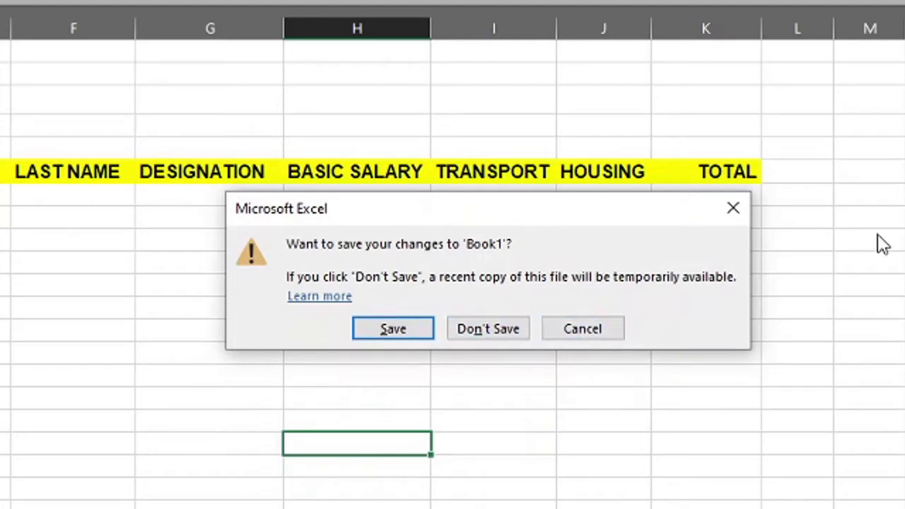
{"action": "left_click", "coordinate": [559, 337]}
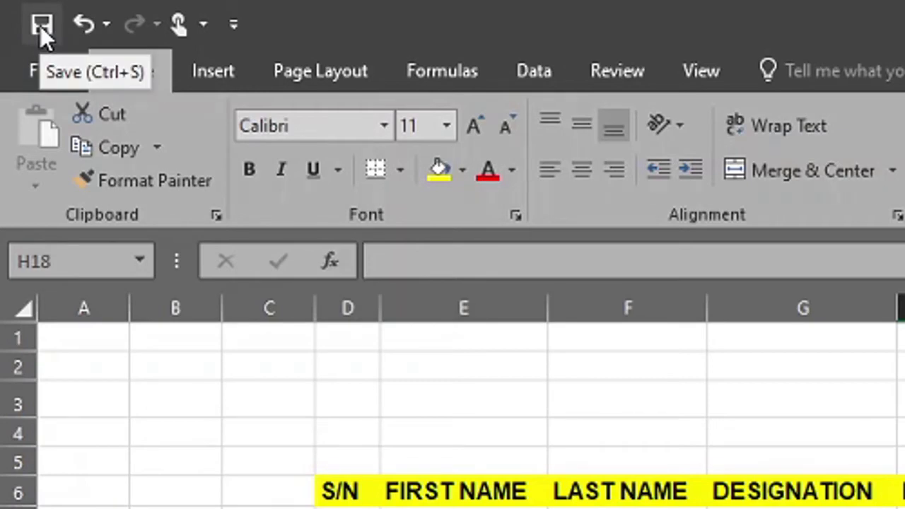
Step: Go to the File backstage and choose Save As
{"action": "left_click", "coordinate": [37, 72]}
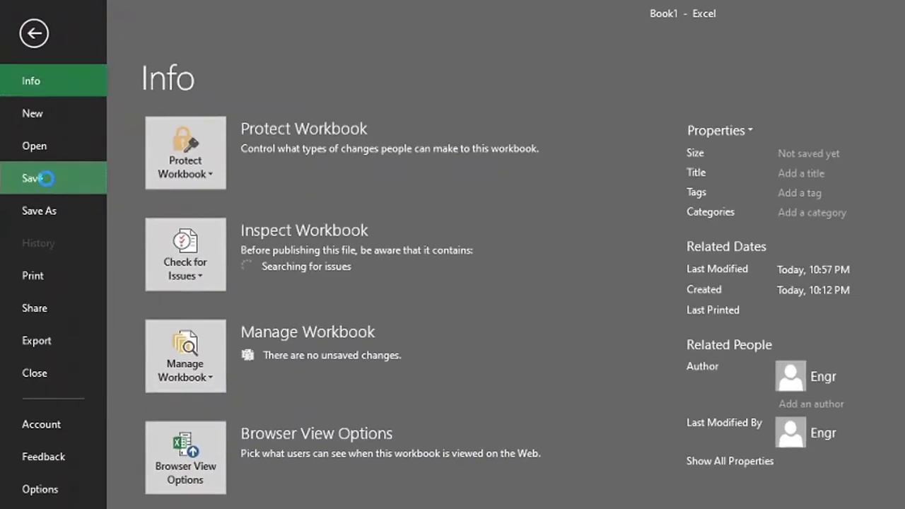
{"action": "left_click", "coordinate": [65, 357]}
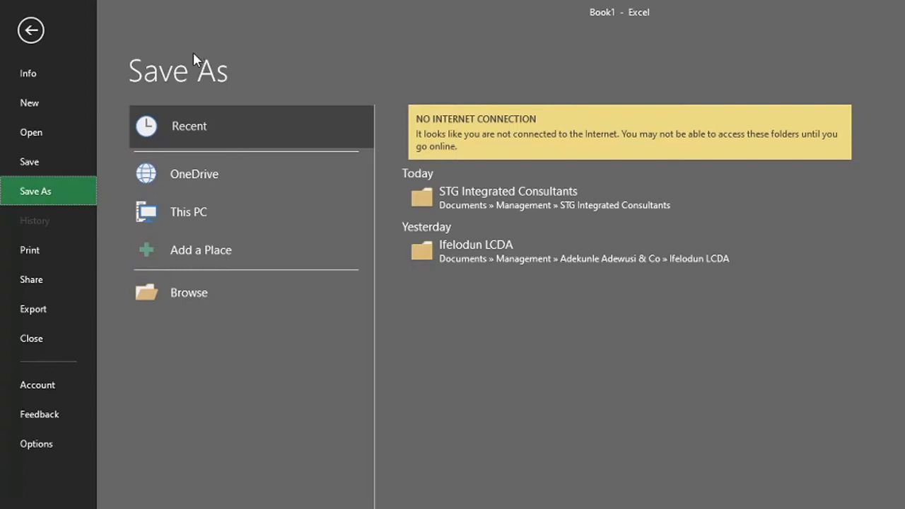
Step: Browse for a save location and choose the Desktop folder
{"action": "left_click", "coordinate": [216, 295]}
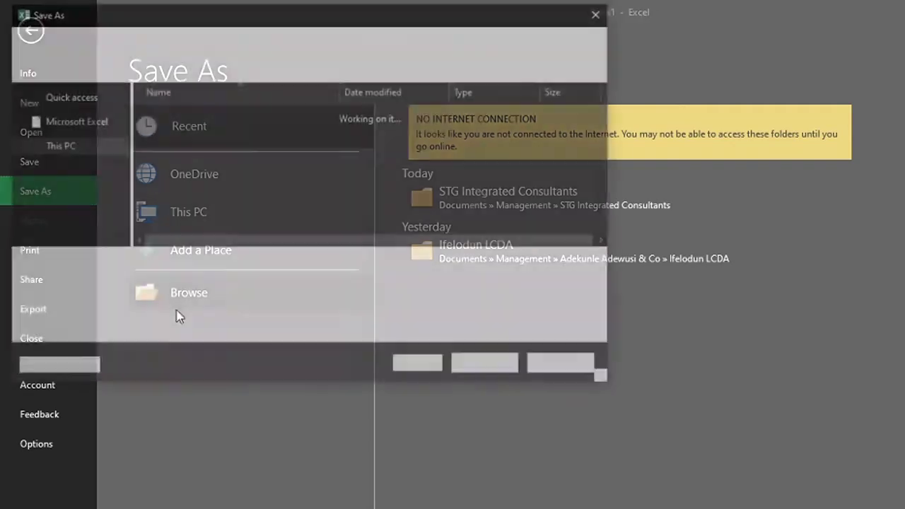
{"action": "left_click_drag", "start_coordinate": [314, 14], "coordinate": [652, 185]}
{"action": "left_click_drag", "start_coordinate": [616, 171], "coordinate": [574, 69]}
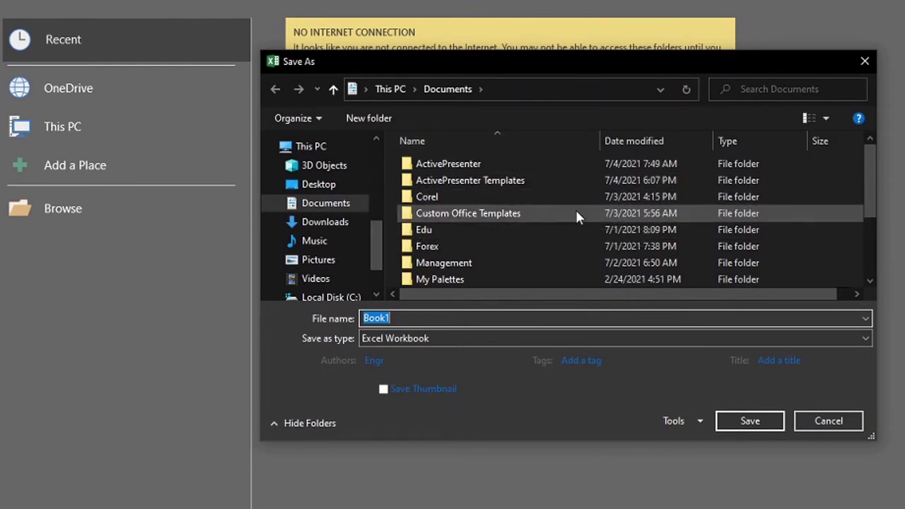
{"action": "left_click", "coordinate": [324, 186]}
{"action": "left_click", "coordinate": [329, 206]}
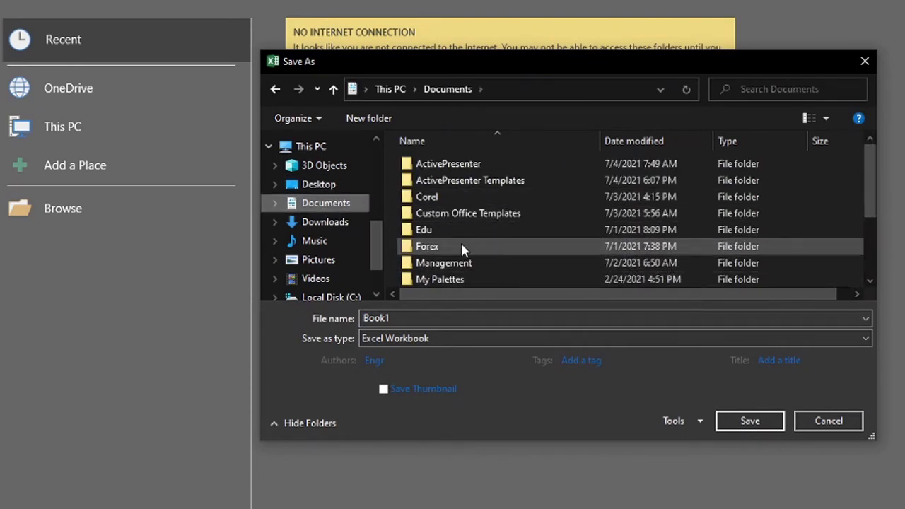
{"action": "left_click", "coordinate": [320, 188]}
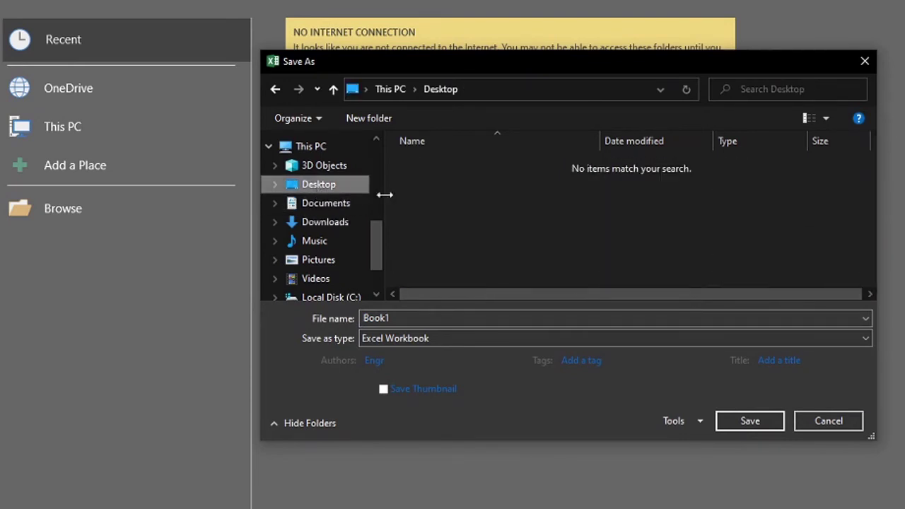
Step: Name the file 'My Company Payroll' and save it
{"action": "double_click", "coordinate": [401, 319]}
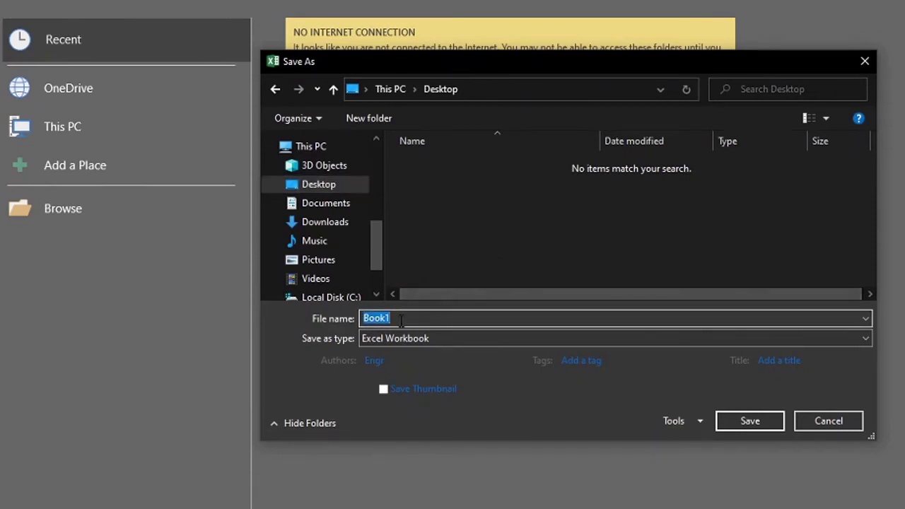
{"action": "type", "text": "Company"}
{"action": "key", "text": "BackSpace"}
{"action": "key", "text": "BackSpace"}
{"action": "key", "text": "BackSpace"}
{"action": "key", "text": "BackSpace"}
{"action": "key", "text": "BackSpace"}
{"action": "key", "text": "BackSpace"}
{"action": "key", "text": "BackSpace"}
{"action": "type", "text": "My C"}
{"action": "type", "text": "ompany"}
{"action": "type", "text": " Par"}
{"action": "type", "text": "yroll"}
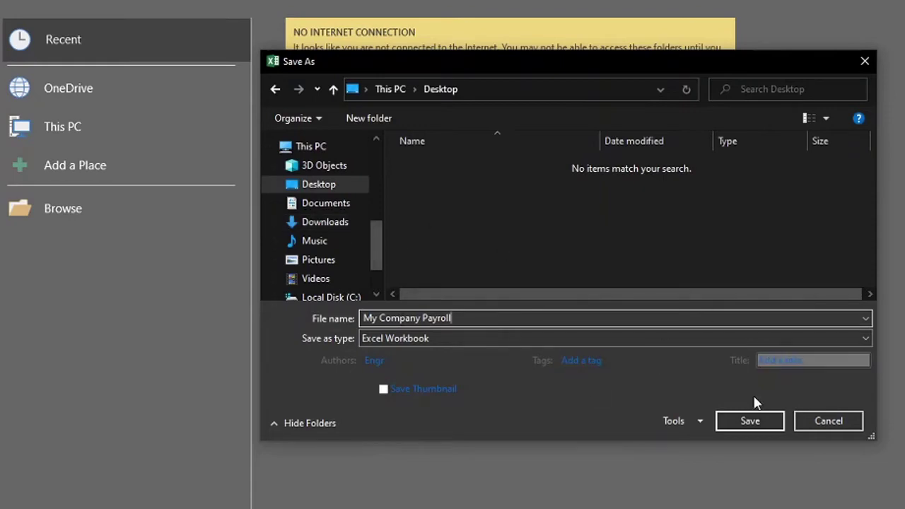
{"action": "left_click", "coordinate": [748, 421]}
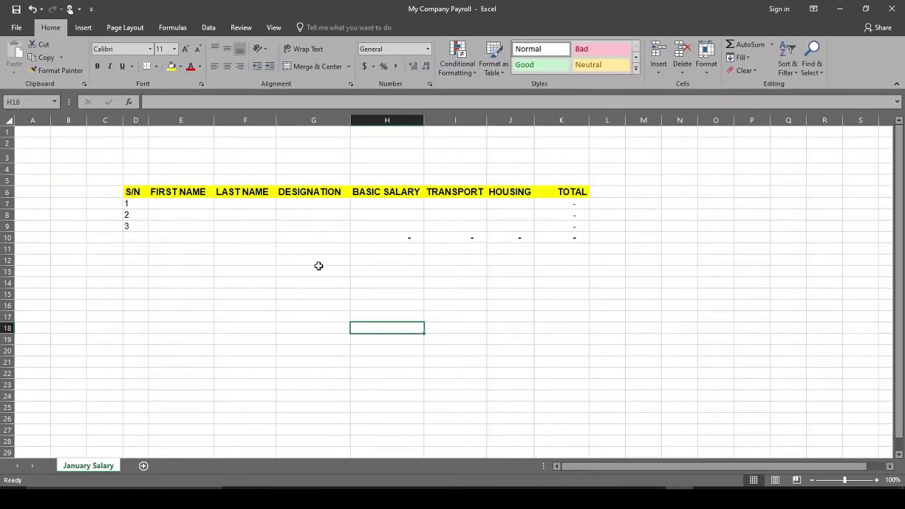
Step: Close Excel, then reopen the My Company Payroll icon on the desktop
{"action": "left_click", "coordinate": [892, 8]}
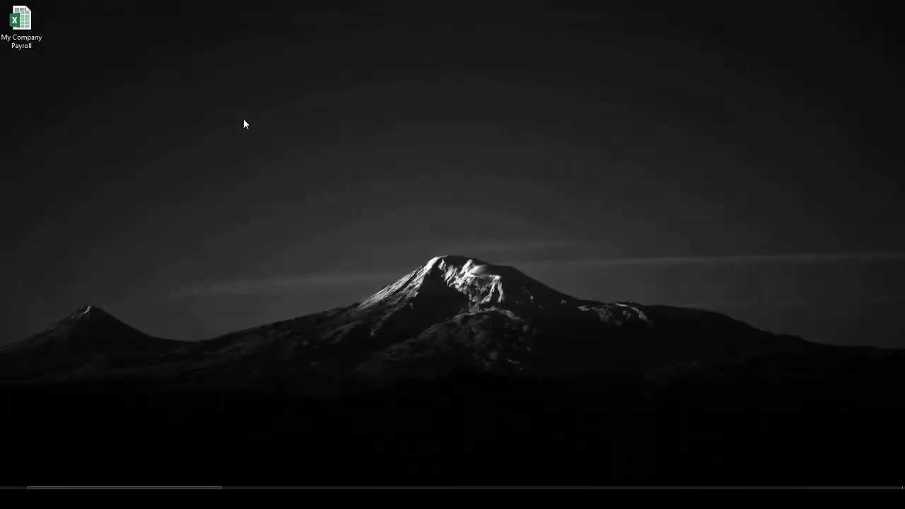
{"action": "left_click", "coordinate": [26, 32]}
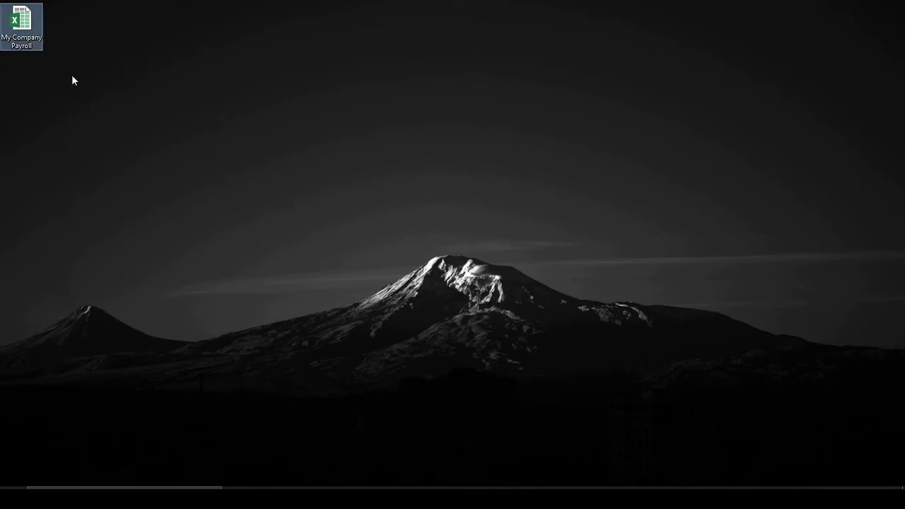
{"action": "double_click", "coordinate": [23, 25]}
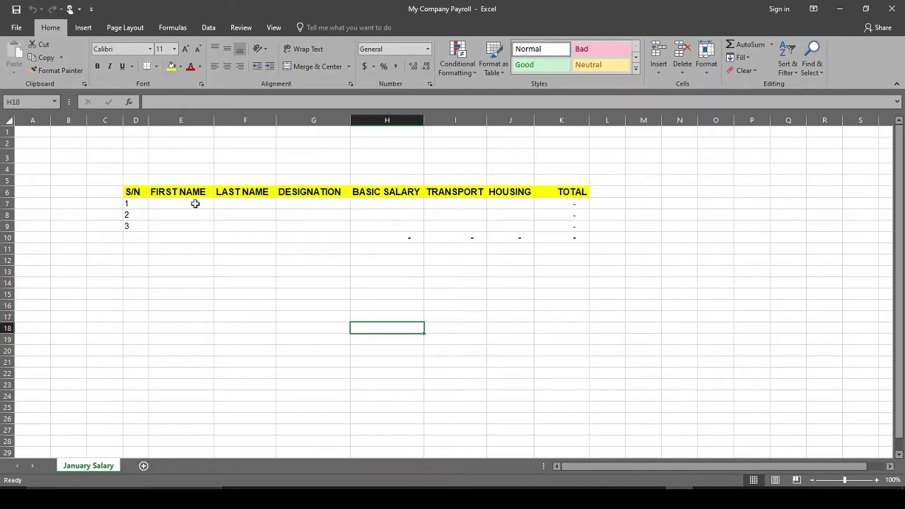
{"action": "left_click", "coordinate": [171, 203]}
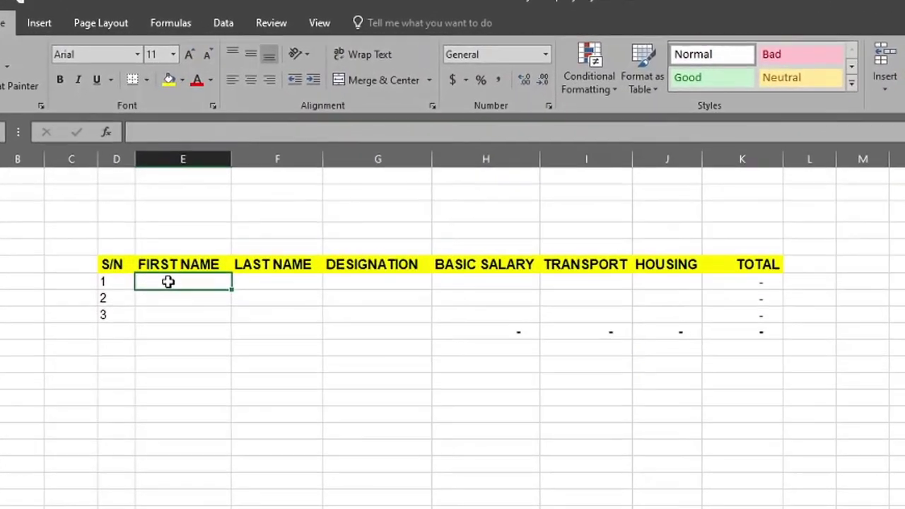
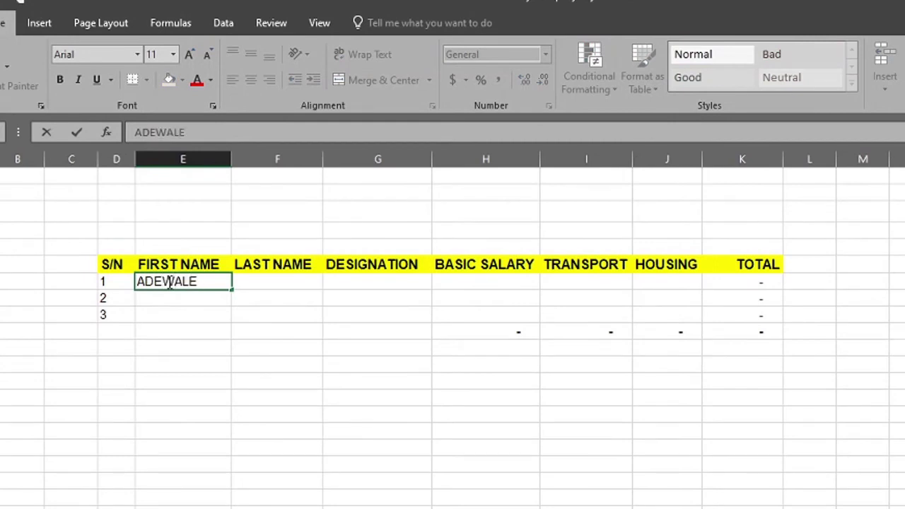
{"action": "key", "text": "Tab"}
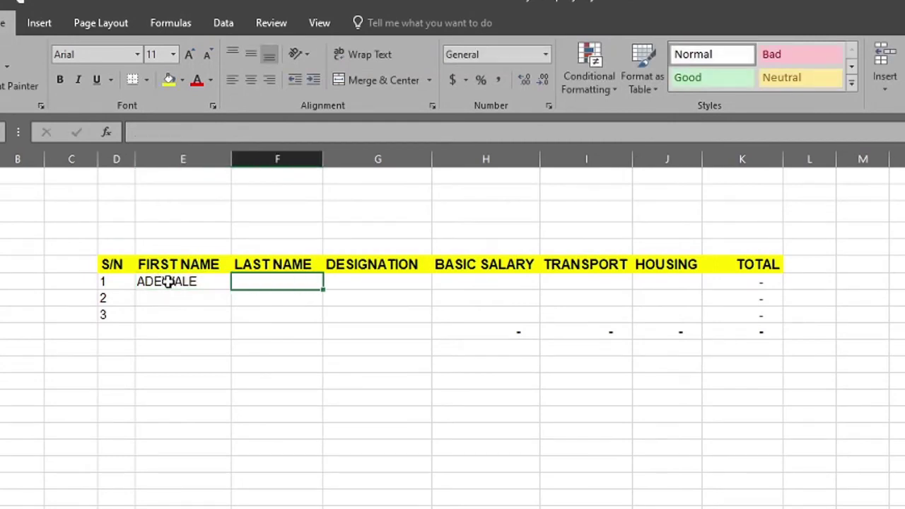
{"action": "key", "text": "Return"}
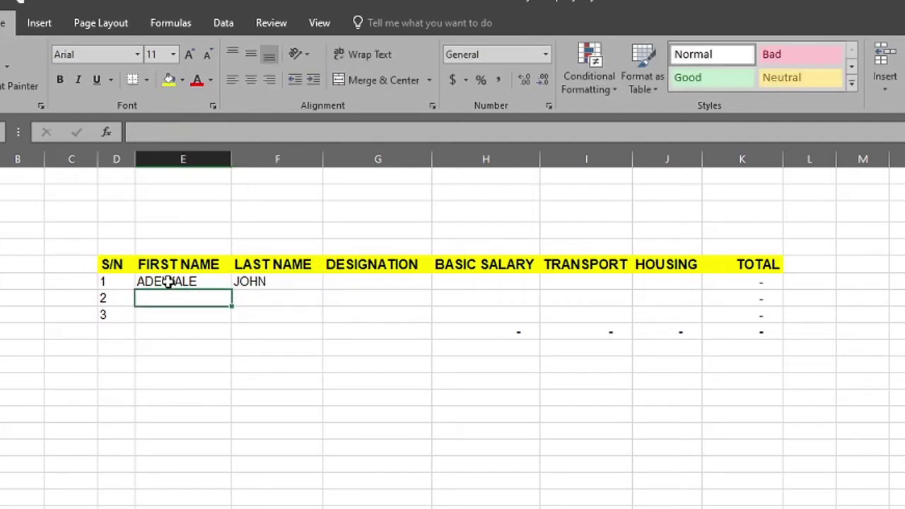
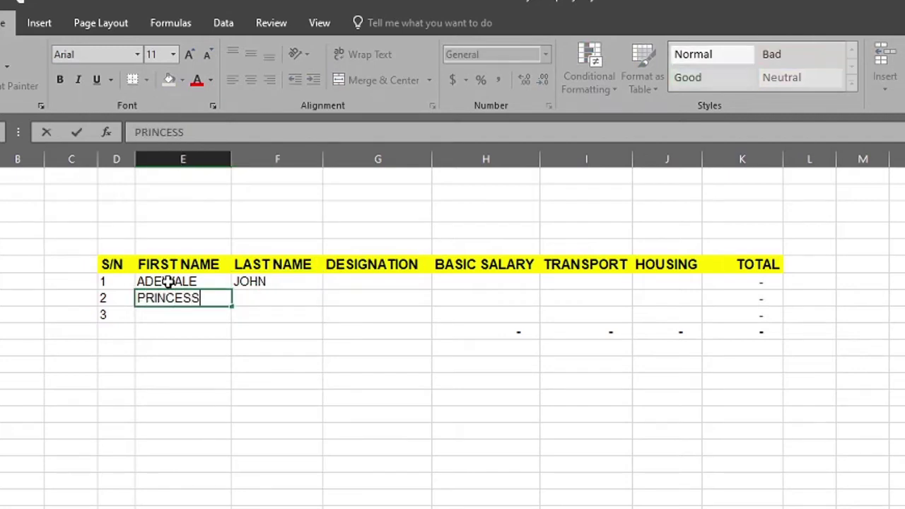
{"action": "key", "text": "Tab"}
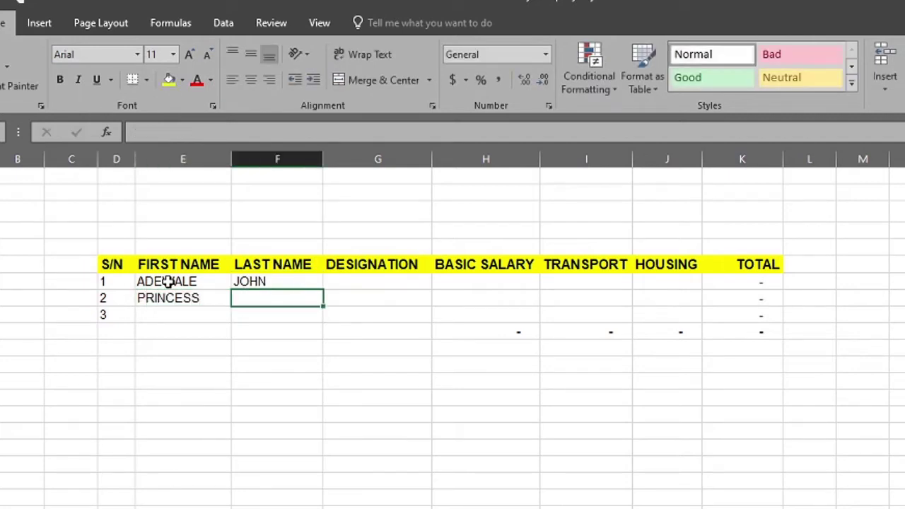
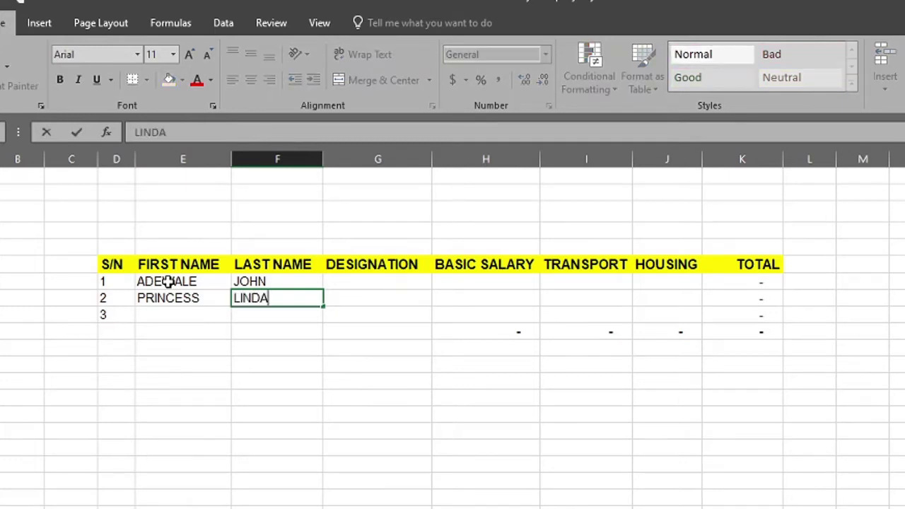
{"action": "key", "text": "Return"}
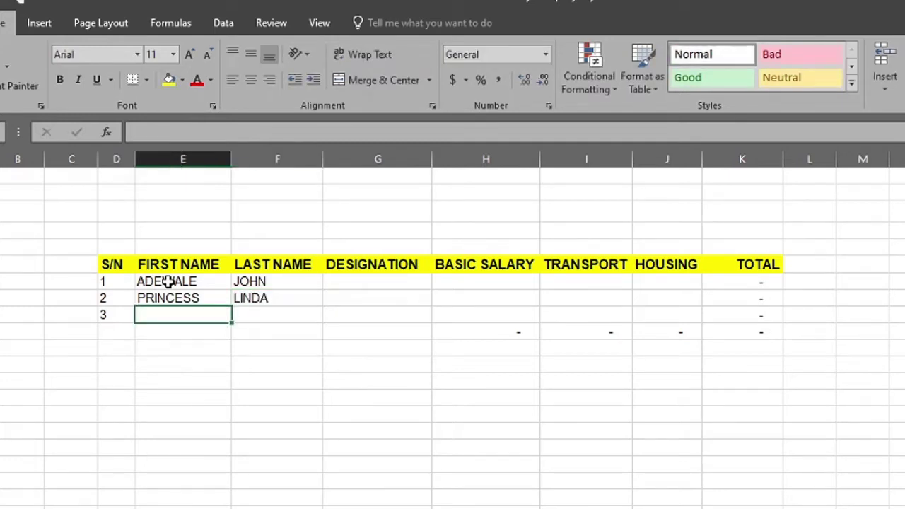
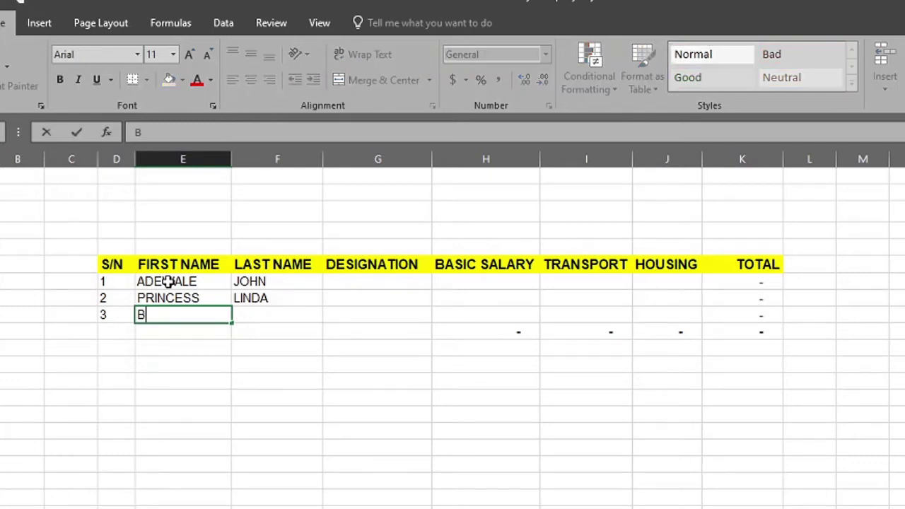
{"action": "key", "text": "Tab"}
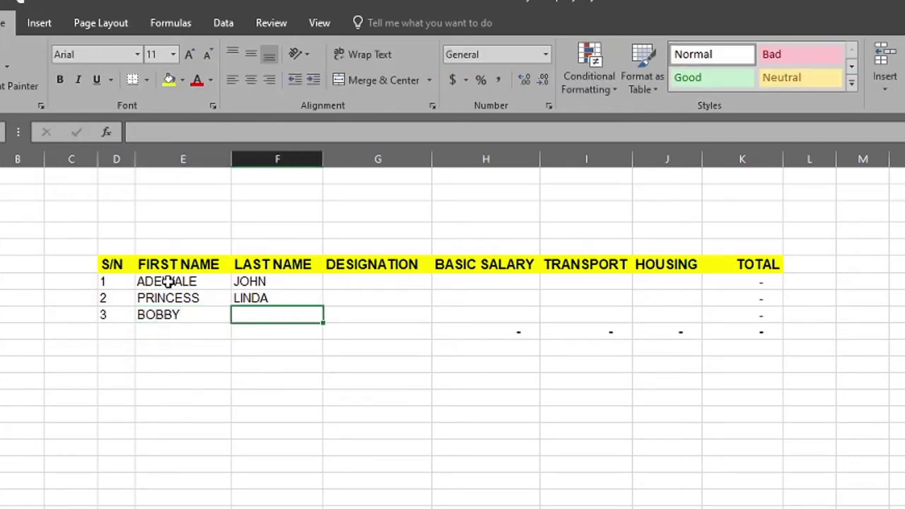
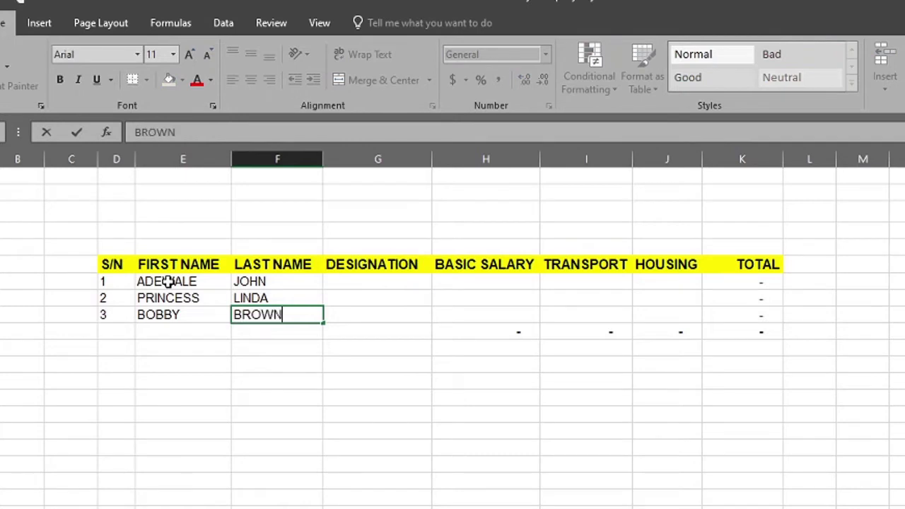
{"action": "key", "text": "Tab"}
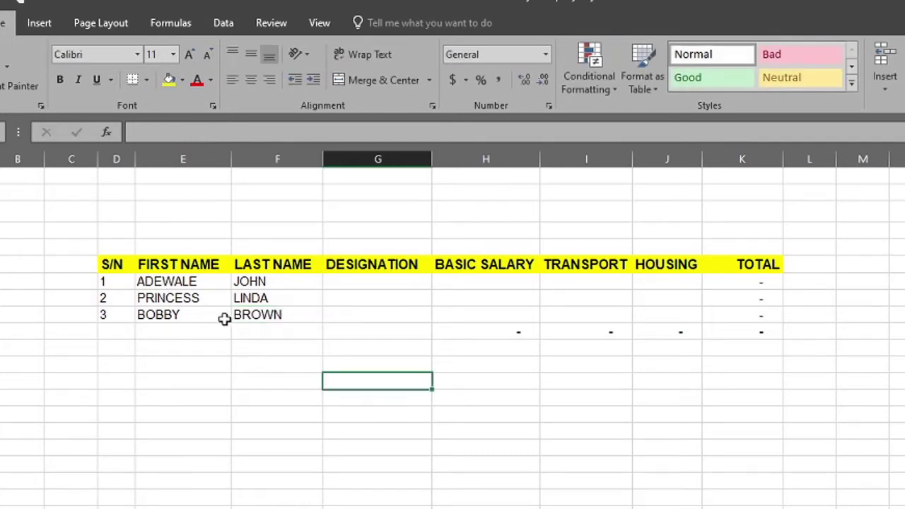
Step: Fill the DESIGNATION column with MANAGER, SALES PERSON and IT MANAGER for the three employees
{"action": "left_click", "coordinate": [353, 285]}
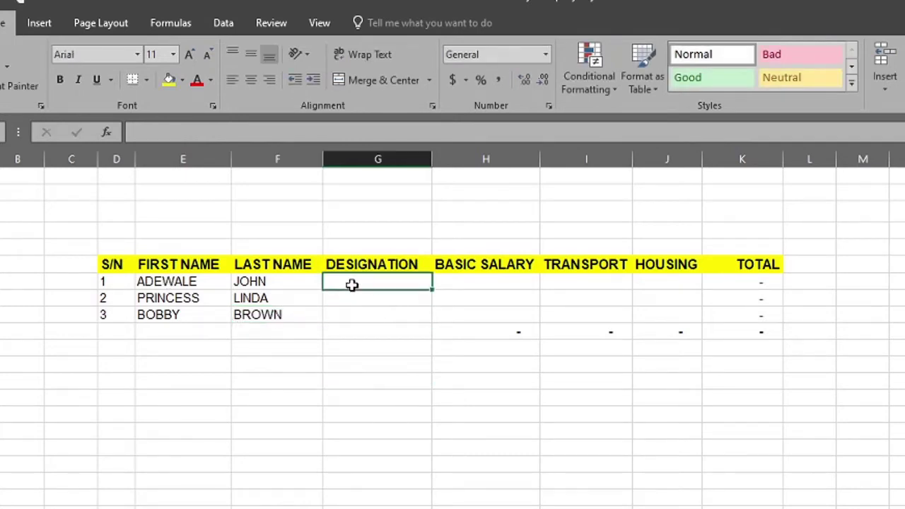
{"action": "type", "text": "MANAGER"}
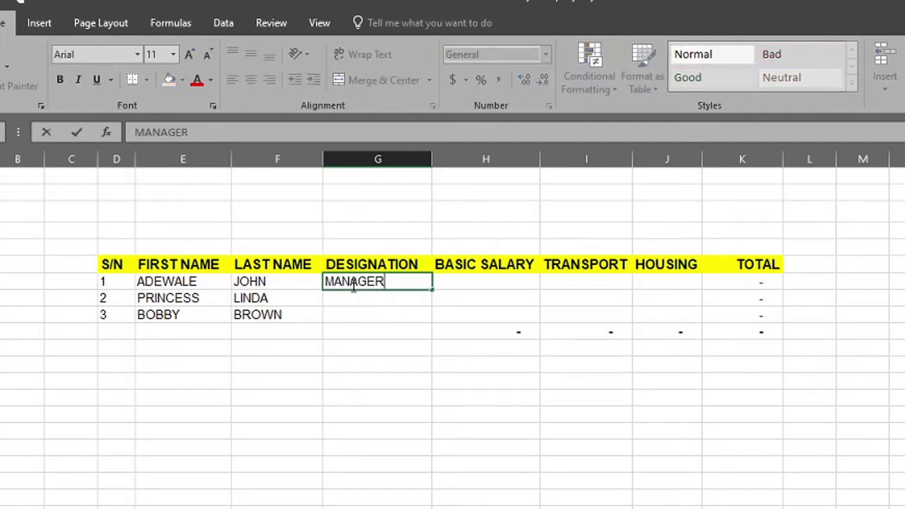
{"action": "key", "text": "Return"}
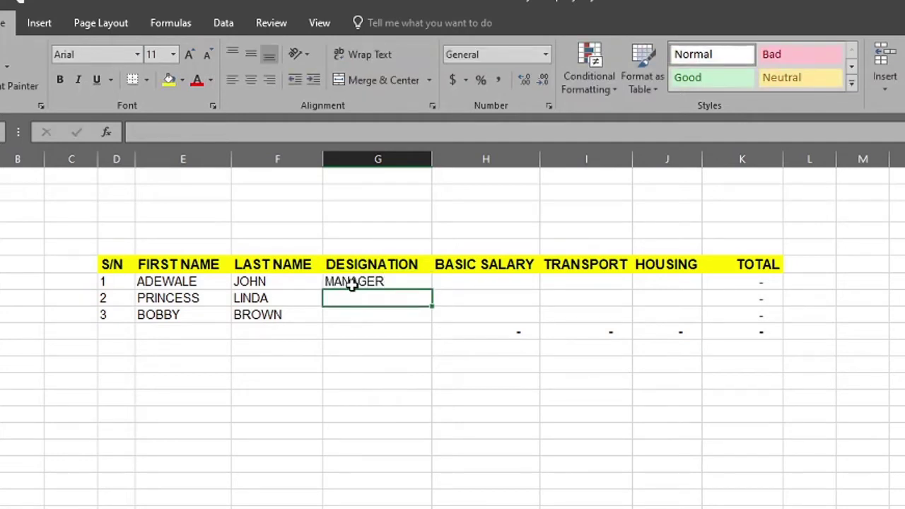
{"action": "type", "text": "SALES REP"}
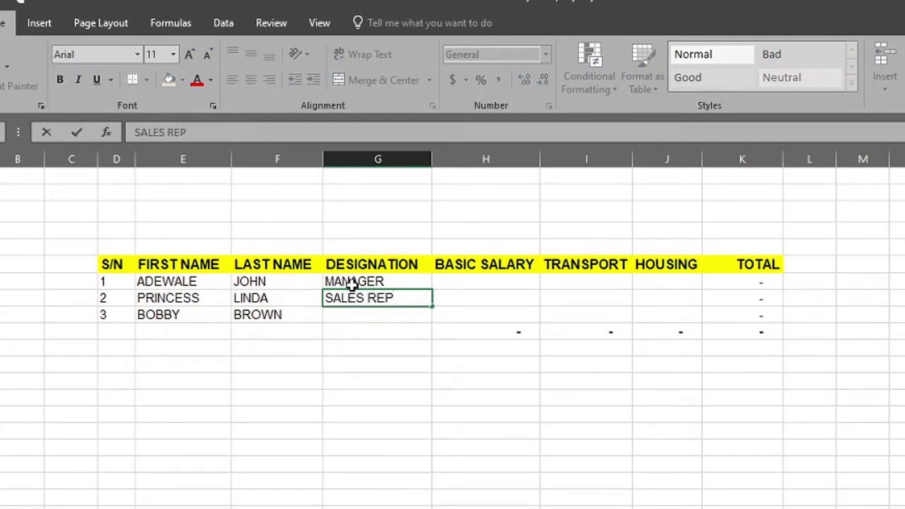
{"action": "type", "text": "RE"}
{"action": "key", "text": "BackSpace"}
{"action": "key", "text": "BackSpace"}
{"action": "key", "text": "BackSpace"}
{"action": "key", "text": "BackSpace"}
{"action": "key", "text": "BackSpace"}
{"action": "type", "text": "PERSON"}
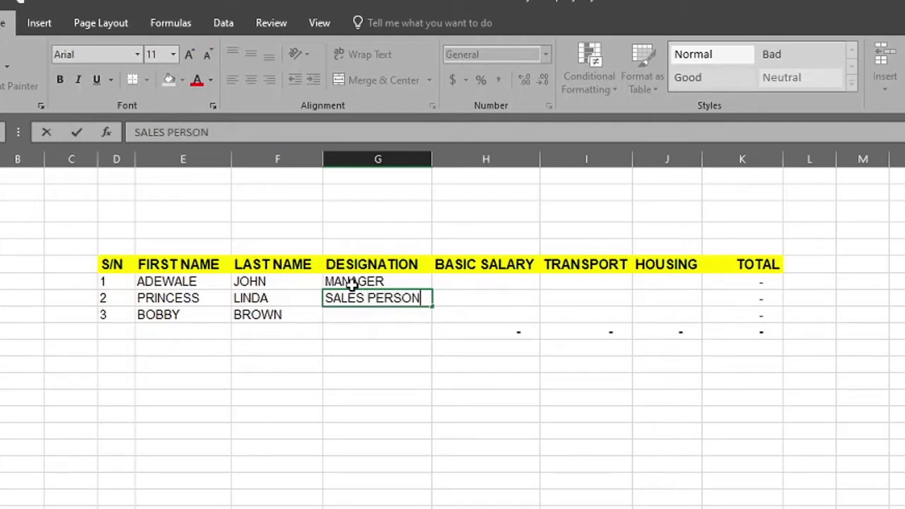
{"action": "key", "text": "Return"}
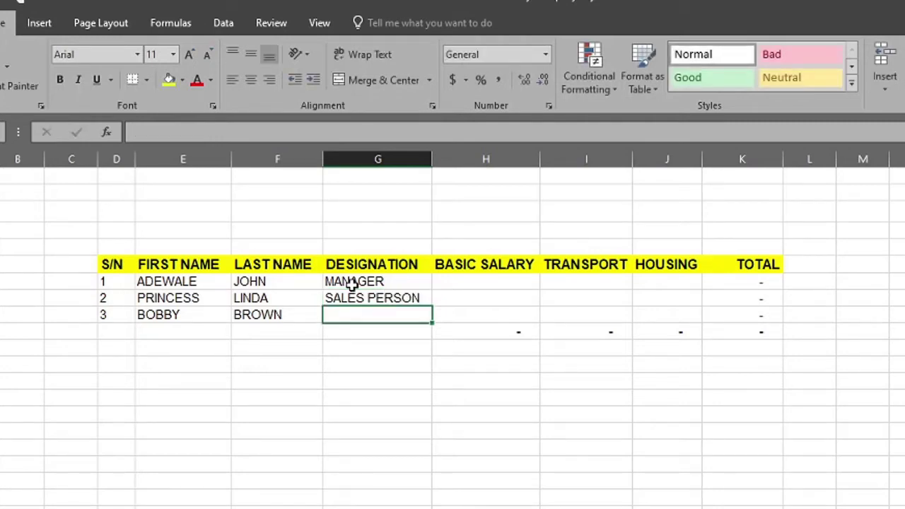
{"action": "type", "text": "SLAE"}
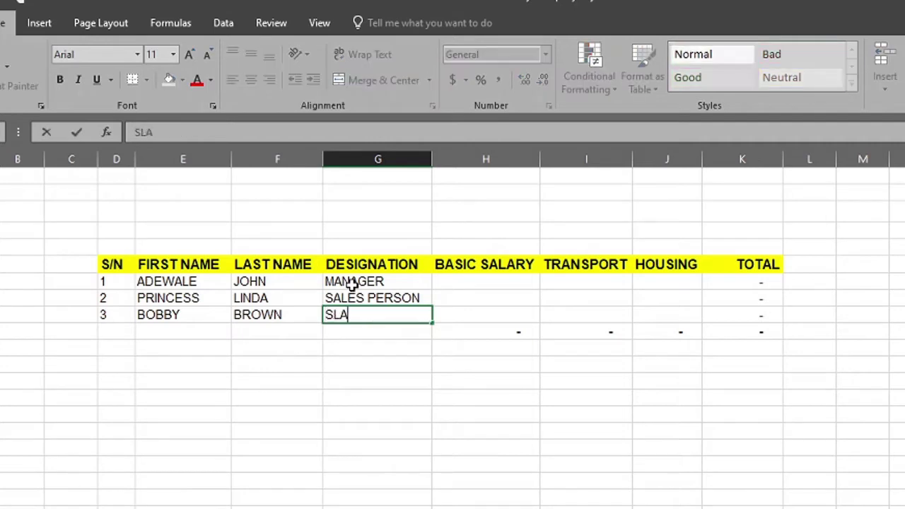
{"action": "key", "text": "BackSpace"}
{"action": "key", "text": "BackSpace"}
{"action": "key", "text": "BackSpace"}
{"action": "key", "text": "BackSpace"}
{"action": "type", "text": "IT MANAGER"}
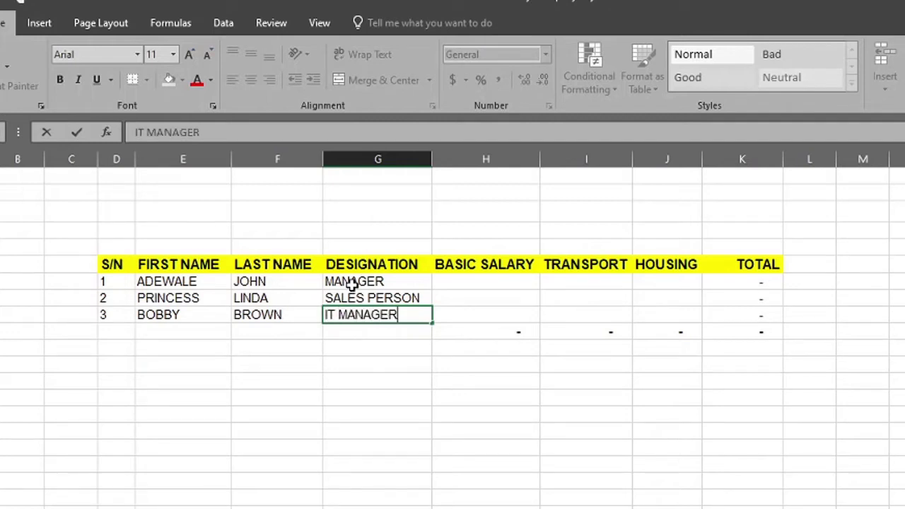
{"action": "key", "text": "Tab"}
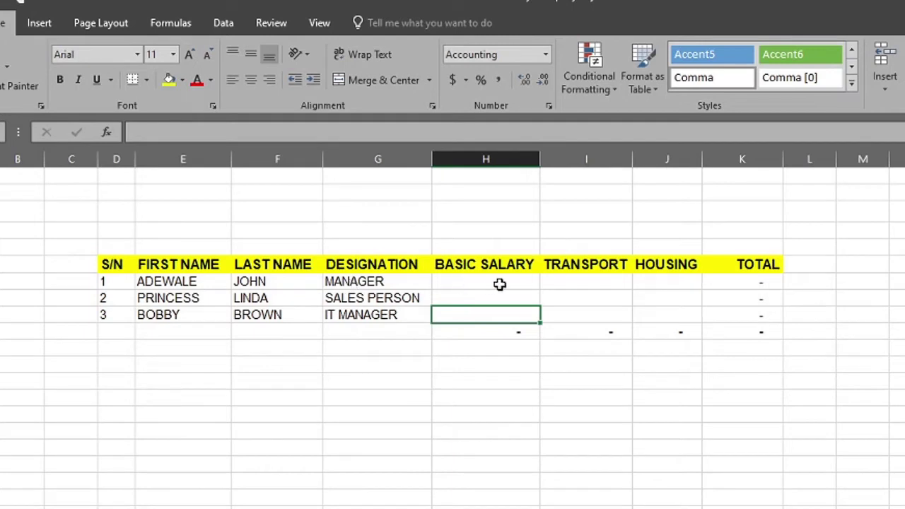
{"action": "left_click", "coordinate": [477, 277]}
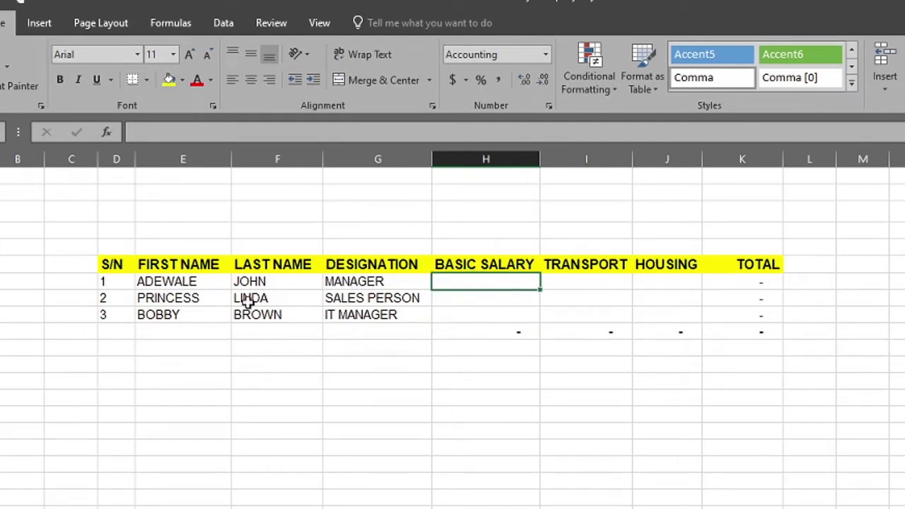
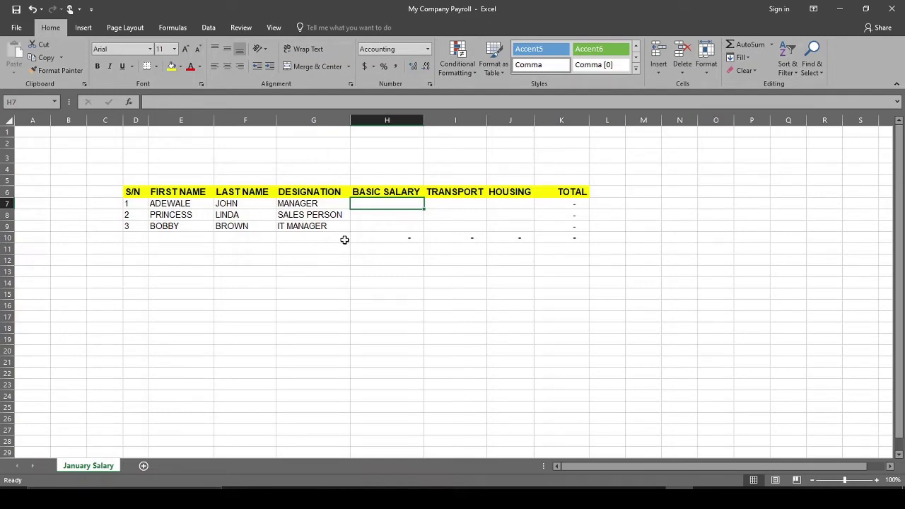
{"action": "left_click", "coordinate": [893, 7]}
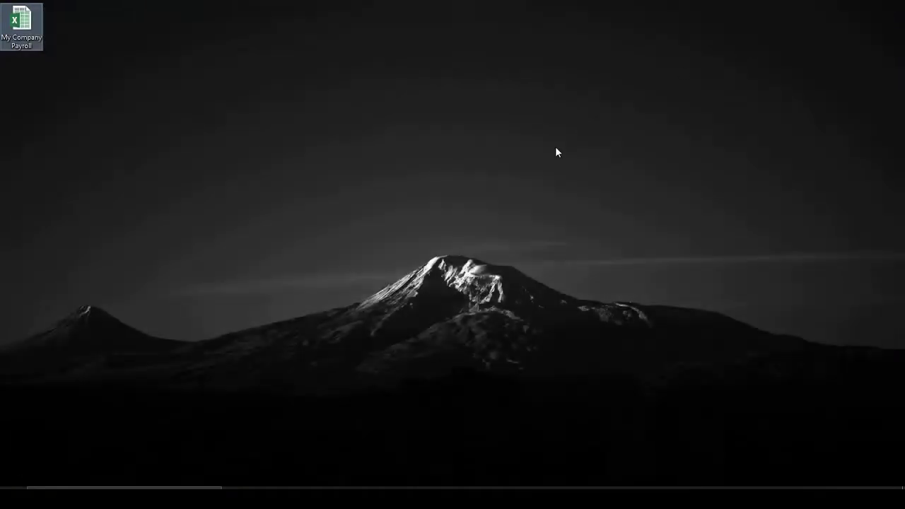
{"action": "double_click", "coordinate": [28, 52]}
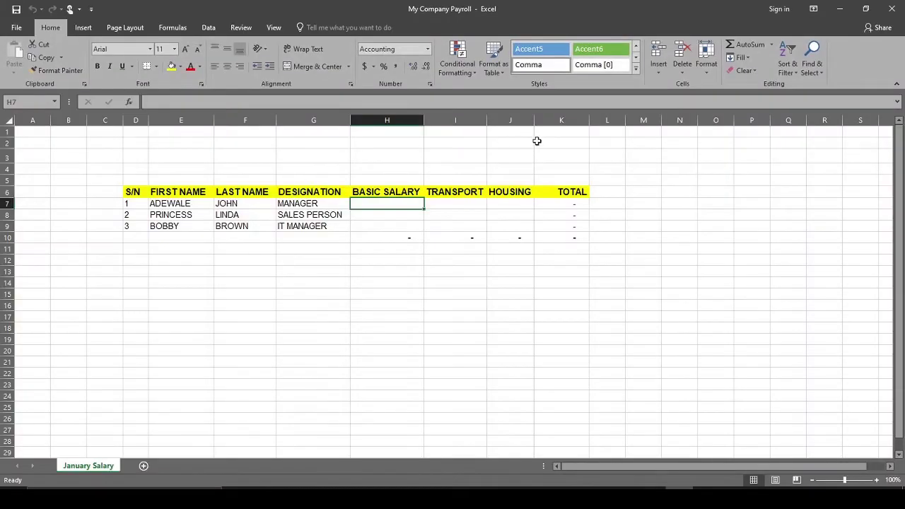
{"action": "left_click", "coordinate": [901, 6]}
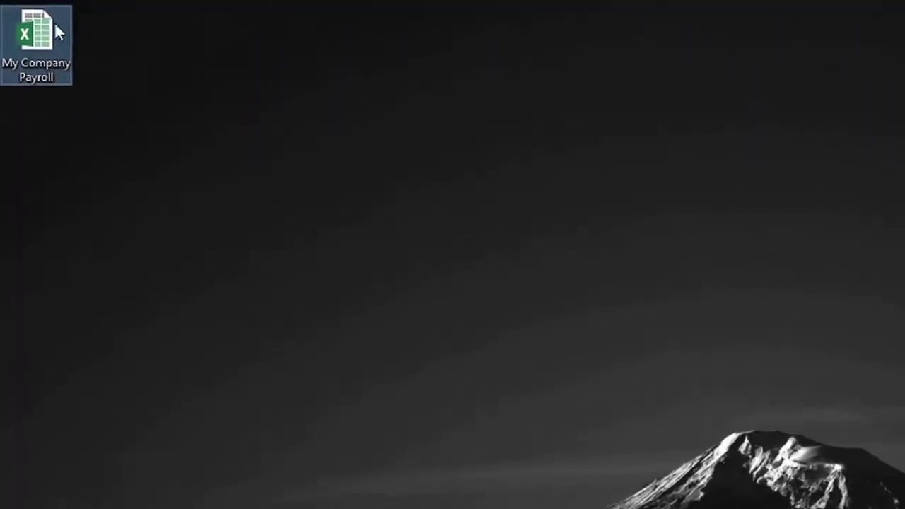
{"action": "right_click", "coordinate": [31, 21]}
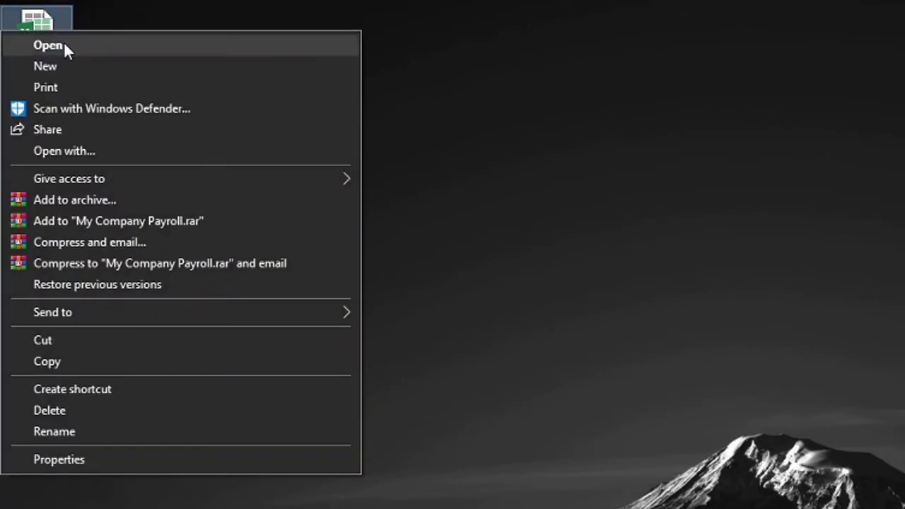
{"action": "left_click", "coordinate": [63, 45]}
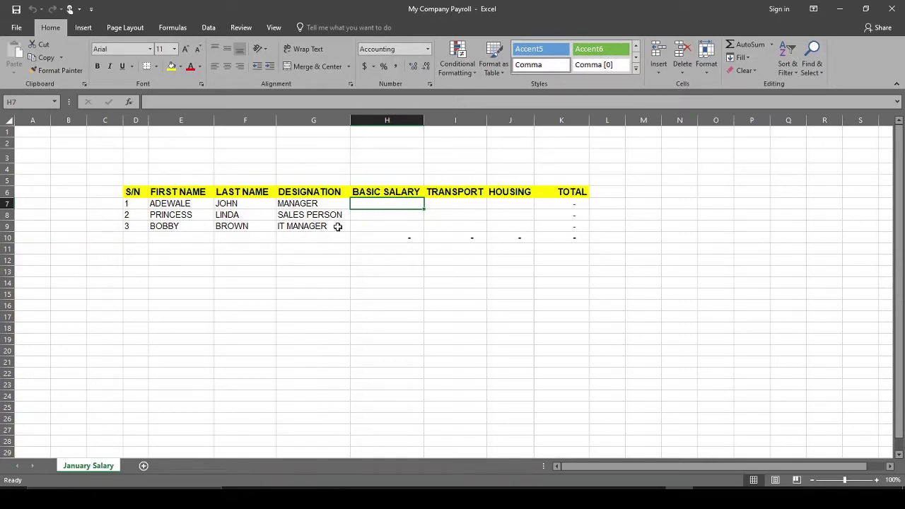
{"action": "left_click", "coordinate": [428, 273]}
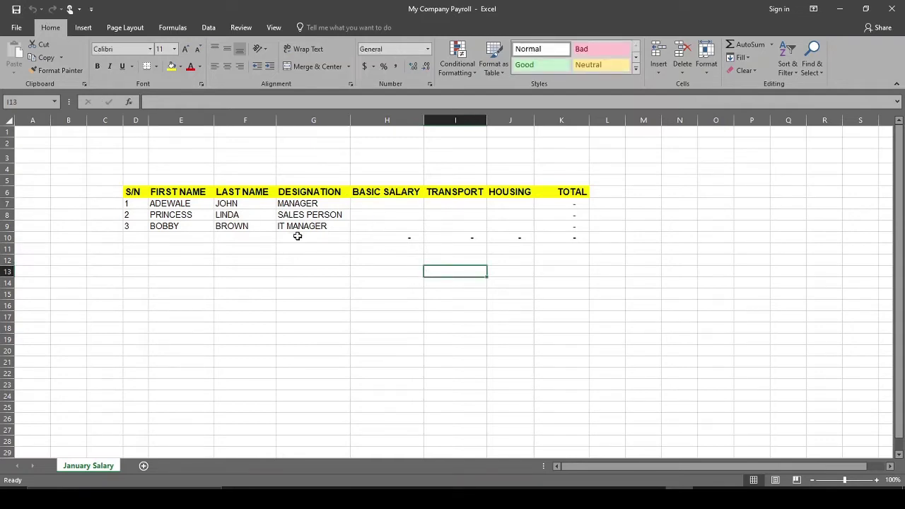
{"action": "left_click", "coordinate": [325, 238]}
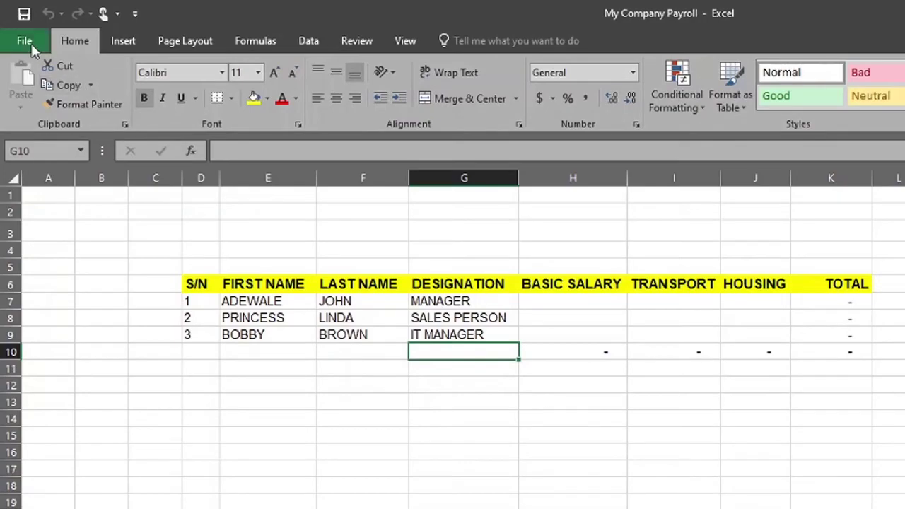
{"action": "left_click", "coordinate": [27, 41]}
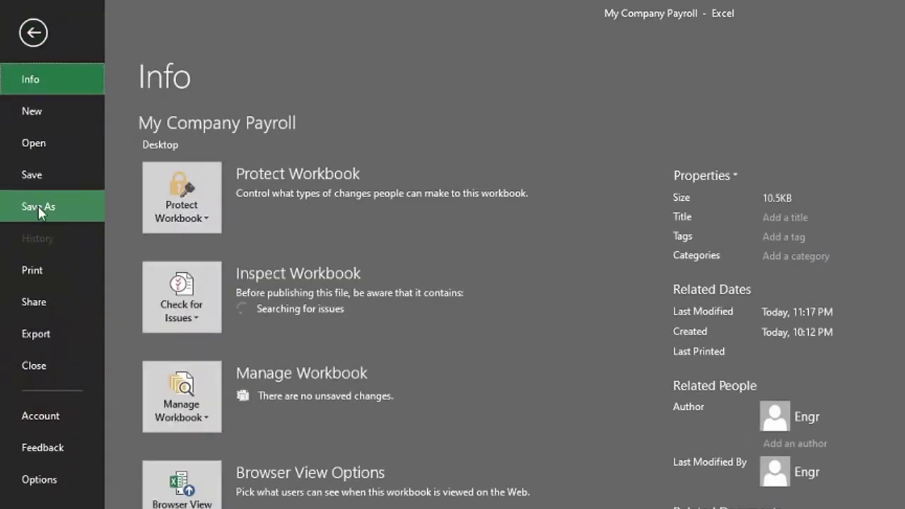
{"action": "left_click", "coordinate": [39, 208]}
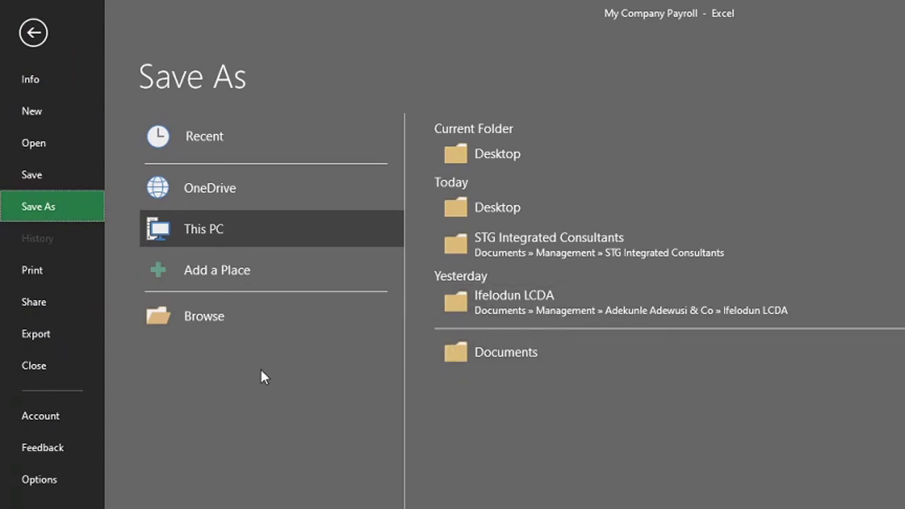
{"action": "left_click", "coordinate": [200, 315]}
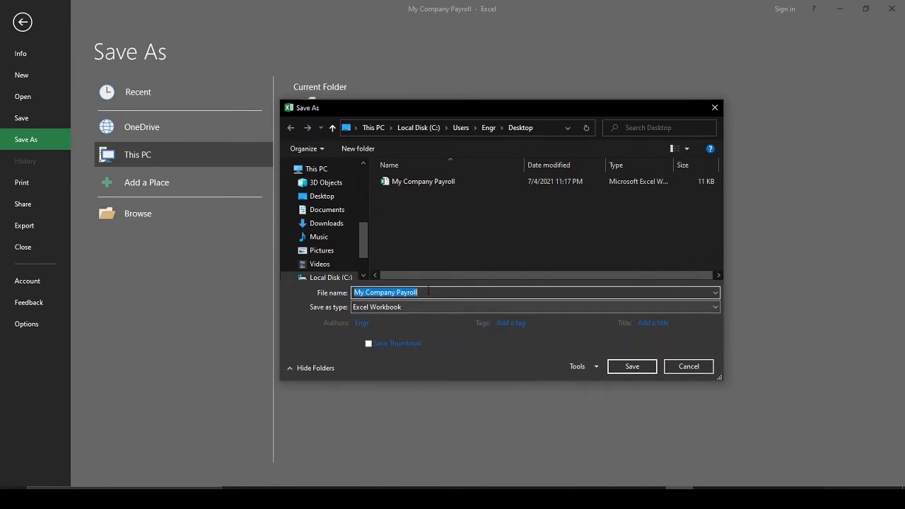
{"action": "left_click", "coordinate": [679, 367]}
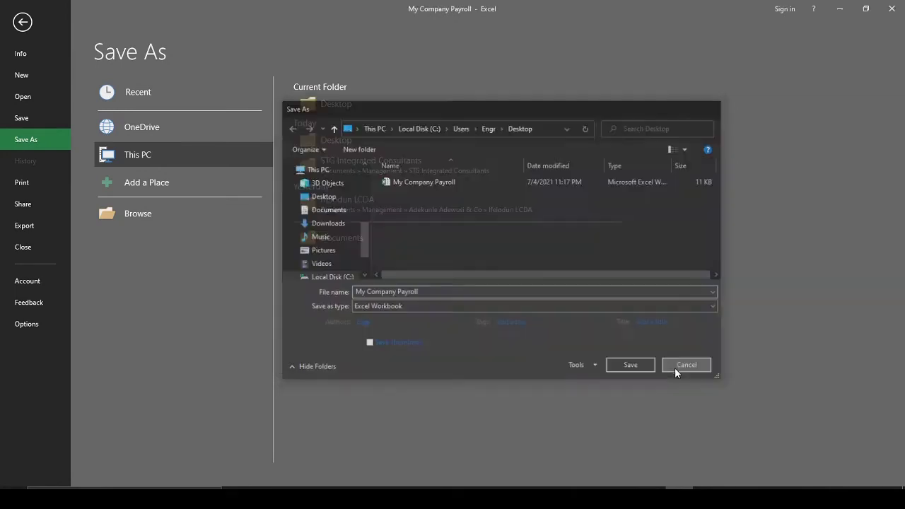
{"action": "left_click", "coordinate": [22, 22]}
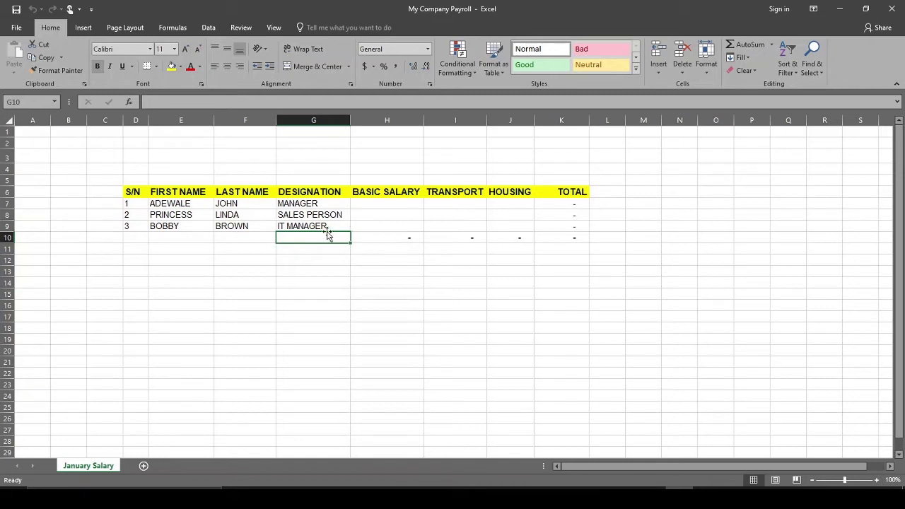
Step: Enter 30,000 as ADEWALE's basic salary in H7 and check the K7 total formula =H7+I7+J7
{"action": "left_click", "coordinate": [378, 203]}
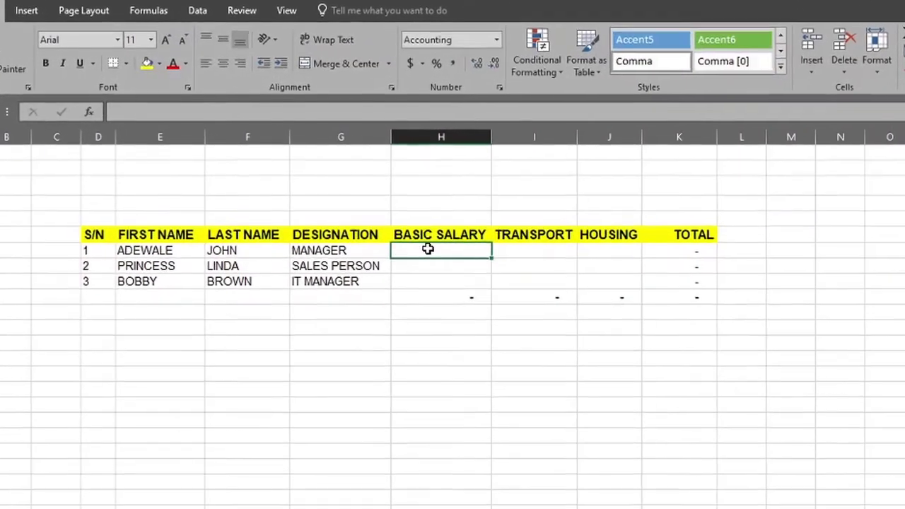
{"action": "type", "text": "30000"}
{"action": "key", "text": "Return"}
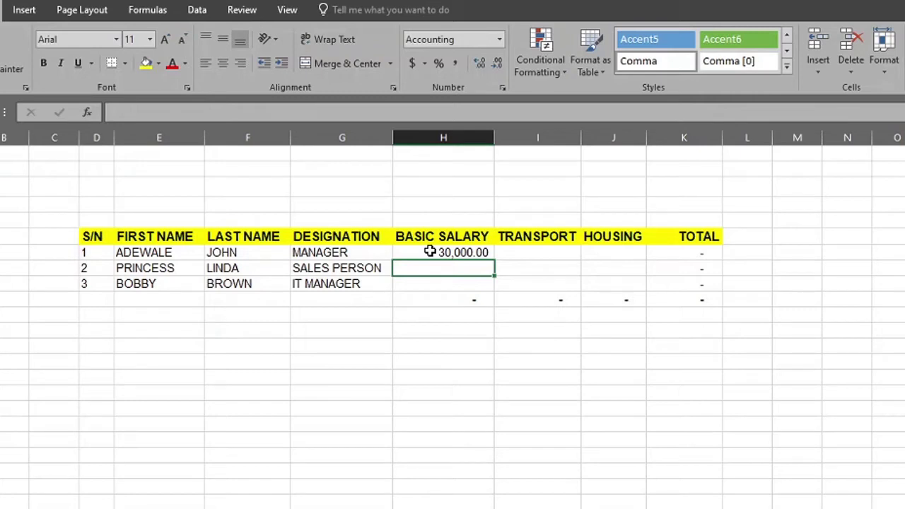
{"action": "left_click", "coordinate": [702, 253]}
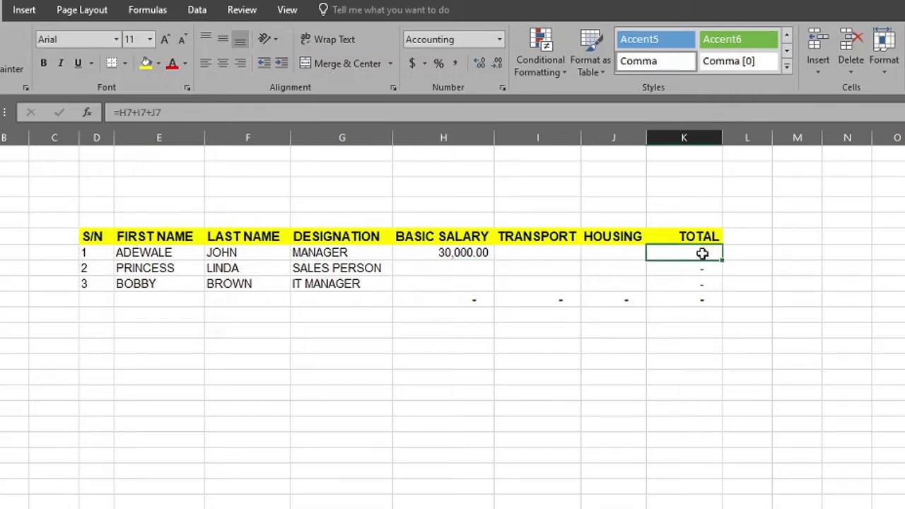
{"action": "left_click", "coordinate": [147, 114]}
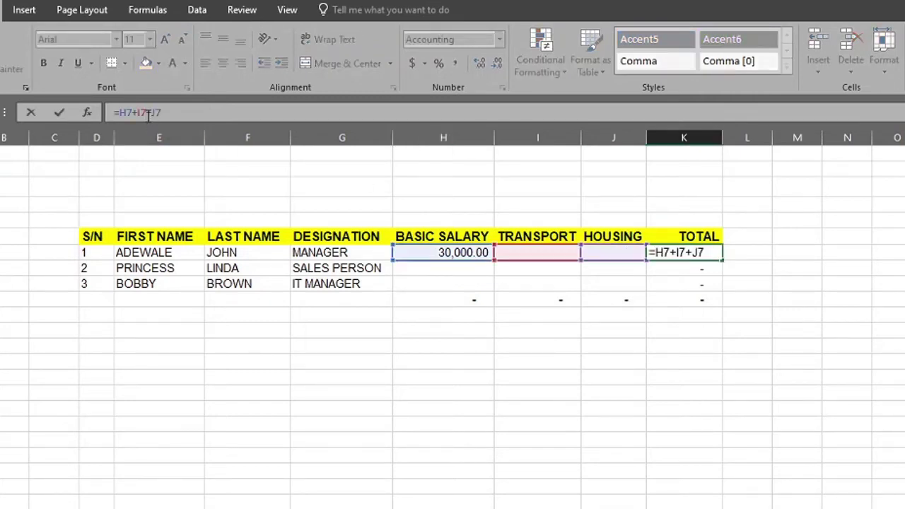
{"action": "key", "text": "Escape"}
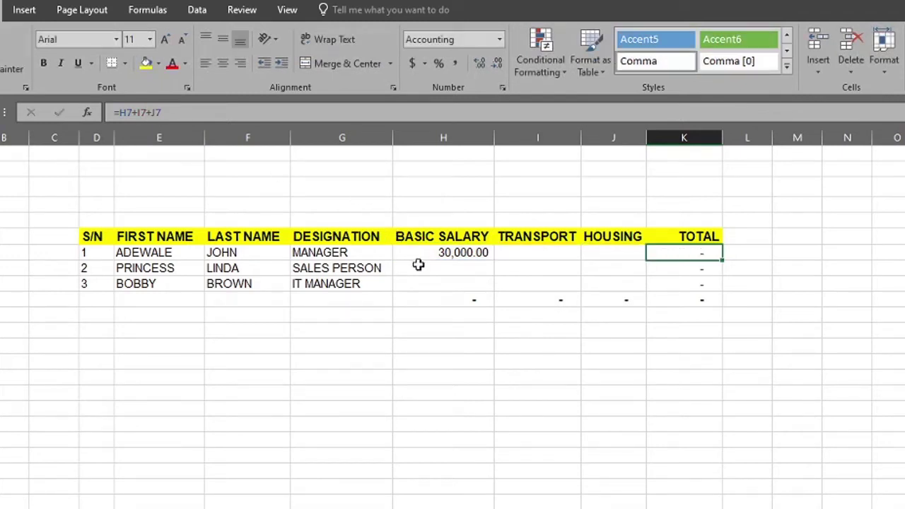
Step: Enter 25,000 as PRINCESS's basic salary in H8
{"action": "left_click", "coordinate": [688, 274]}
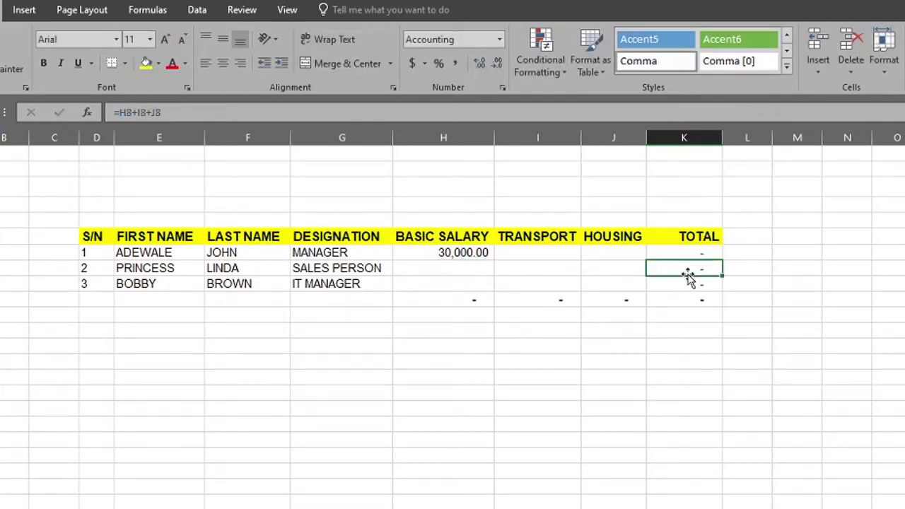
{"action": "left_click", "coordinate": [452, 270]}
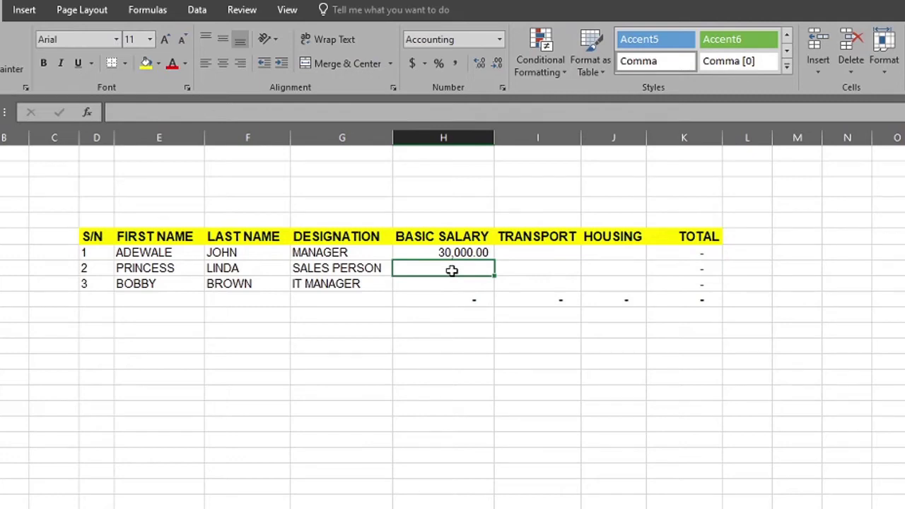
{"action": "type", "text": "25000"}
{"action": "key", "text": "Return"}
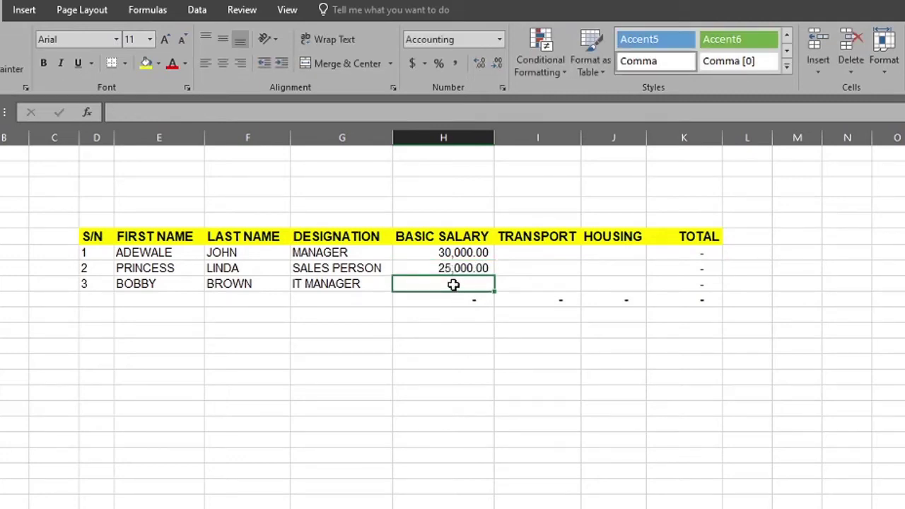
{"action": "left_click", "coordinate": [433, 329]}
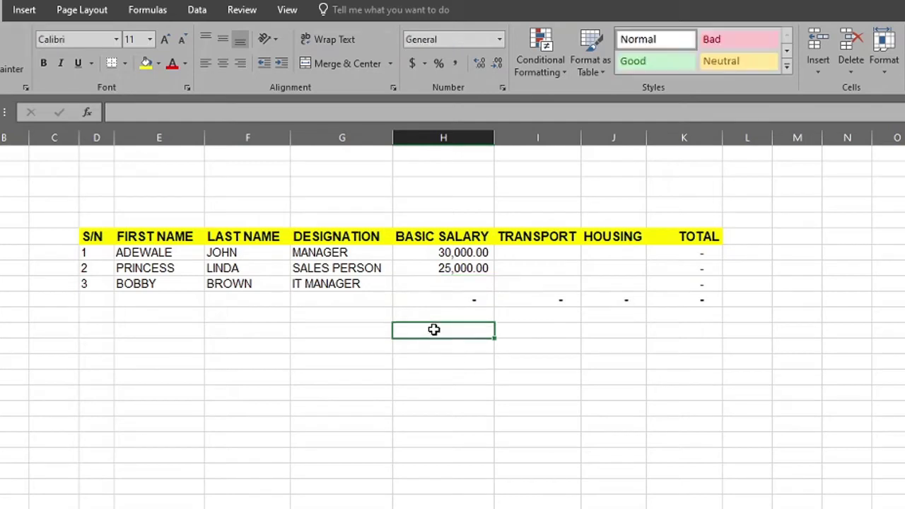
Step: Review the calculation options and the Basic Salary total formula without changing anything
{"action": "left_click", "coordinate": [146, 11]}
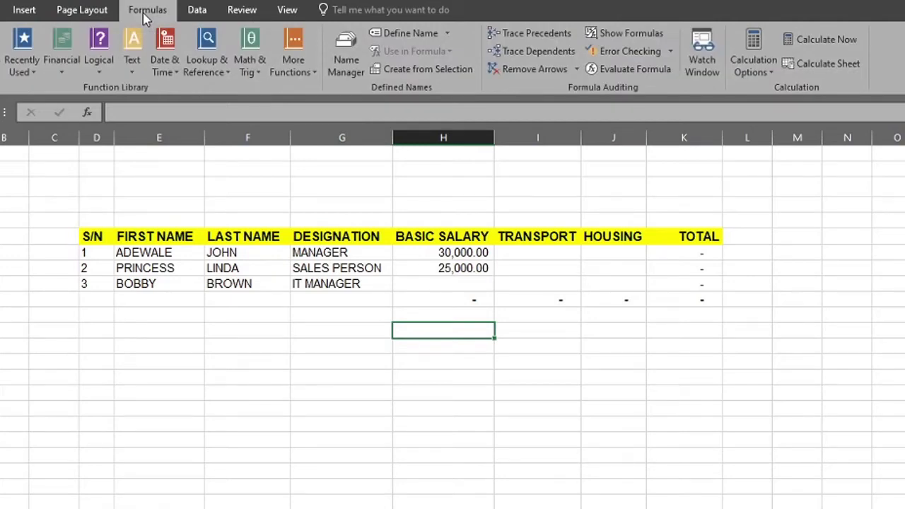
{"action": "left_click", "coordinate": [748, 74]}
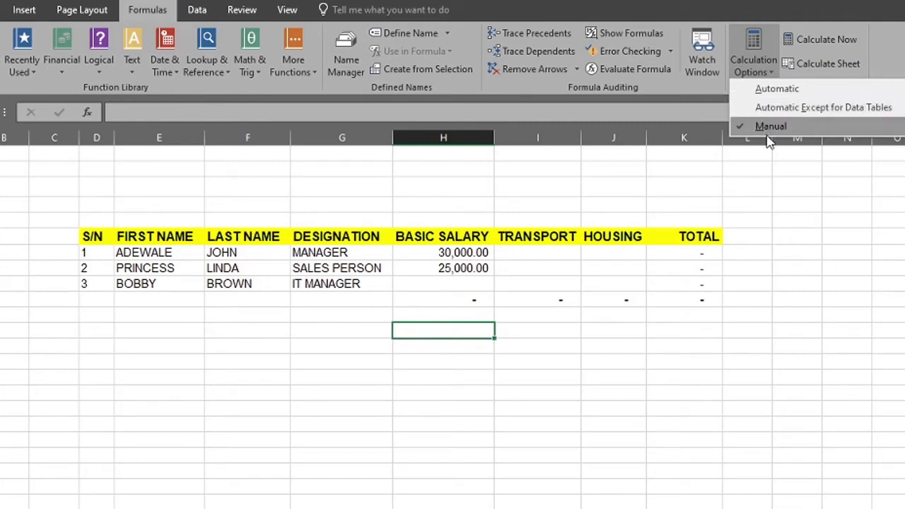
{"action": "left_click", "coordinate": [748, 50]}
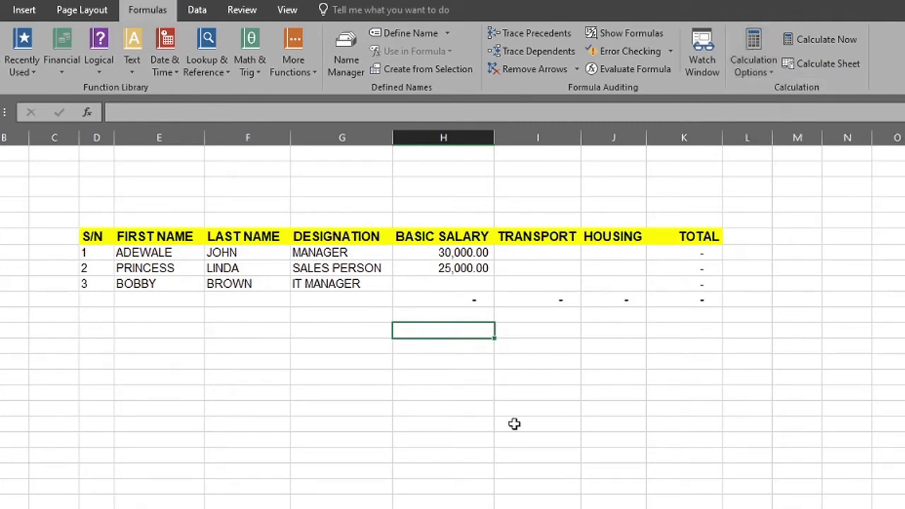
{"action": "left_click", "coordinate": [279, 358]}
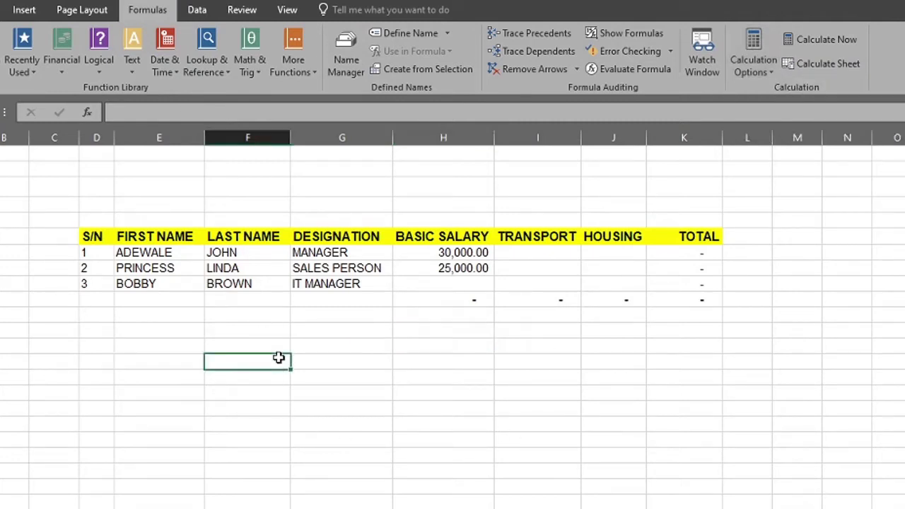
{"action": "left_click", "coordinate": [451, 300]}
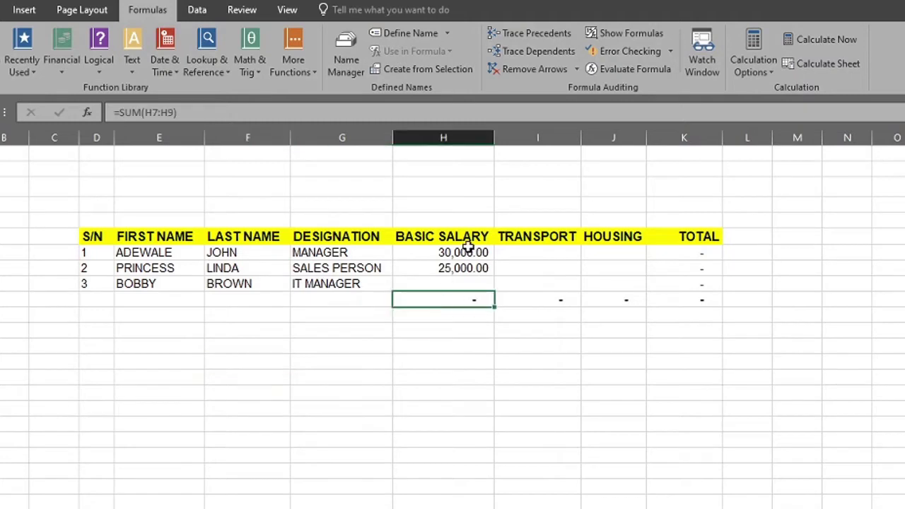
Step: Clear both basic salaries, then re-enter 30,000 as the manager's salary in H7
{"action": "left_click", "coordinate": [469, 268]}
{"action": "key", "text": "Delete"}
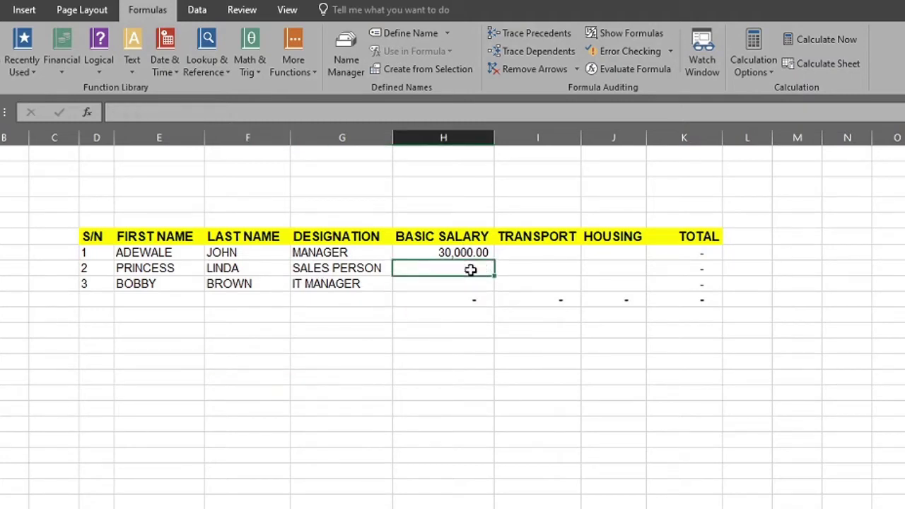
{"action": "left_click", "coordinate": [453, 252]}
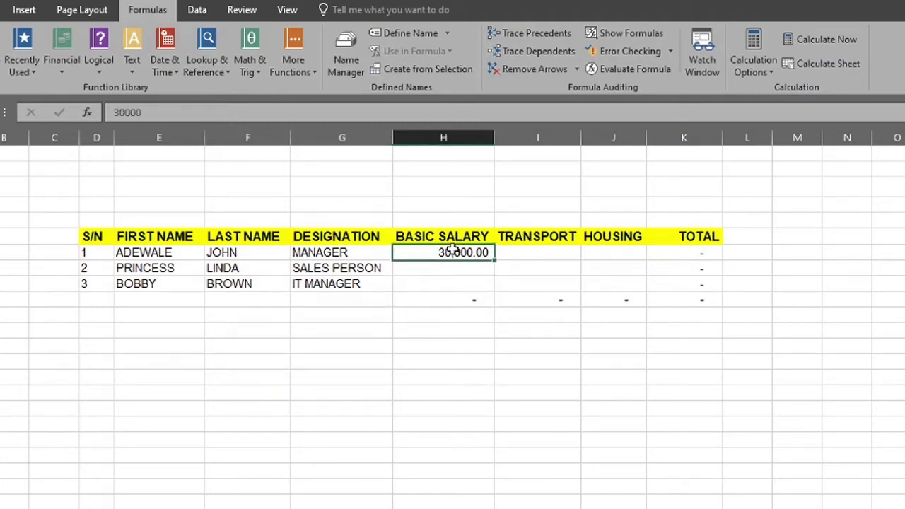
{"action": "key", "text": "Delete"}
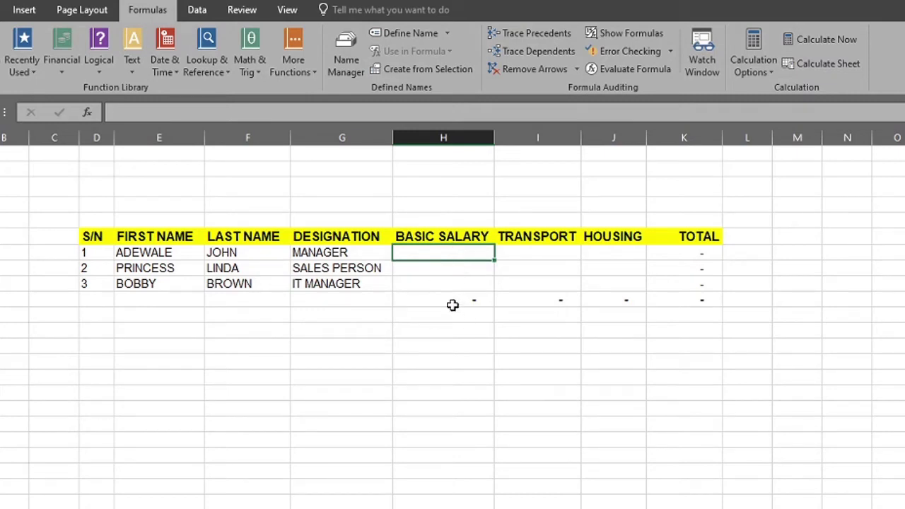
{"action": "left_click", "coordinate": [453, 300]}
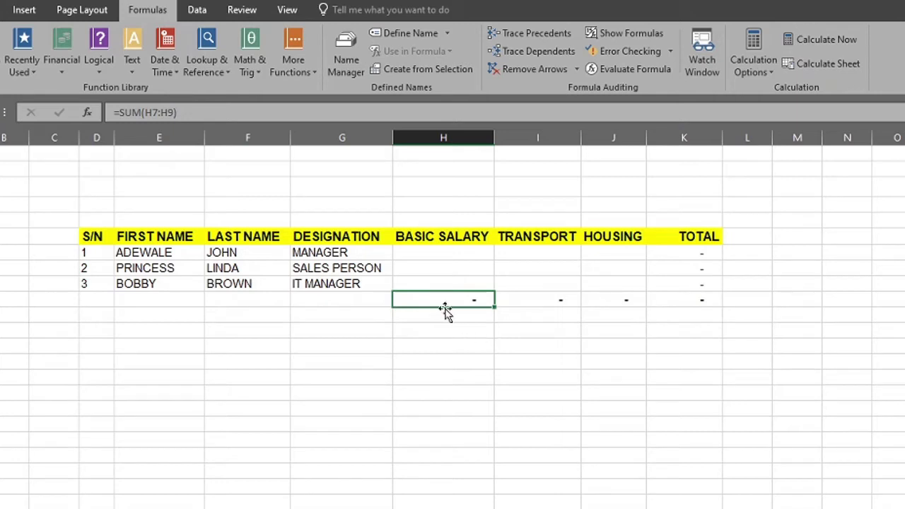
{"action": "left_click", "coordinate": [437, 251]}
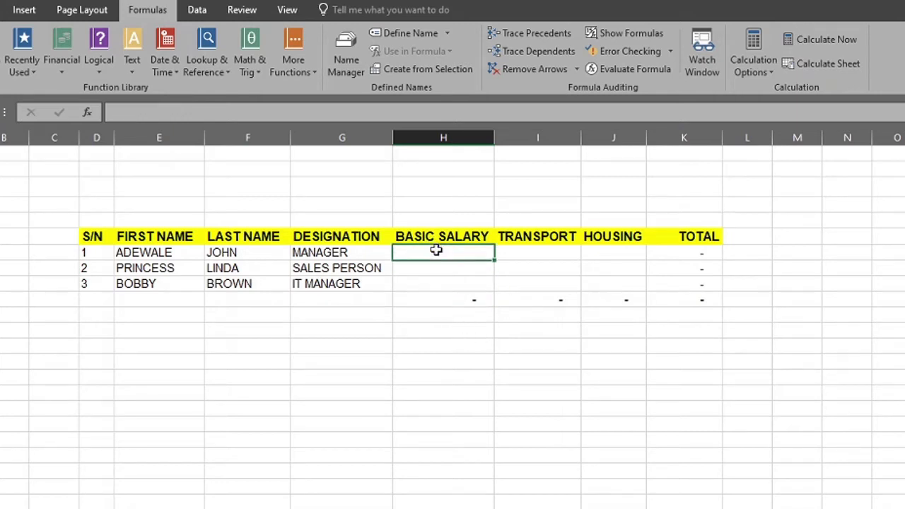
{"action": "type", "text": "30,00"}
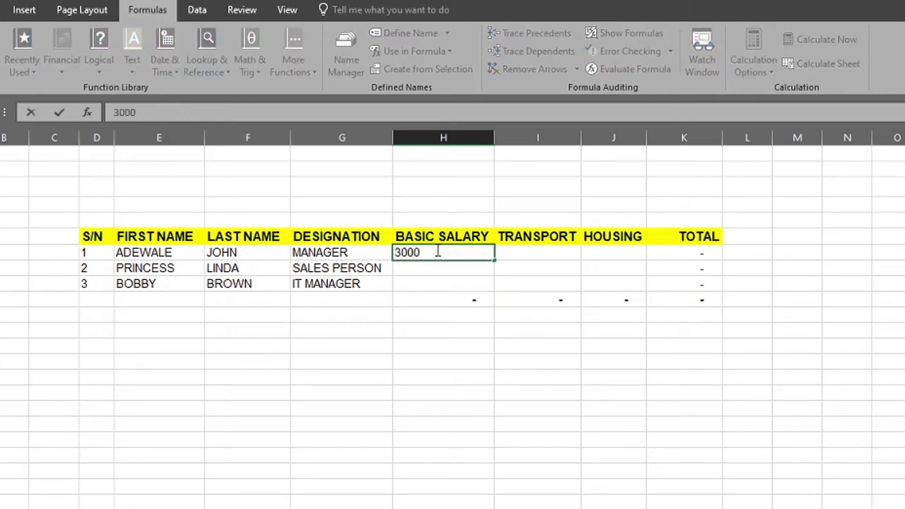
{"action": "type", "text": "0"}
{"action": "key", "text": "Return"}
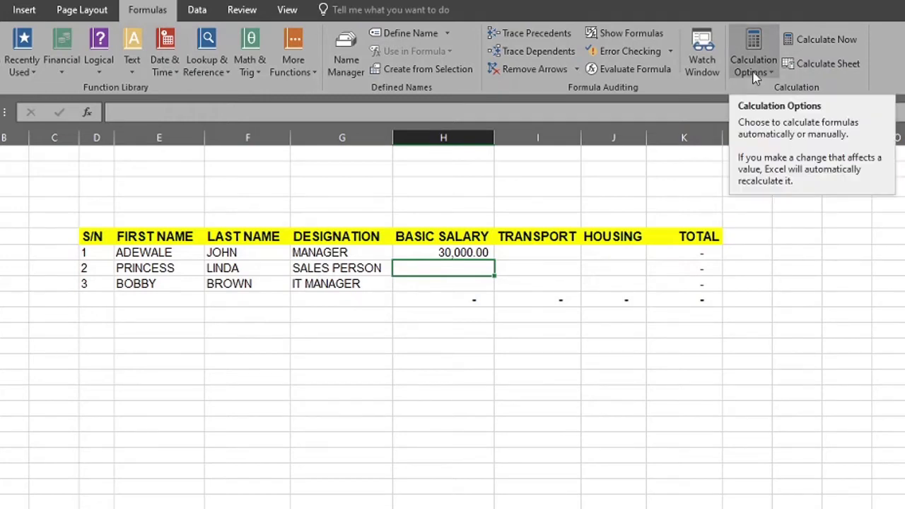
Step: Set Formulas > Calculation Options to Automatic so the totals recalculate
{"action": "left_click", "coordinate": [612, 409]}
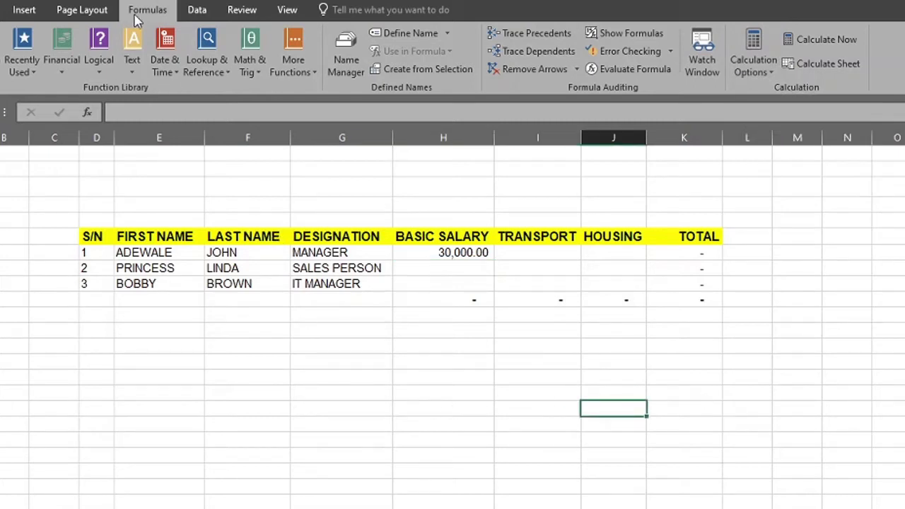
{"action": "left_click", "coordinate": [4, 10]}
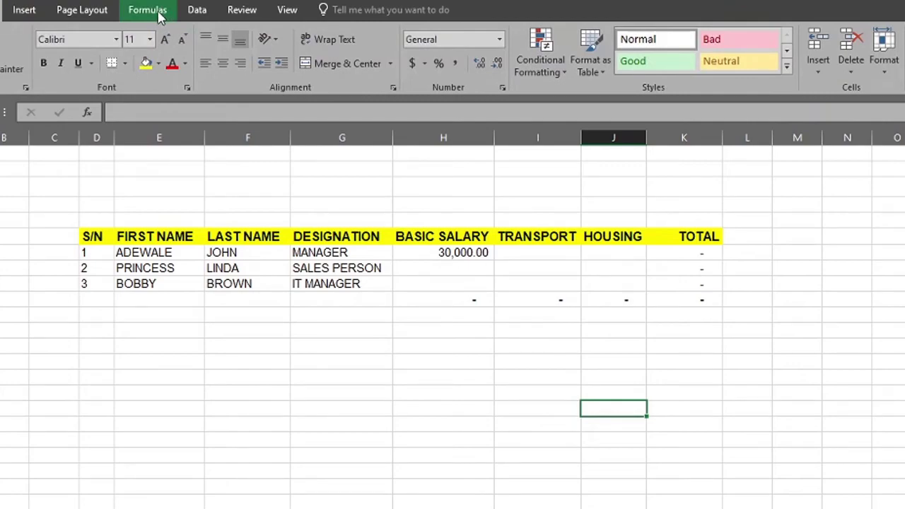
{"action": "left_click", "coordinate": [159, 16]}
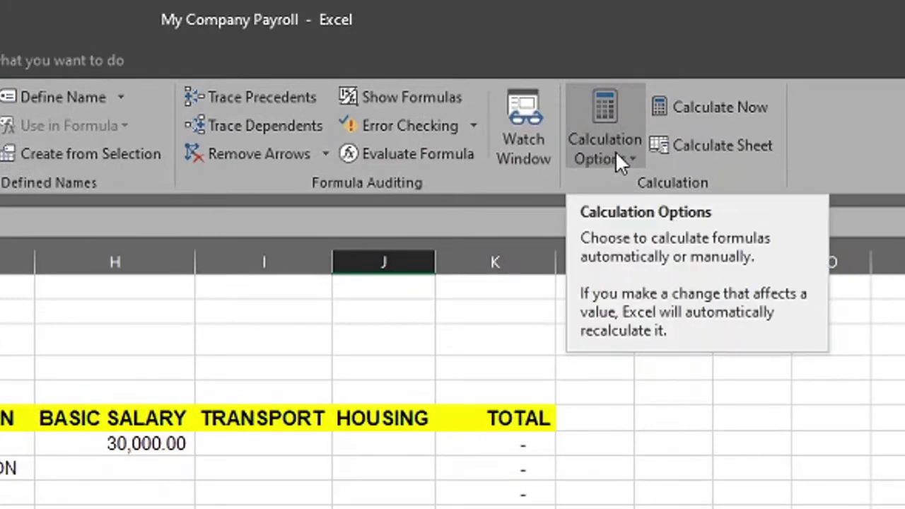
{"action": "left_click", "coordinate": [621, 163]}
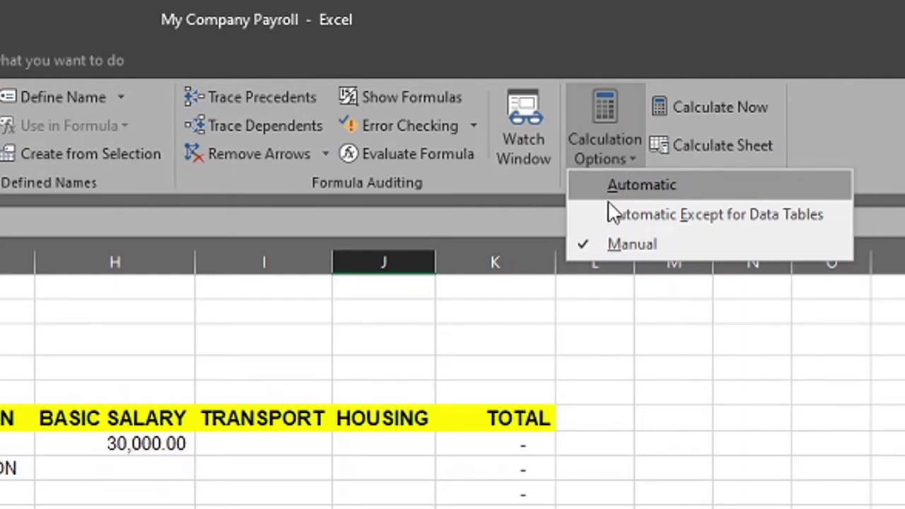
{"action": "left_click", "coordinate": [448, 248]}
{"action": "left_click", "coordinate": [610, 141]}
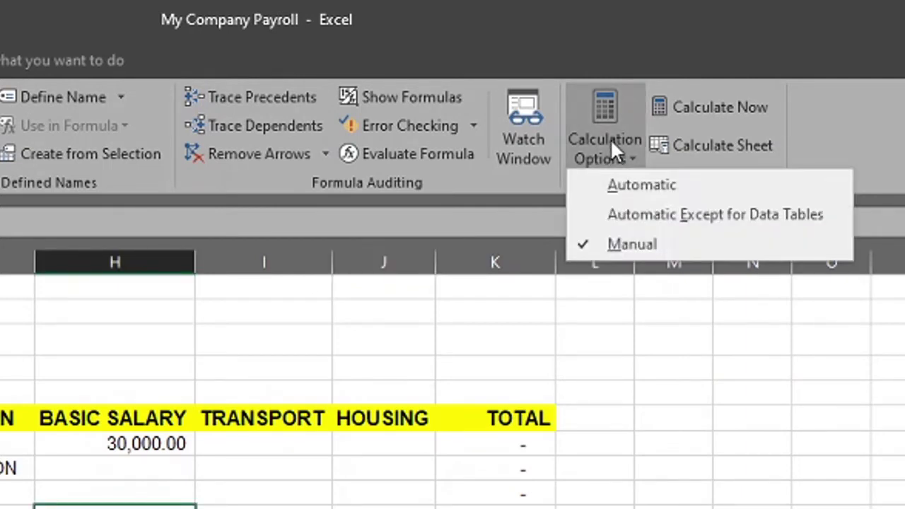
{"action": "left_click", "coordinate": [616, 198]}
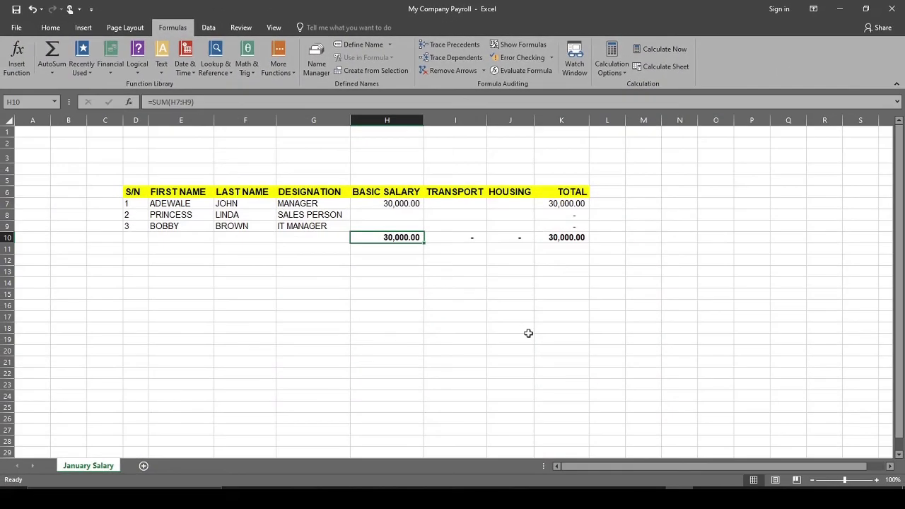
Step: Save My Company Payroll, close Excel and reopen the workbook from the desktop
{"action": "left_click", "coordinate": [528, 330]}
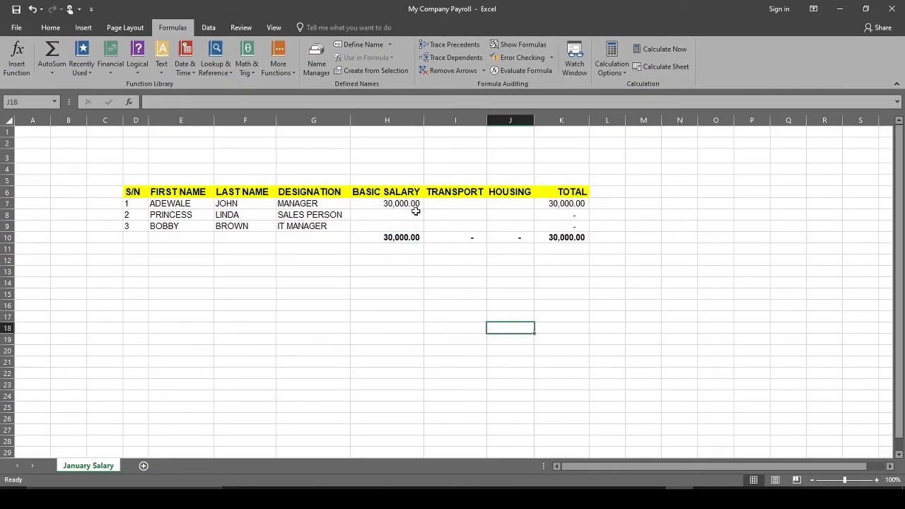
{"action": "left_click", "coordinate": [50, 30]}
{"action": "left_click", "coordinate": [16, 10]}
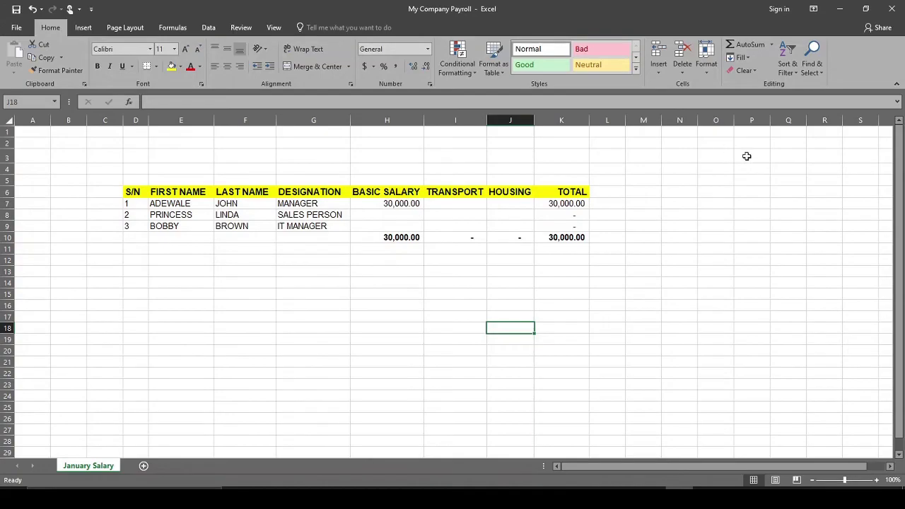
{"action": "left_click", "coordinate": [892, 10]}
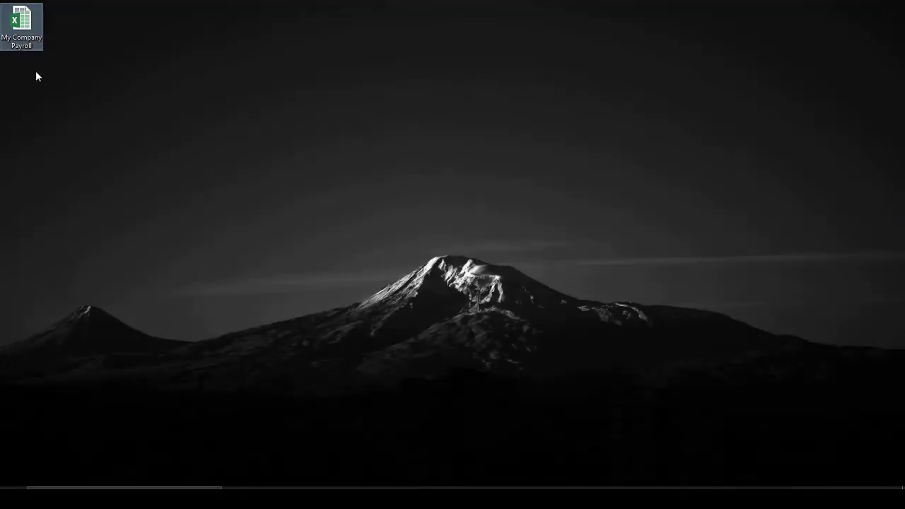
{"action": "double_click", "coordinate": [26, 29]}
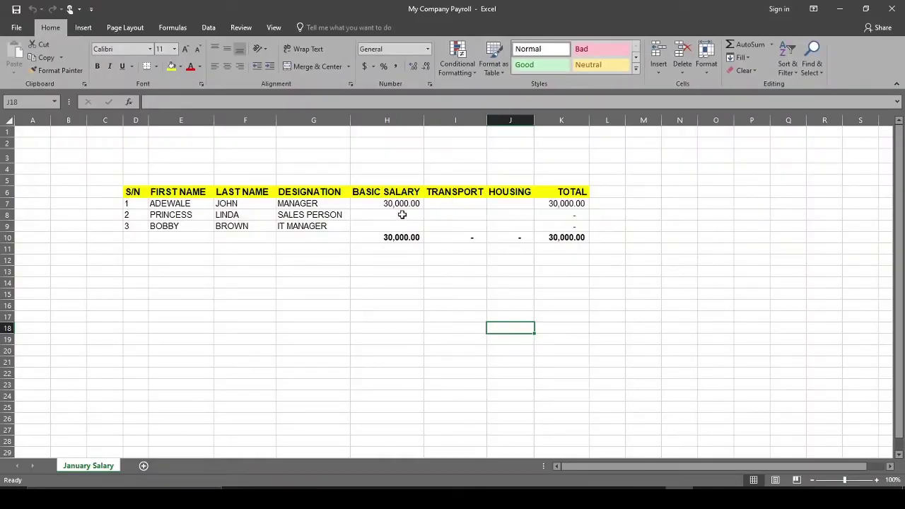
Step: Enter 20,000 basic salaries for PRINCESS in H8 and BOBBY in H9
{"action": "left_click", "coordinate": [398, 215]}
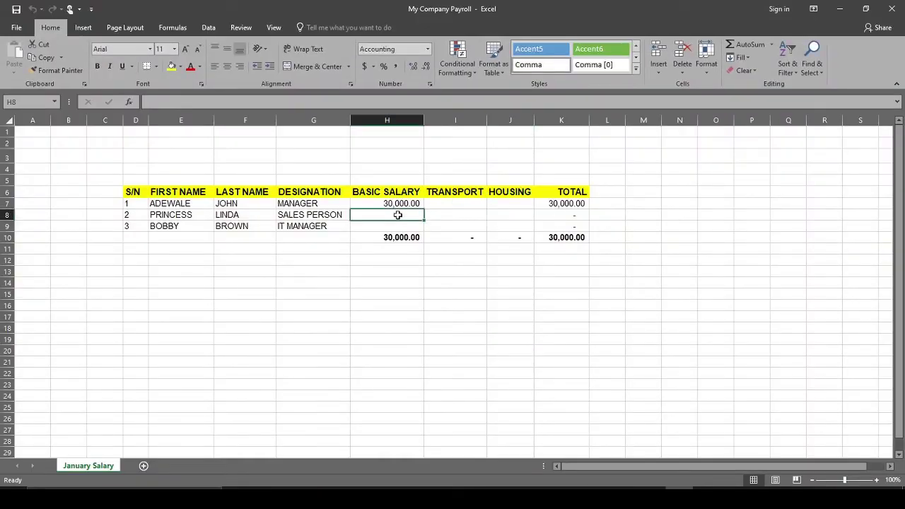
{"action": "type", "text": "20000"}
{"action": "key", "text": "Return"}
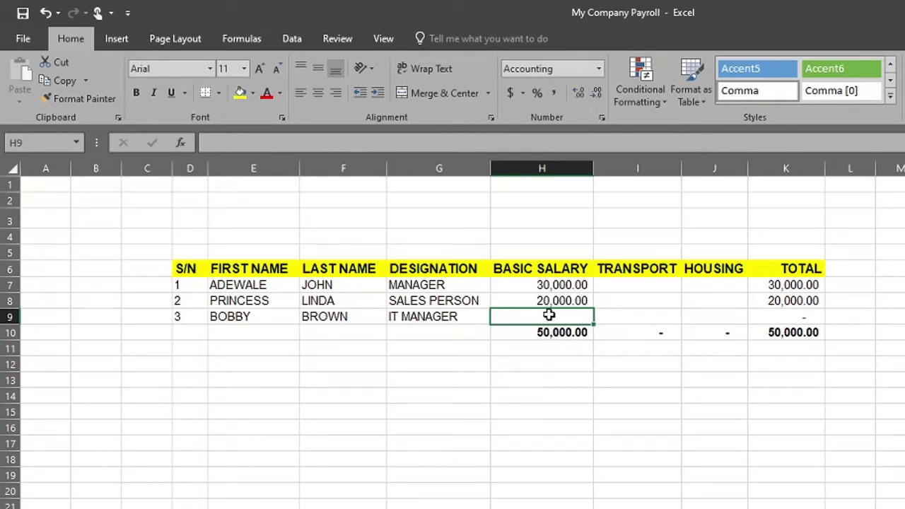
{"action": "type", "text": "1"}
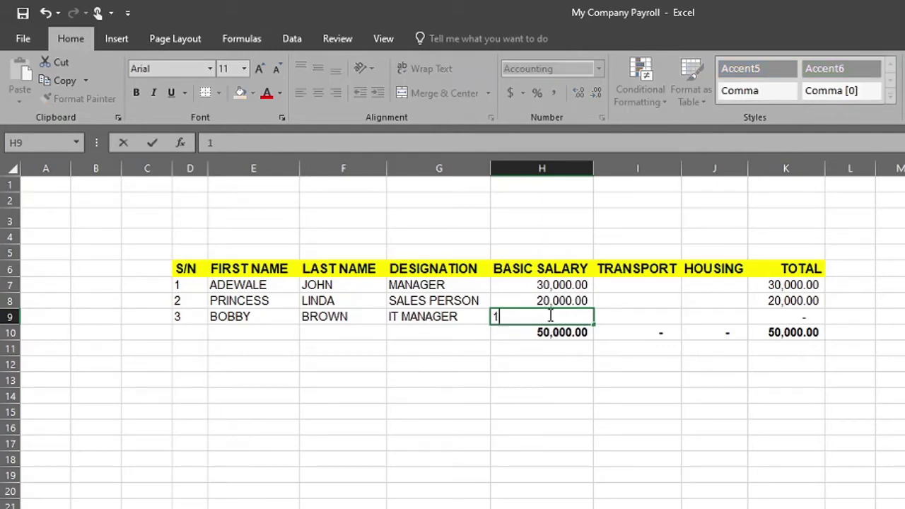
{"action": "type", "text": "000"}
{"action": "key", "text": "Return"}
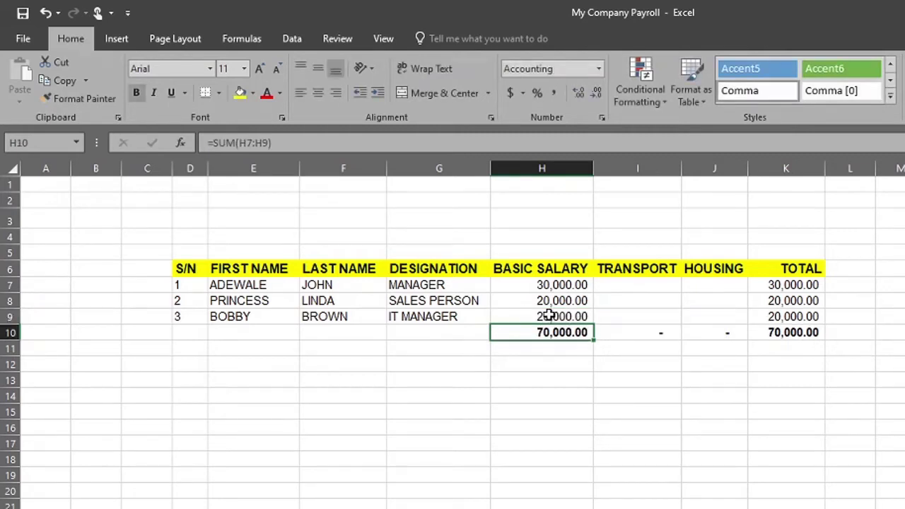
{"action": "left_click", "coordinate": [630, 285]}
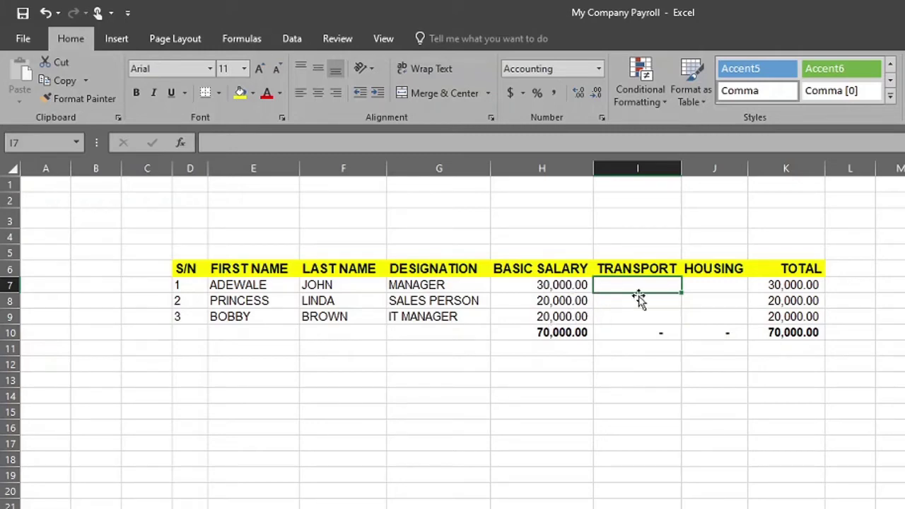
Step: Enter transport amounts of 15,000, 10,000 and 10,000 in I7:I9
{"action": "type", "text": "15000"}
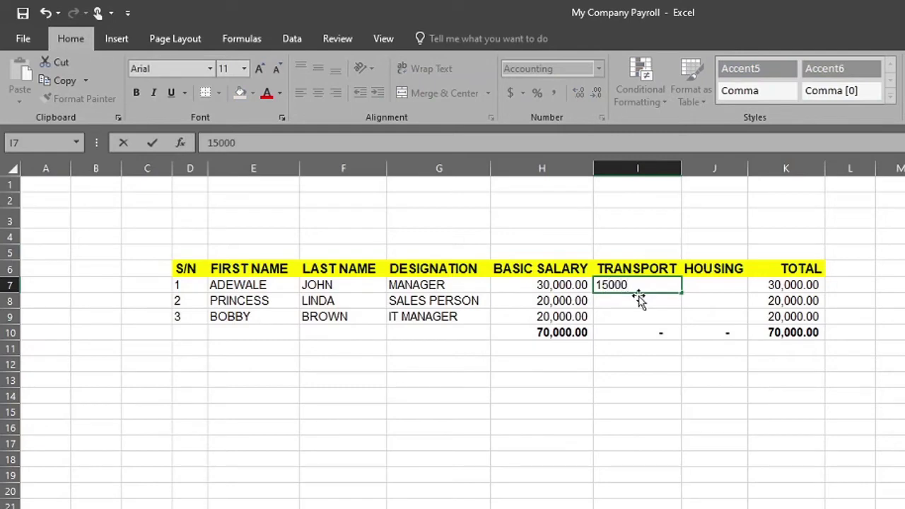
{"action": "key", "text": "Return"}
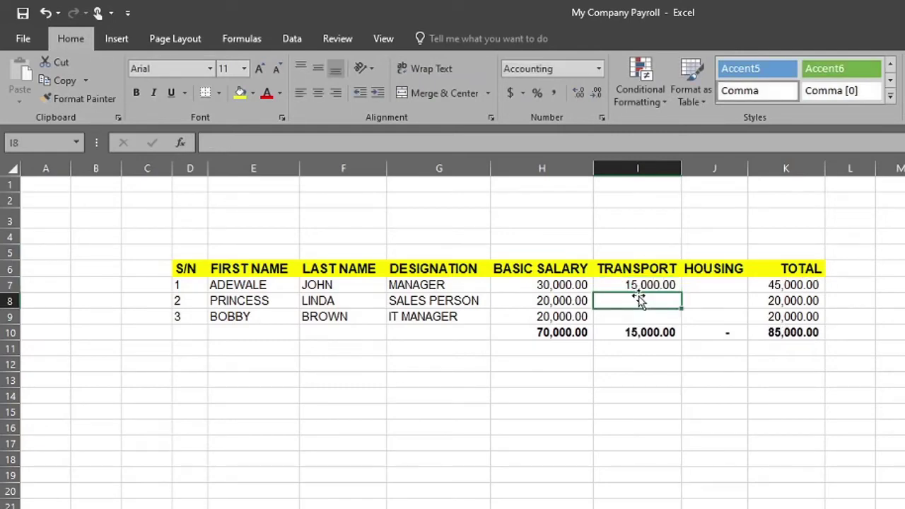
{"action": "type", "text": "10000"}
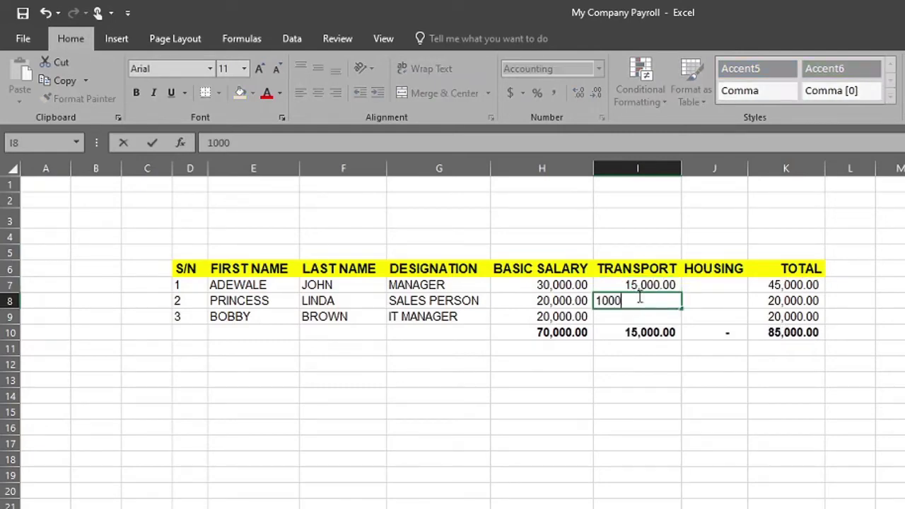
{"action": "key", "text": "Return"}
{"action": "type", "text": "10000"}
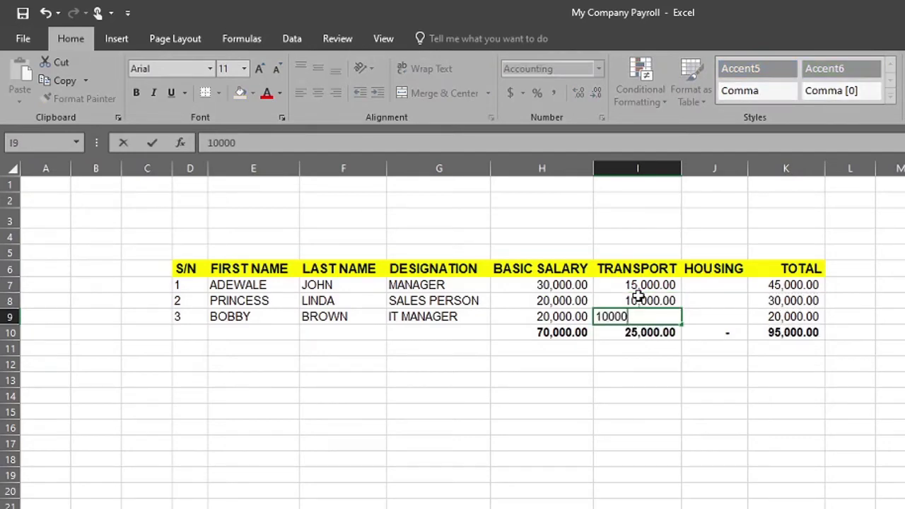
{"action": "key", "text": "Return"}
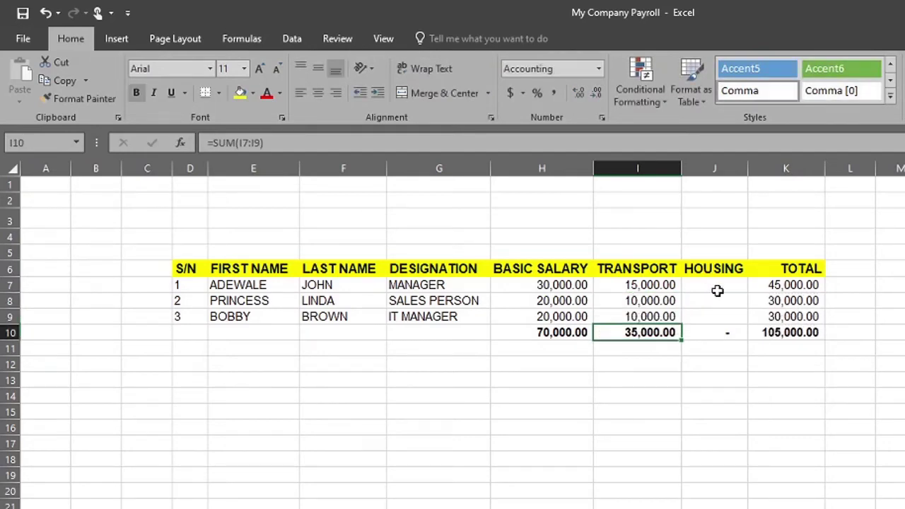
Step: Enter housing amounts of 15,000, 10,000 and 5,000 in J7:J9
{"action": "left_click", "coordinate": [715, 289]}
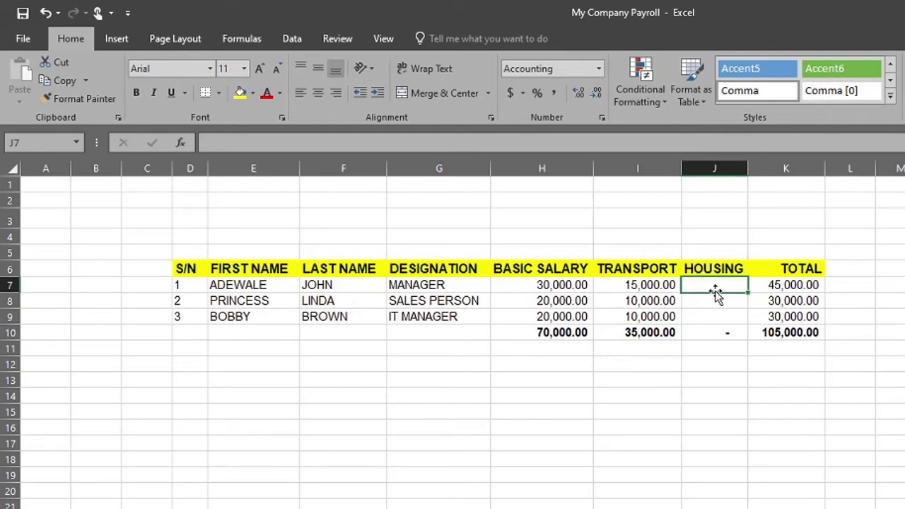
{"action": "type", "text": "15000"}
{"action": "key", "text": "Return"}
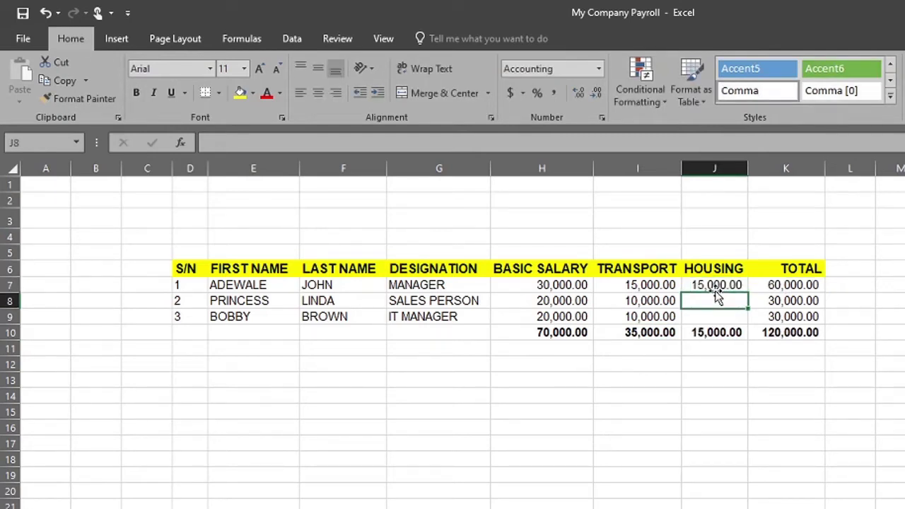
{"action": "type", "text": "10,00"}
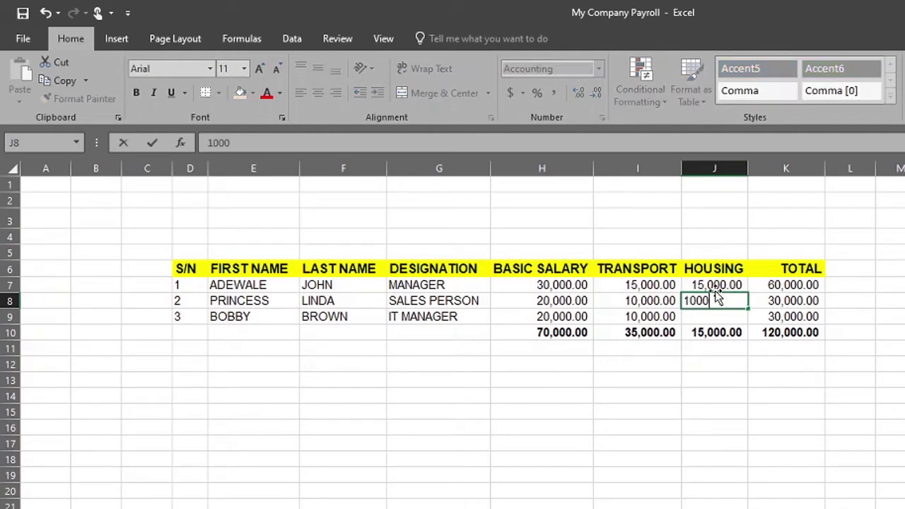
{"action": "type", "text": "0"}
{"action": "key", "text": "Return"}
{"action": "type", "text": "5000"}
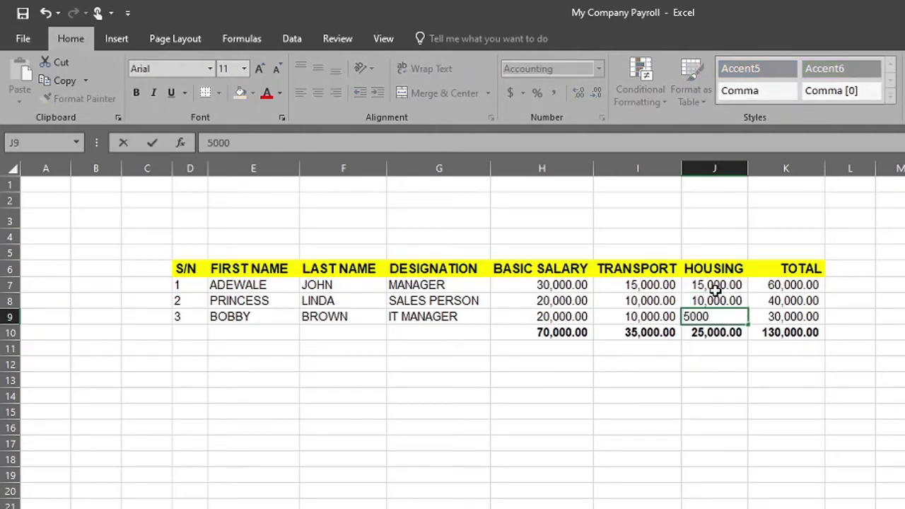
{"action": "key", "text": "Return"}
{"action": "left_click", "coordinate": [784, 441]}
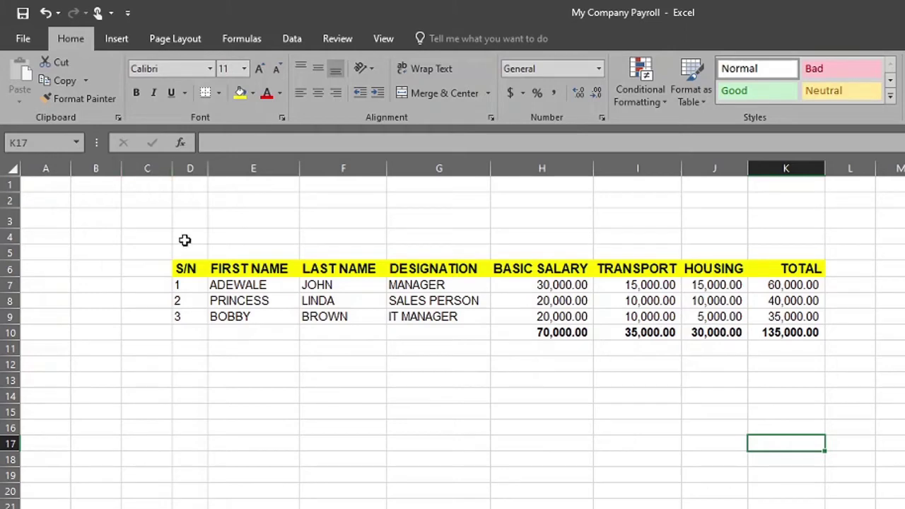
Step: Inspect the SUM formulas behind the K10, J10, I10 and H10 totals
{"action": "left_click", "coordinate": [411, 394]}
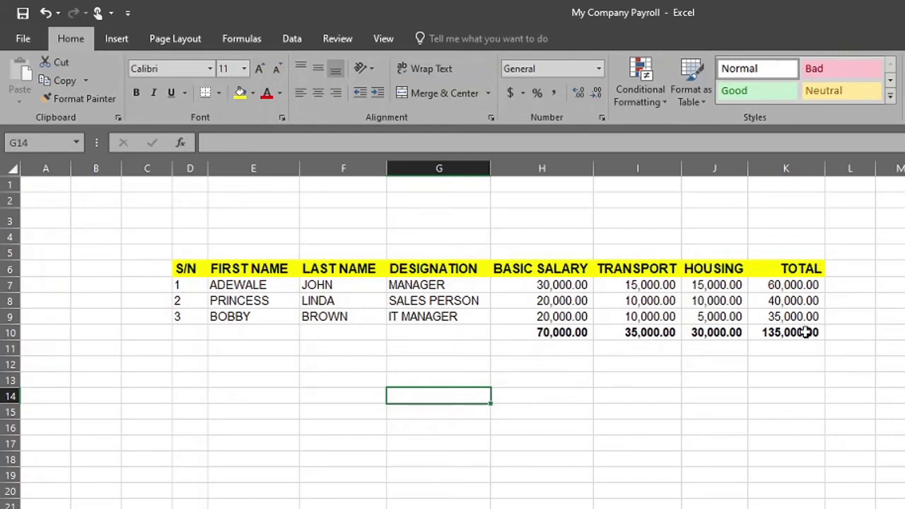
{"action": "left_click", "coordinate": [807, 332]}
{"action": "left_click", "coordinate": [720, 331]}
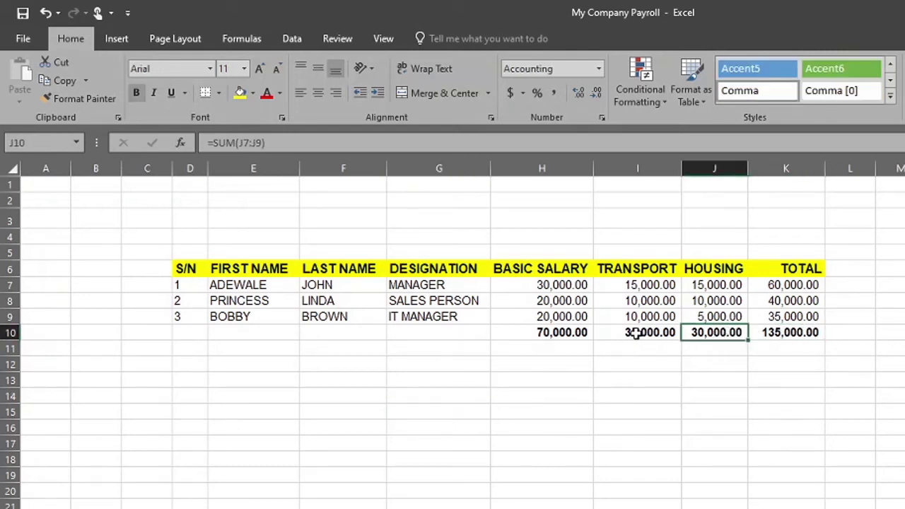
{"action": "left_click", "coordinate": [606, 333]}
{"action": "left_click", "coordinate": [561, 334]}
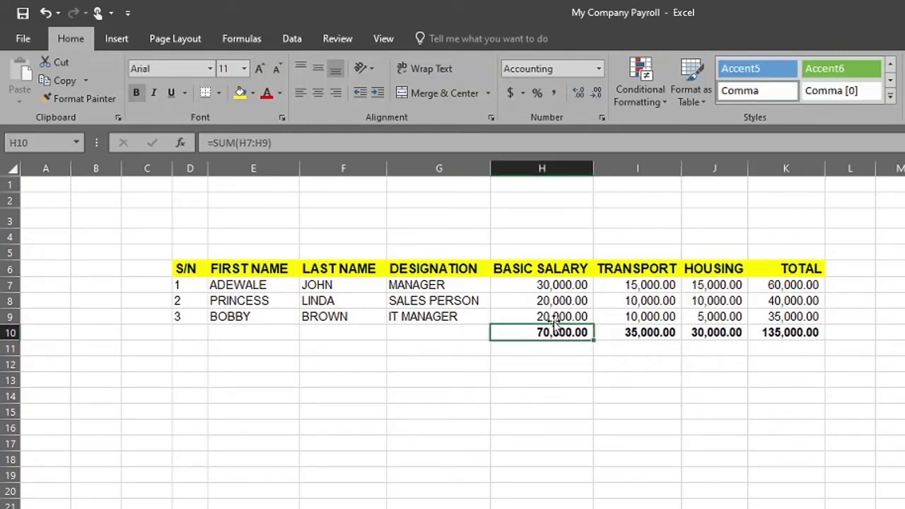
{"action": "left_click", "coordinate": [548, 272]}
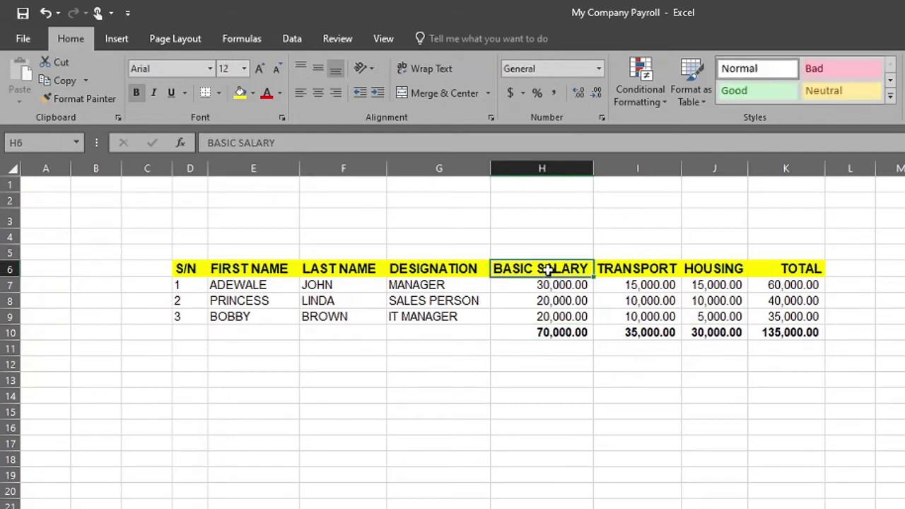
Step: Set the staff rows and totals D7:K10 to font size 12
{"action": "left_click", "coordinate": [247, 301]}
{"action": "left_click_drag", "start_coordinate": [184, 285], "coordinate": [778, 334]}
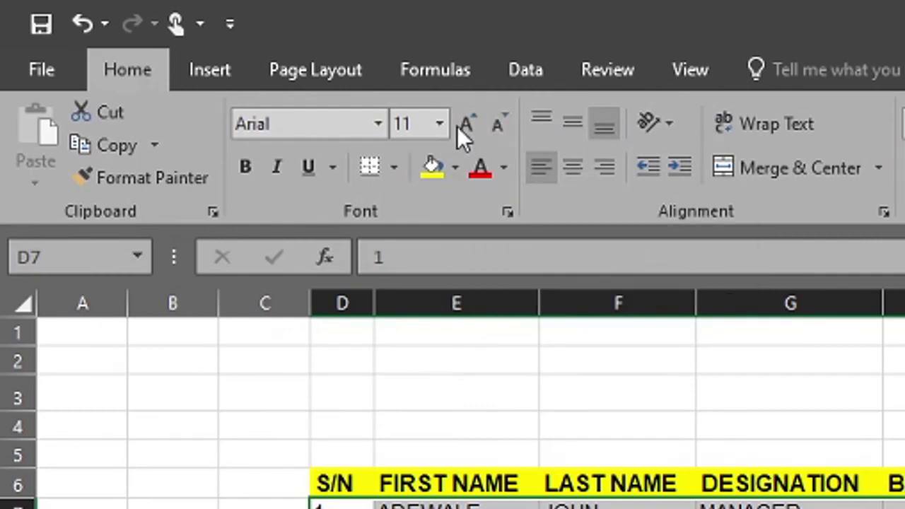
{"action": "left_click", "coordinate": [442, 126]}
{"action": "left_click", "coordinate": [413, 260]}
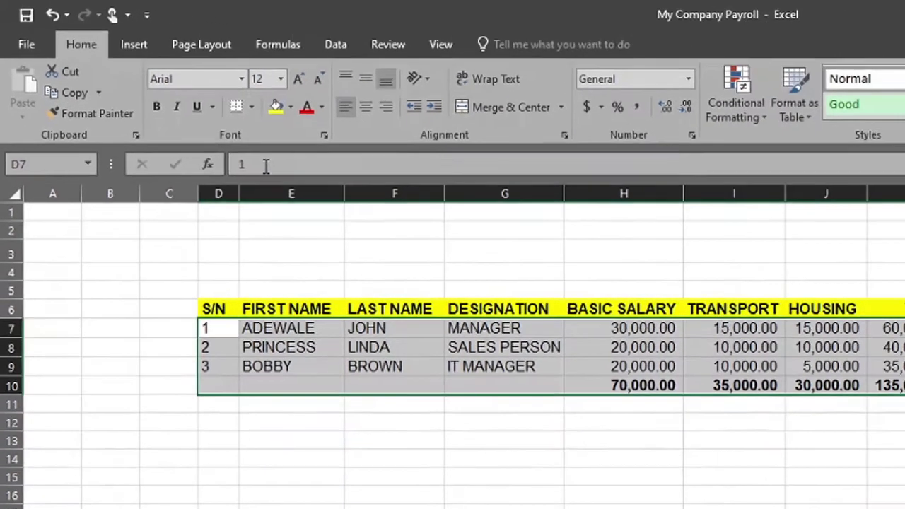
{"action": "left_click", "coordinate": [650, 481]}
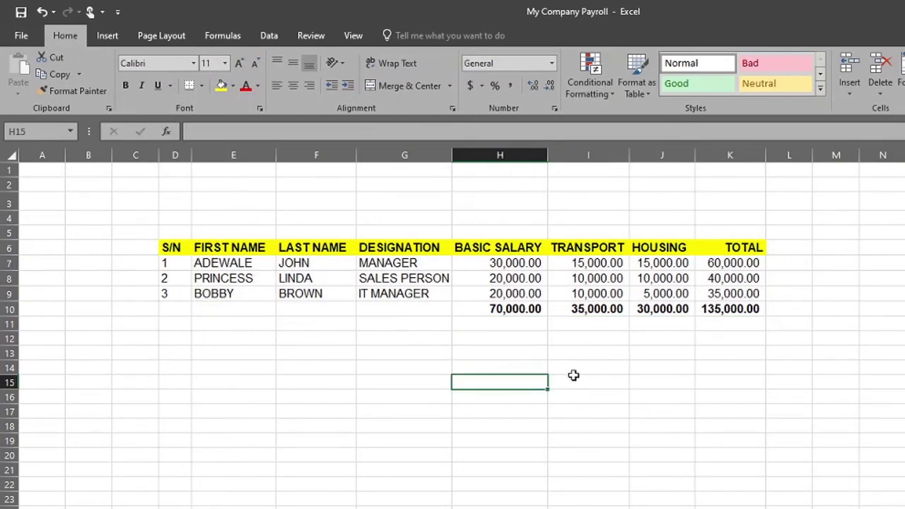
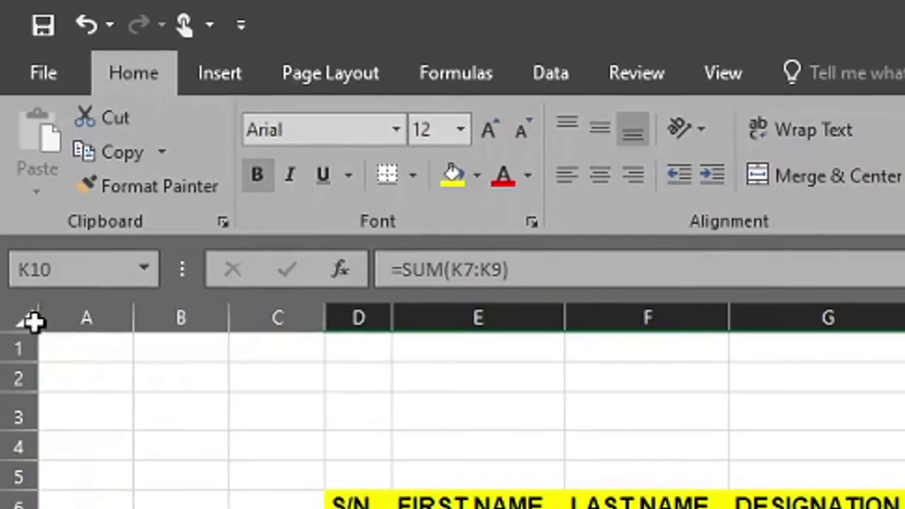
{"action": "left_click", "coordinate": [17, 320]}
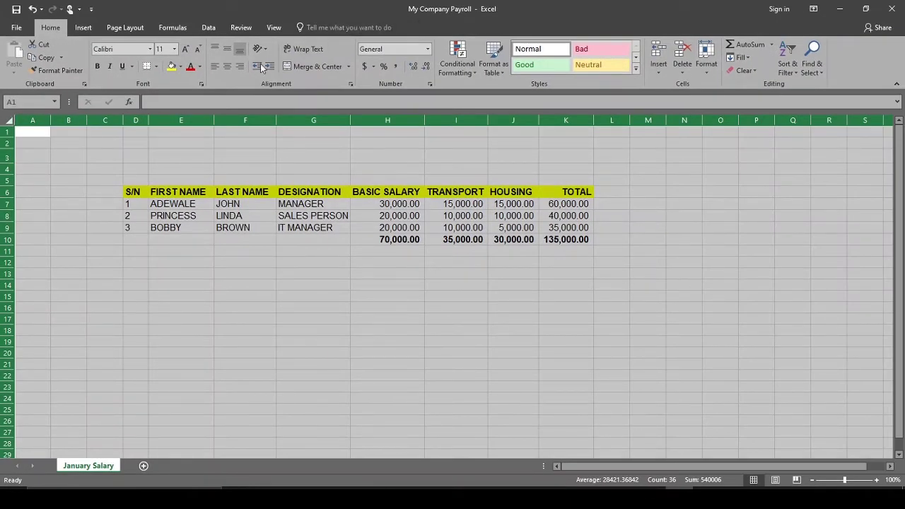
{"action": "left_click", "coordinate": [191, 66]}
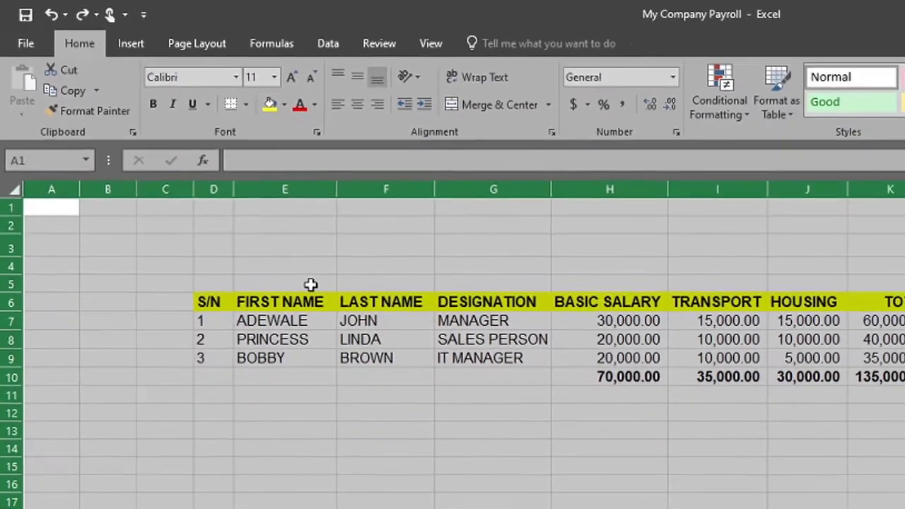
{"action": "left_click", "coordinate": [469, 433]}
Step: Fill the grand-totals row D10:K10 with a light green theme colour
{"action": "left_click", "coordinate": [217, 374]}
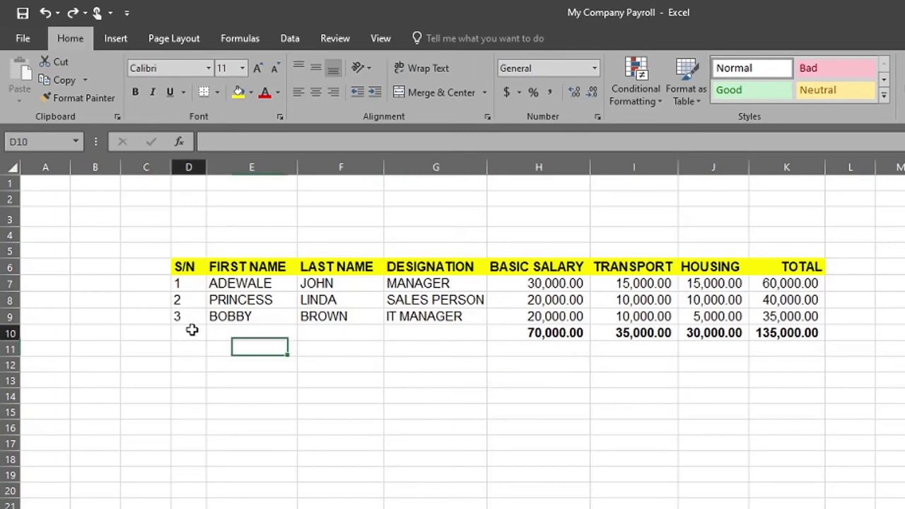
{"action": "left_click_drag", "start_coordinate": [192, 330], "coordinate": [755, 333]}
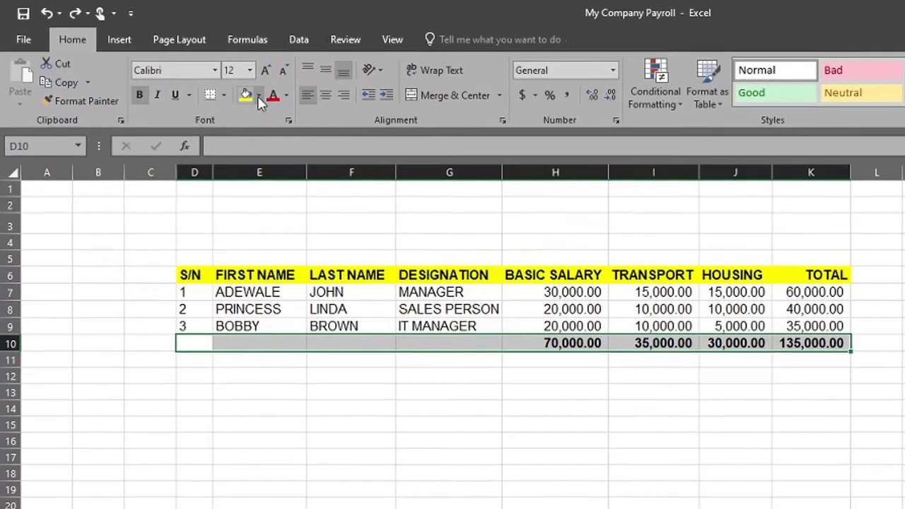
{"action": "left_click", "coordinate": [252, 93]}
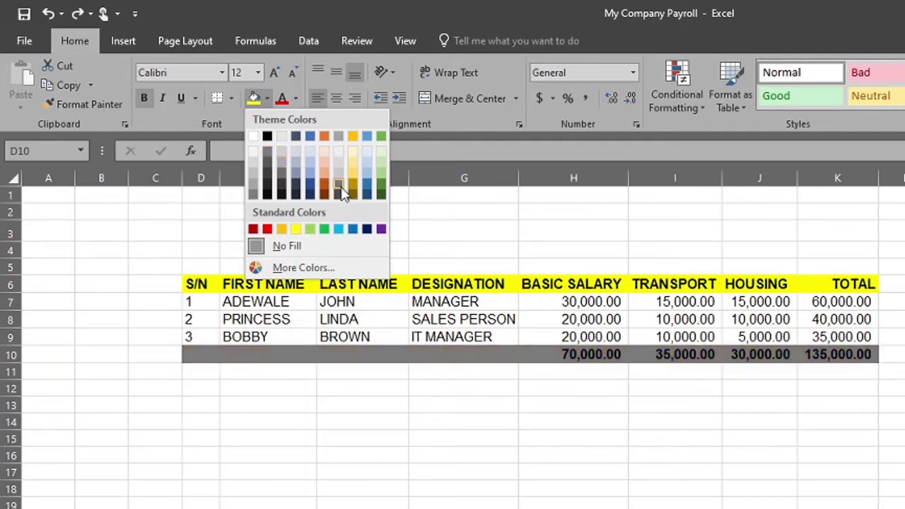
{"action": "left_click", "coordinate": [381, 174]}
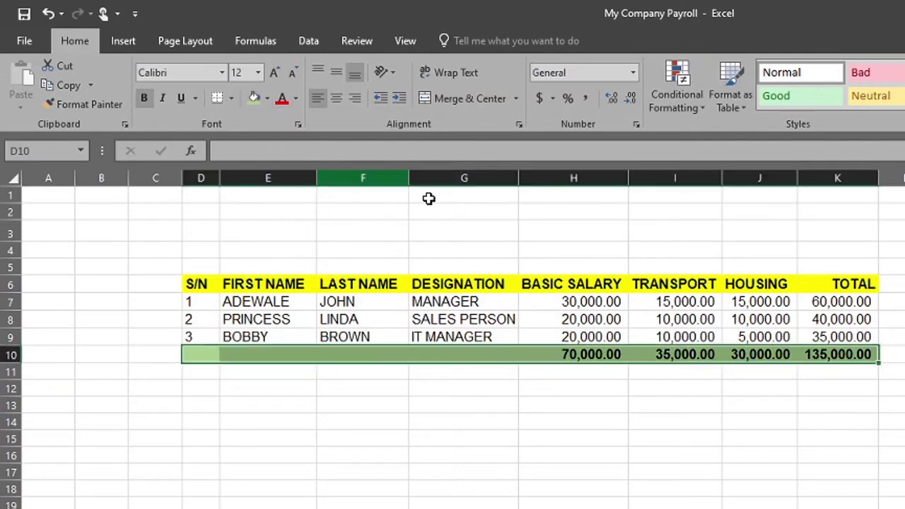
{"action": "left_click", "coordinate": [612, 504]}
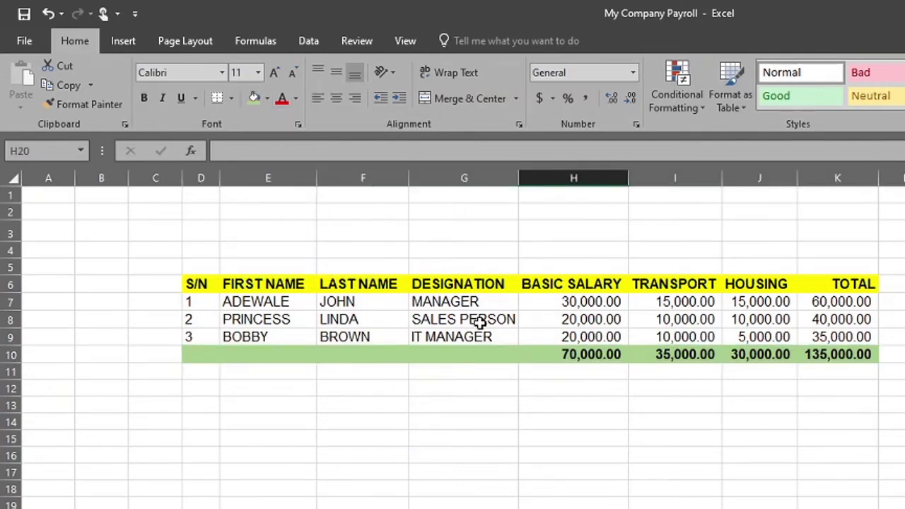
{"action": "left_click_drag", "start_coordinate": [196, 283], "coordinate": [838, 353]}
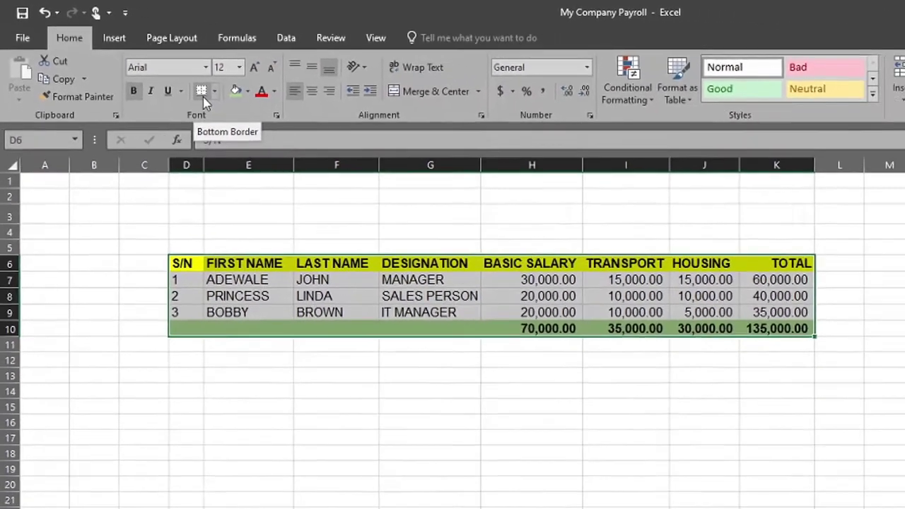
Step: Apply All Borders to every cell of the payroll table D6:K10
{"action": "left_click", "coordinate": [214, 91]}
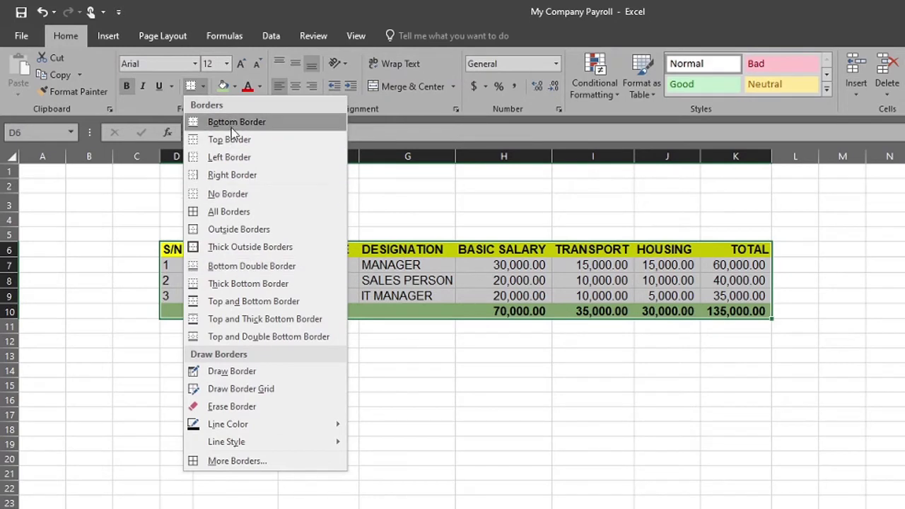
{"action": "left_click", "coordinate": [229, 212]}
{"action": "left_click", "coordinate": [502, 428]}
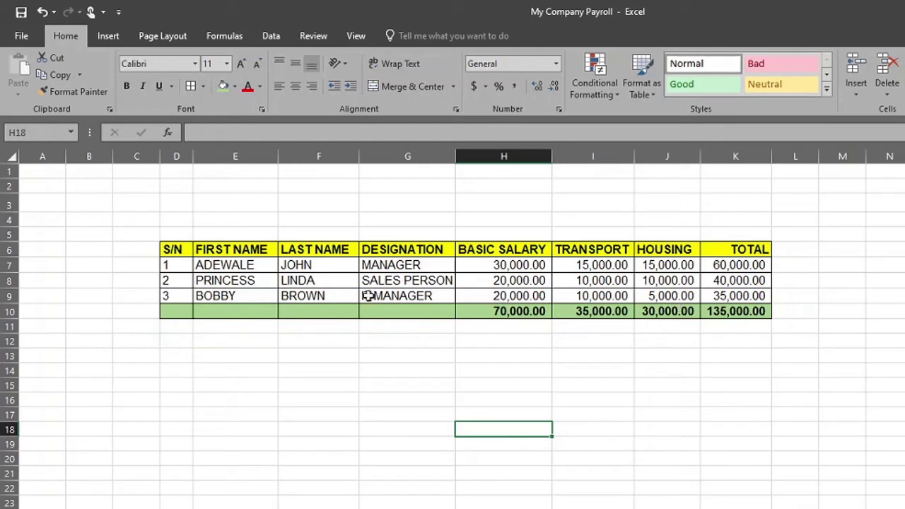
{"action": "left_click", "coordinate": [348, 397]}
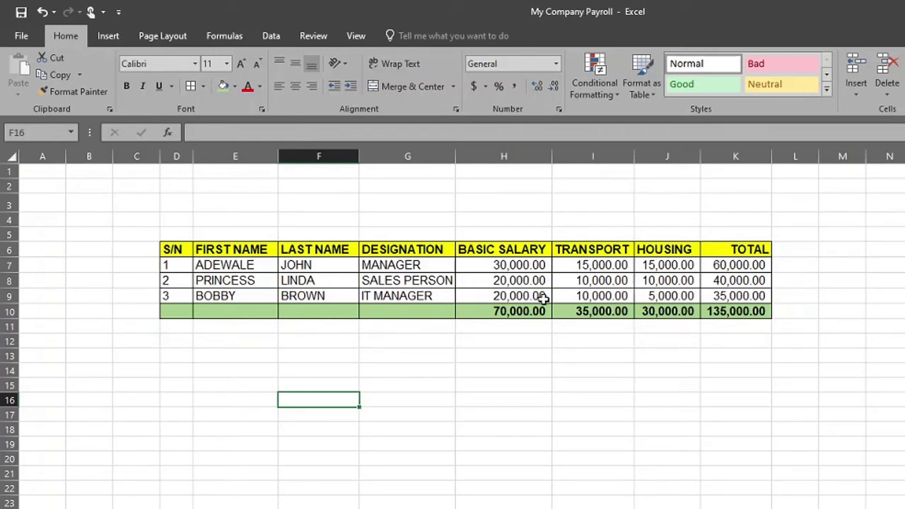
{"action": "left_click", "coordinate": [6, 296]}
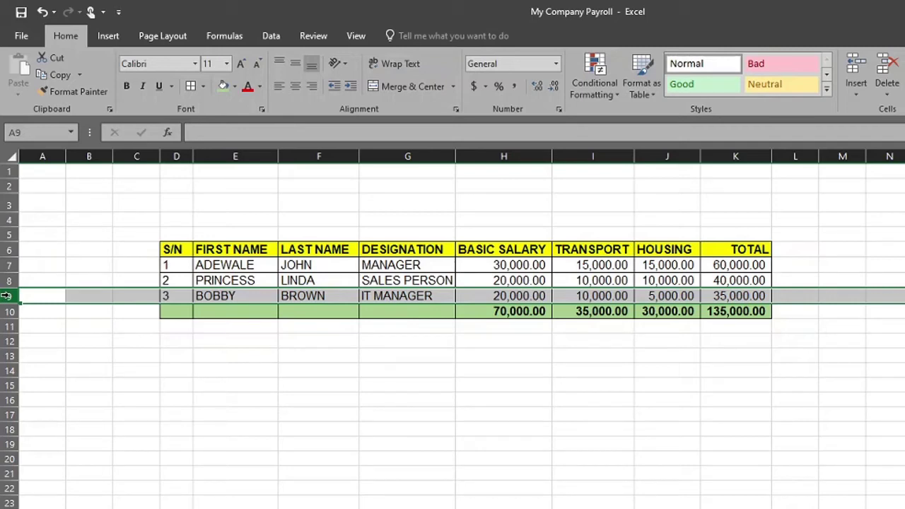
{"action": "right_click", "coordinate": [6, 295]}
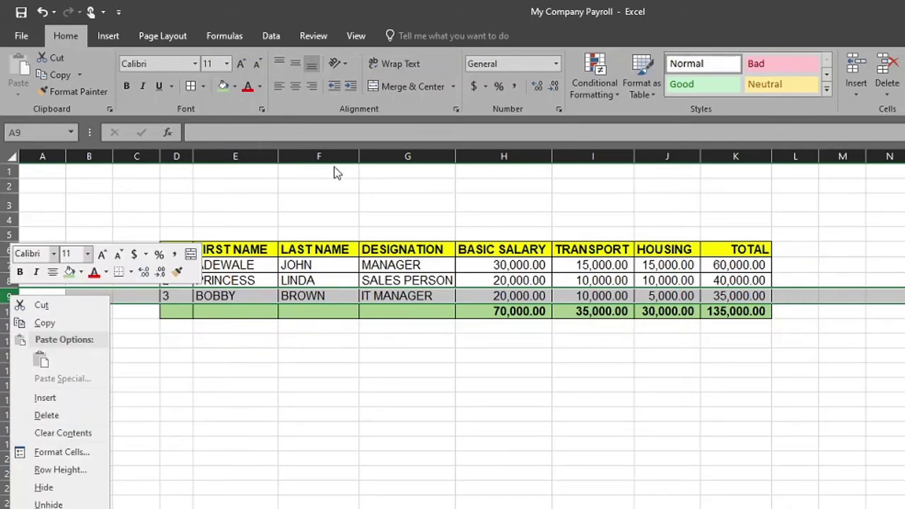
{"action": "left_click", "coordinate": [335, 170]}
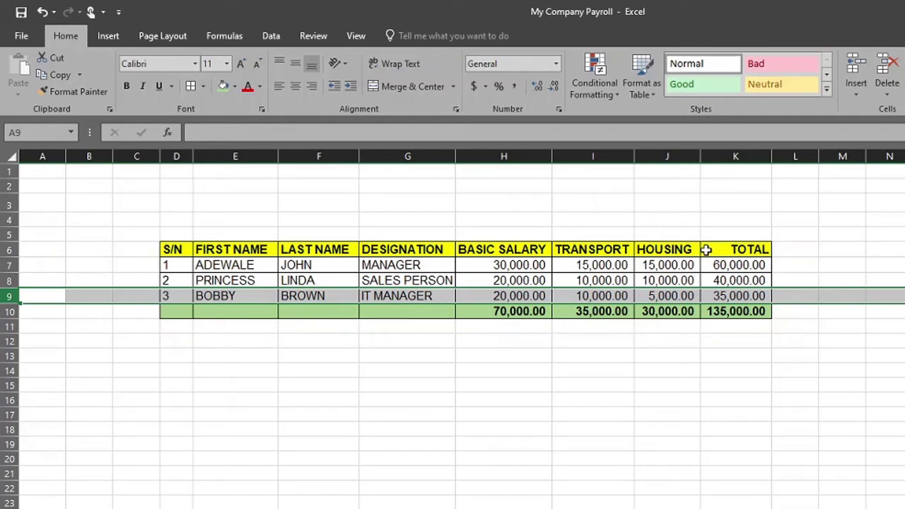
{"action": "left_click", "coordinate": [729, 150]}
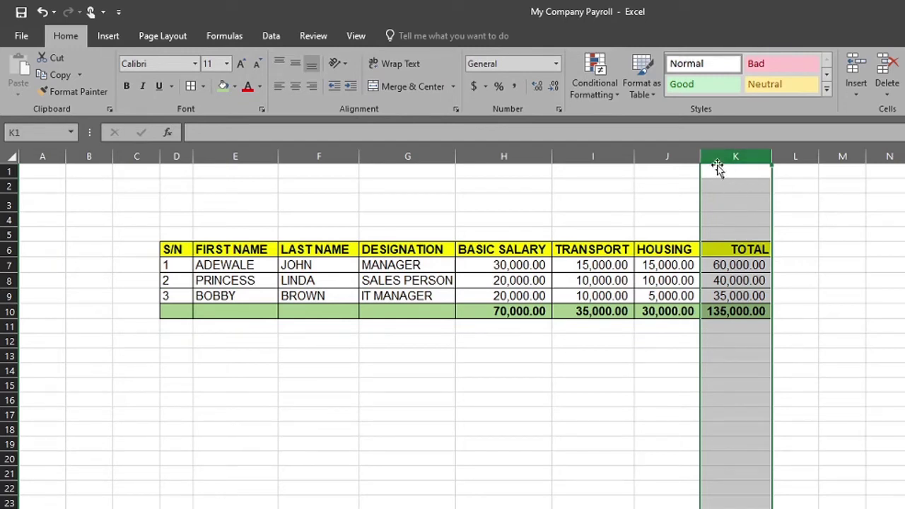
{"action": "left_click", "coordinate": [5, 265]}
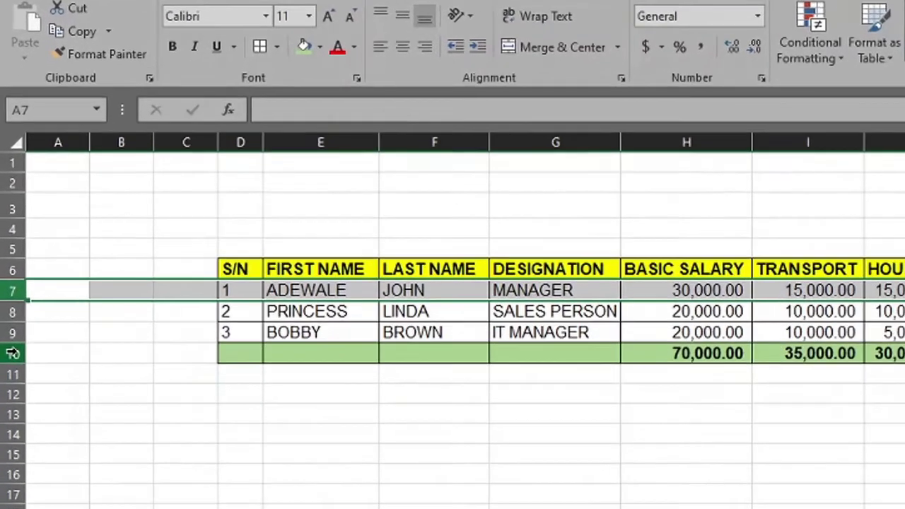
{"action": "left_click", "coordinate": [11, 311]}
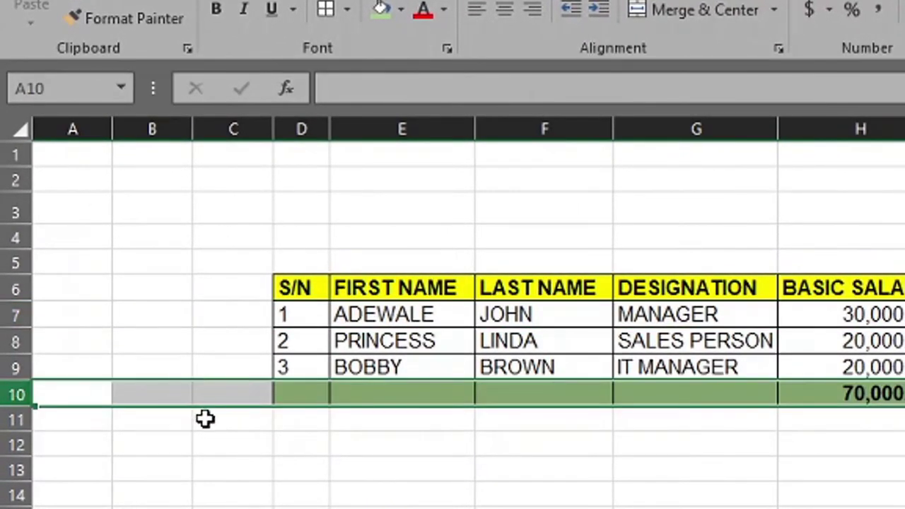
{"action": "left_click", "coordinate": [5, 397]}
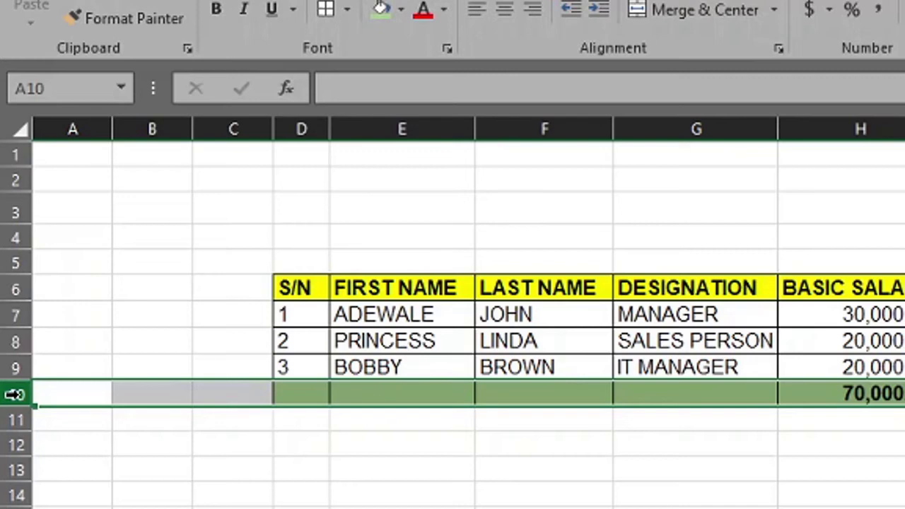
{"action": "left_click", "coordinate": [7, 315]}
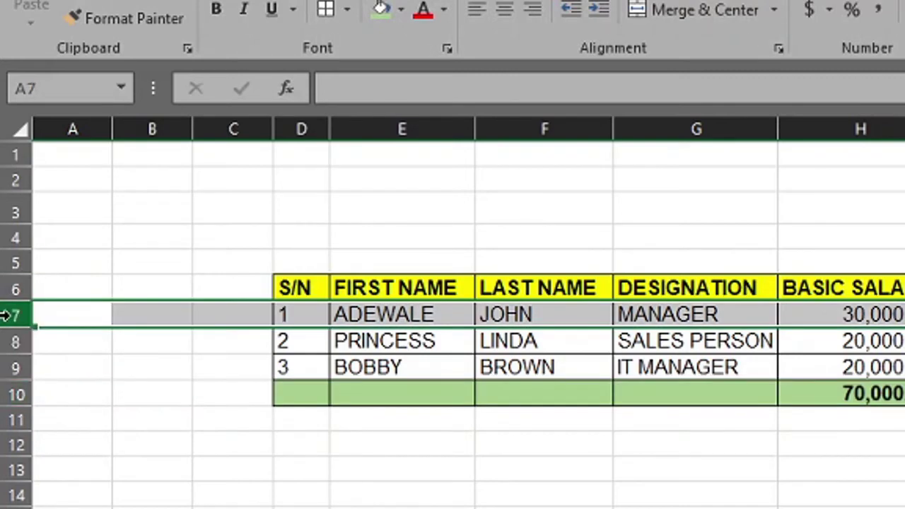
{"action": "left_click", "coordinate": [14, 342]}
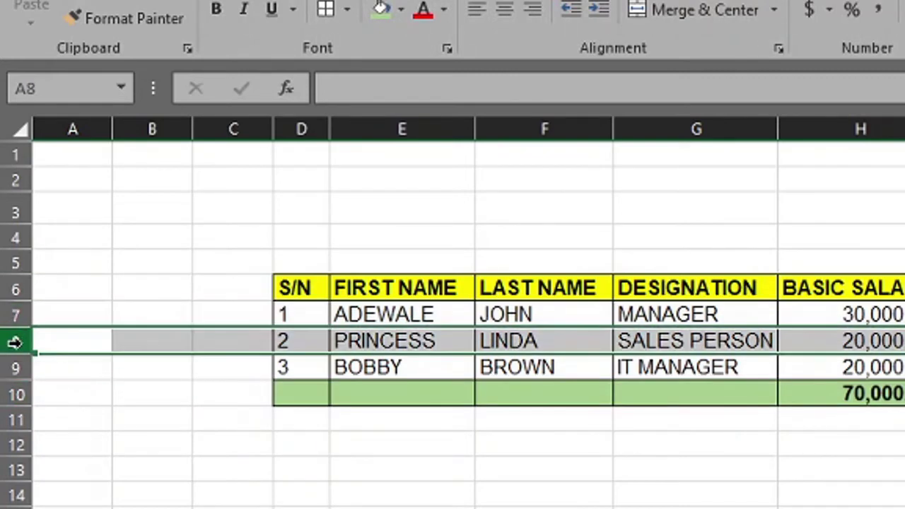
{"action": "left_click", "coordinate": [16, 368]}
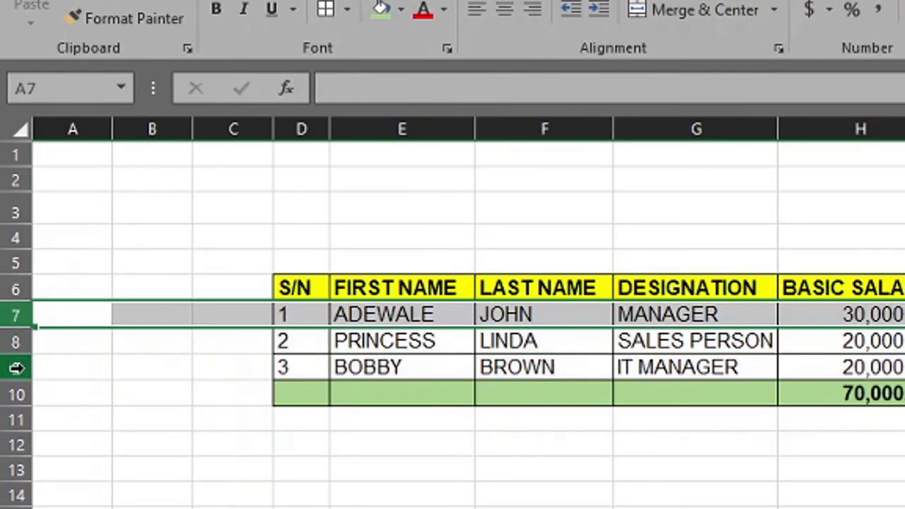
{"action": "left_click", "coordinate": [16, 367]}
{"action": "left_click", "coordinate": [17, 394]}
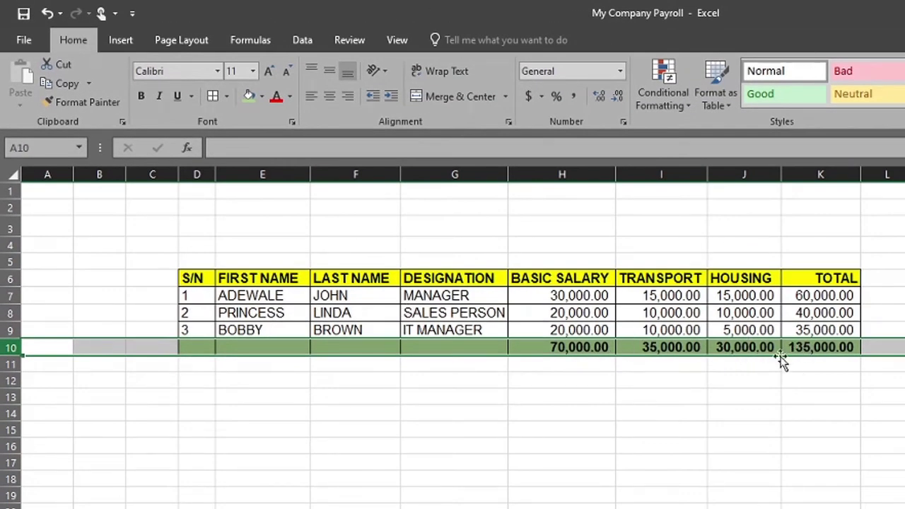
{"action": "left_click", "coordinate": [669, 174]}
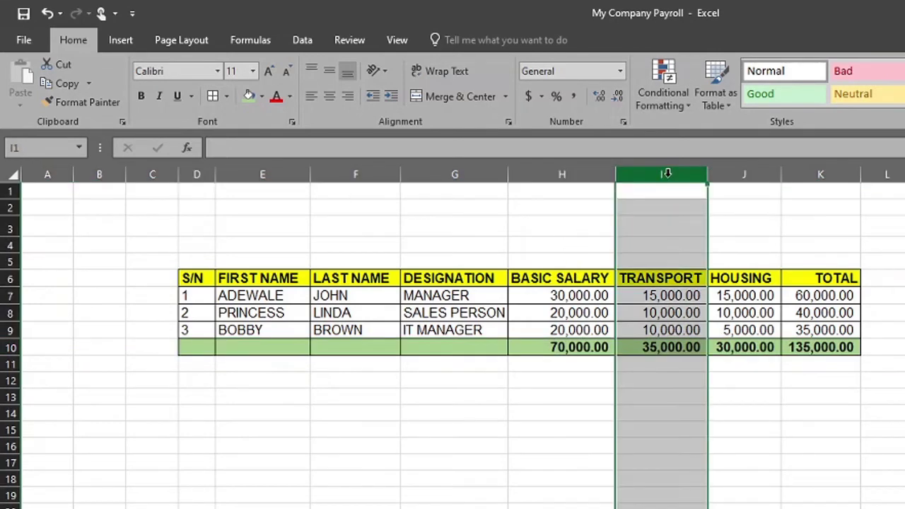
{"action": "left_click", "coordinate": [570, 174]}
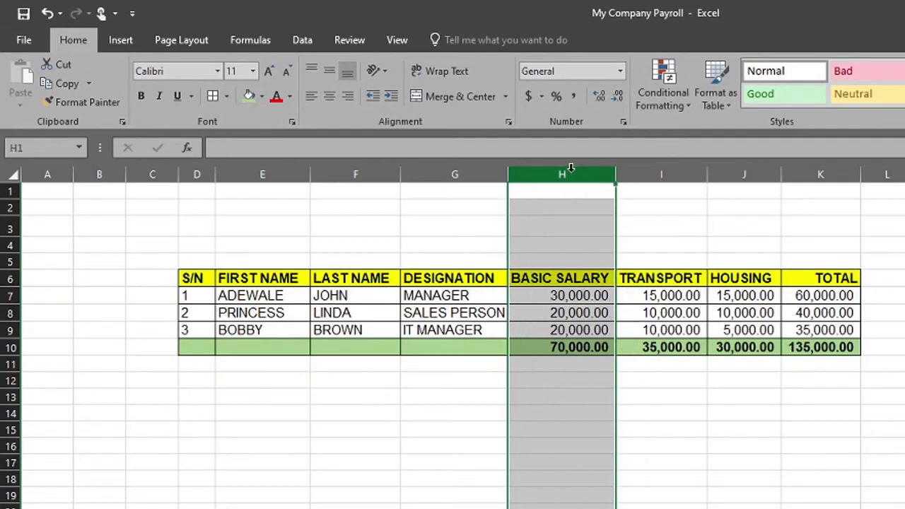
{"action": "left_click", "coordinate": [9, 348]}
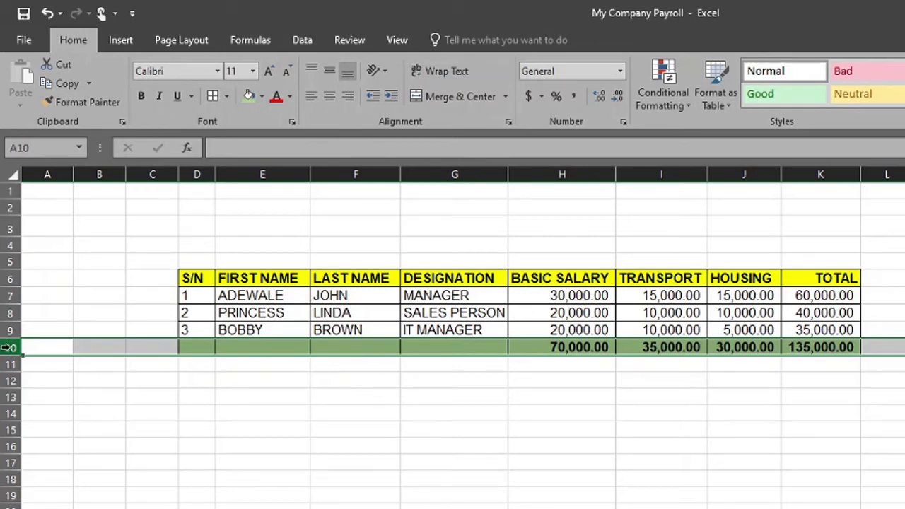
{"action": "right_click", "coordinate": [9, 347]}
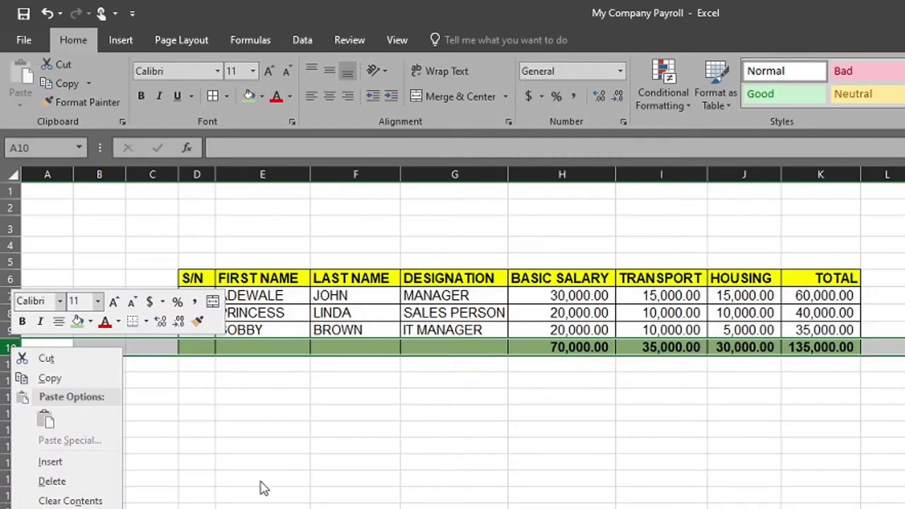
{"action": "key", "text": "Escape"}
{"action": "left_click", "coordinate": [59, 347]}
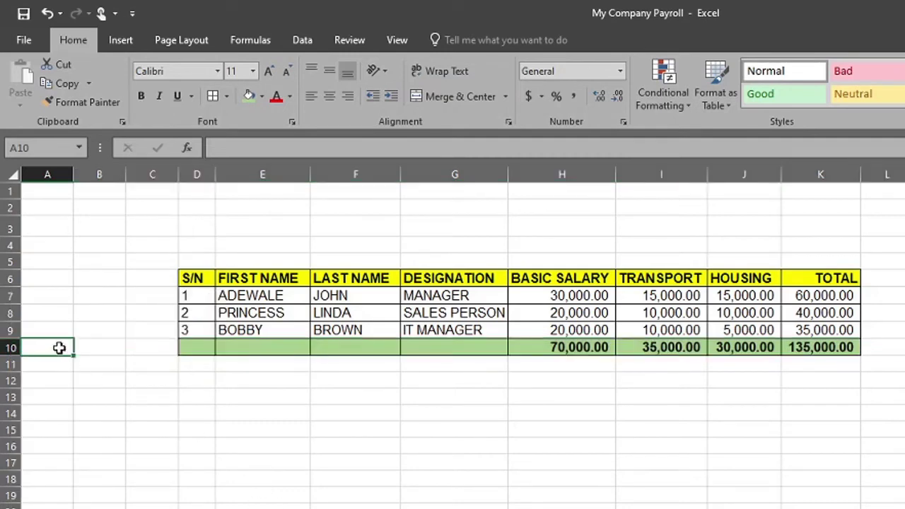
{"action": "left_click", "coordinate": [115, 354]}
{"action": "left_click", "coordinate": [174, 340]}
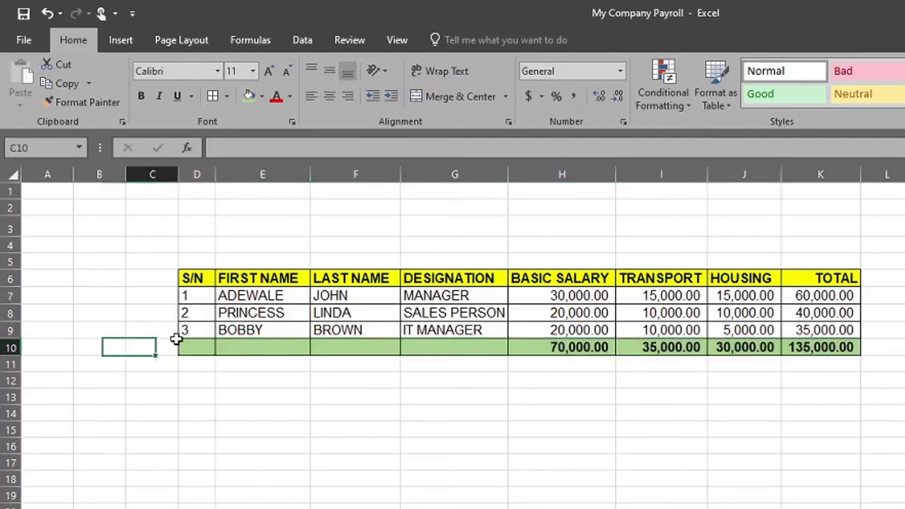
{"action": "left_click", "coordinate": [9, 347]}
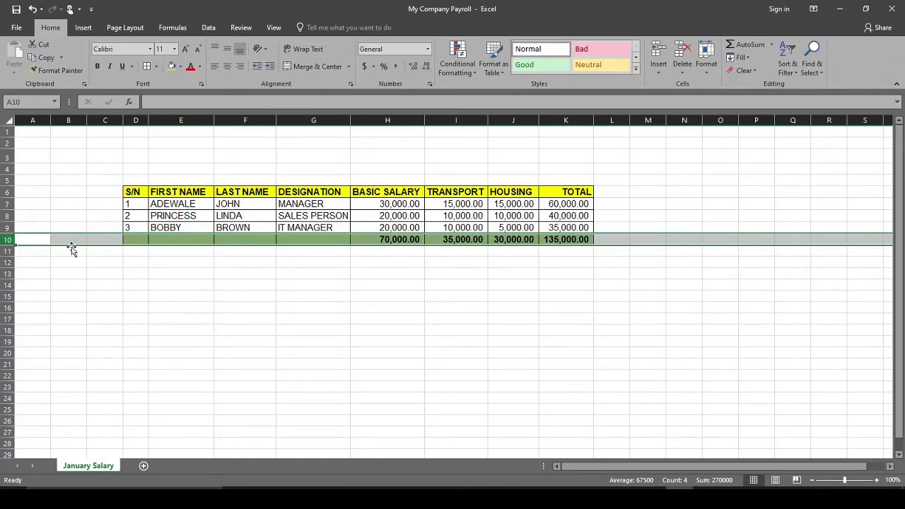
{"action": "left_click", "coordinate": [56, 269]}
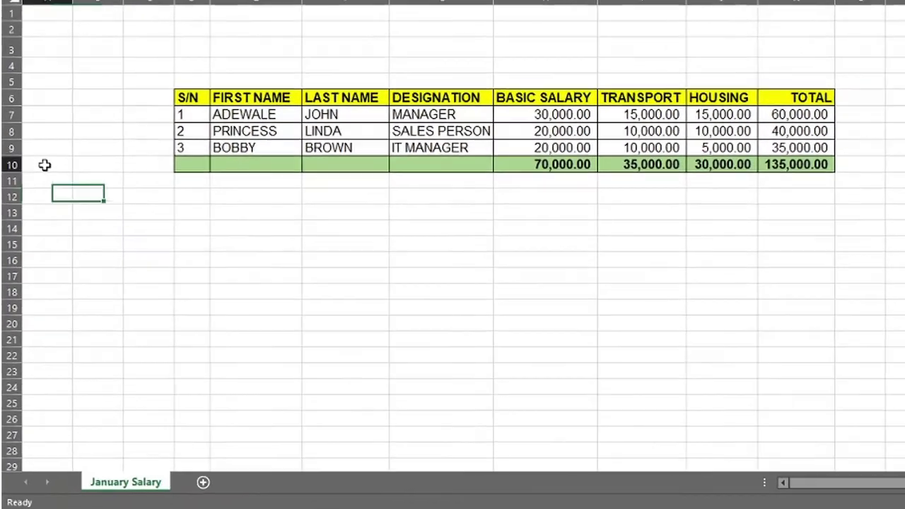
{"action": "left_click", "coordinate": [33, 240]}
{"action": "left_click", "coordinate": [124, 127]}
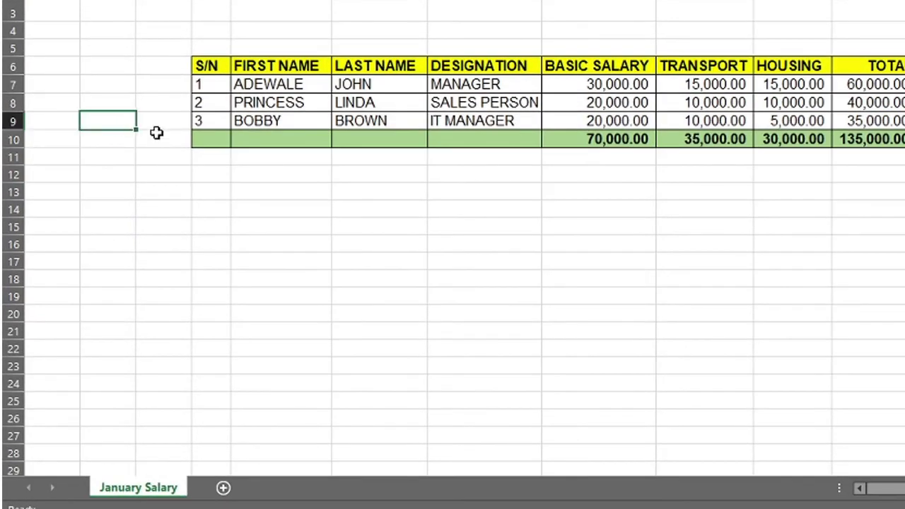
{"action": "left_click", "coordinate": [205, 154]}
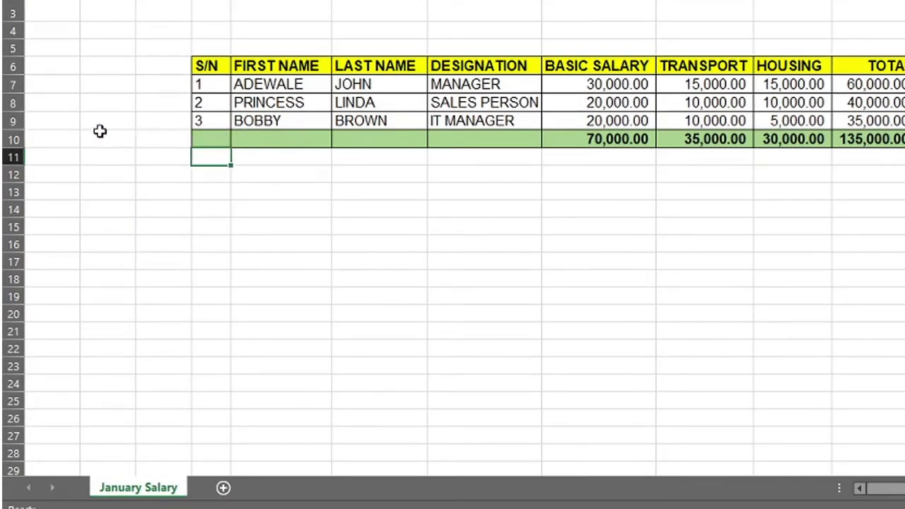
{"action": "left_click", "coordinate": [11, 139]}
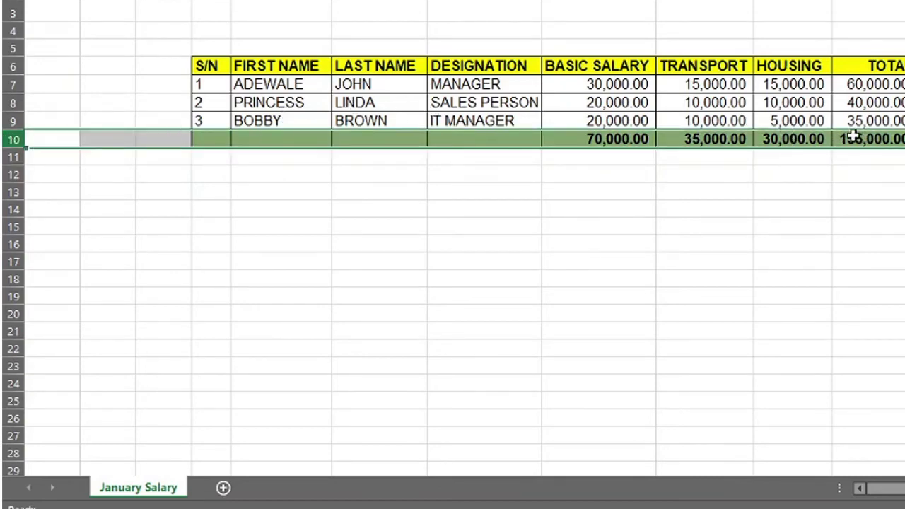
Step: Insert a blank row at row 10, pushing the green totals row down to row 11
{"action": "right_click", "coordinate": [12, 139]}
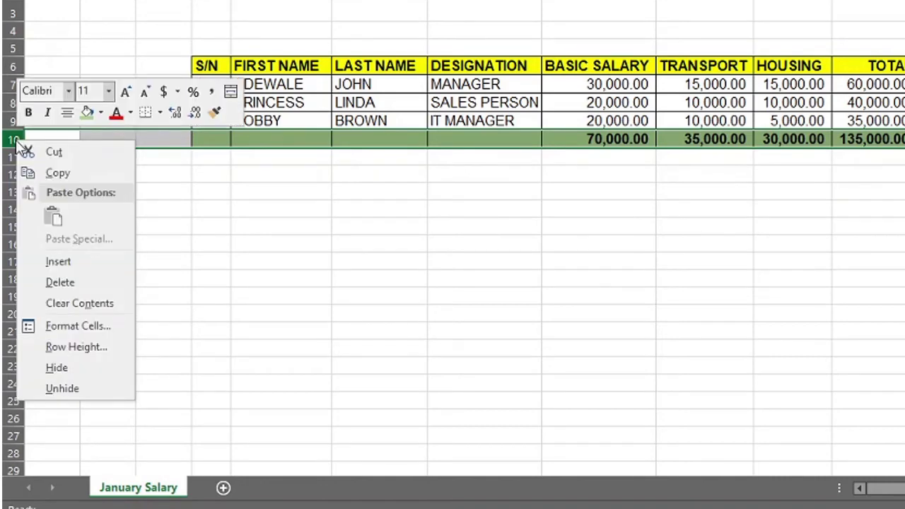
{"action": "left_click", "coordinate": [83, 266]}
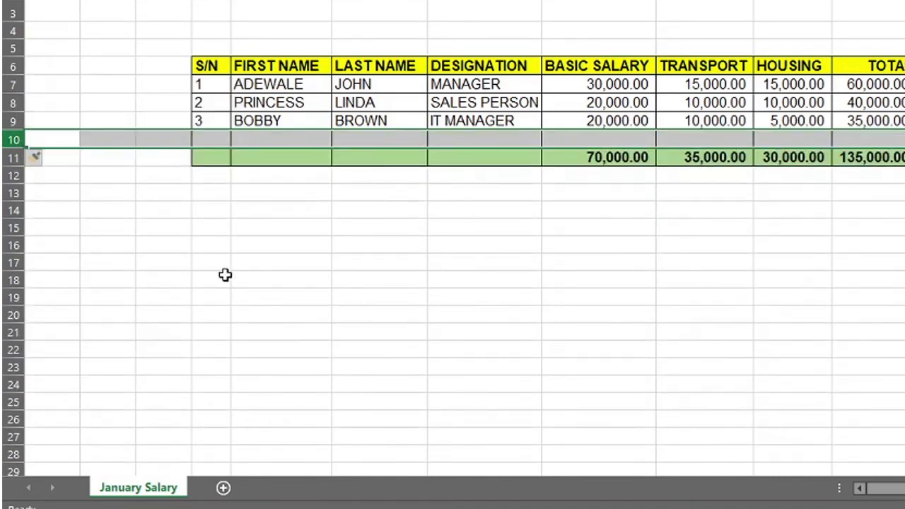
{"action": "left_click", "coordinate": [224, 279]}
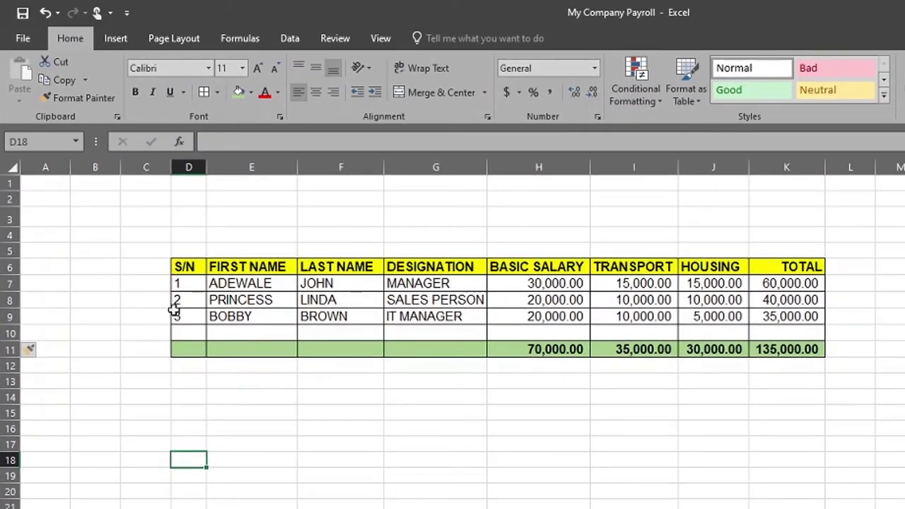
{"action": "left_click", "coordinate": [7, 342]}
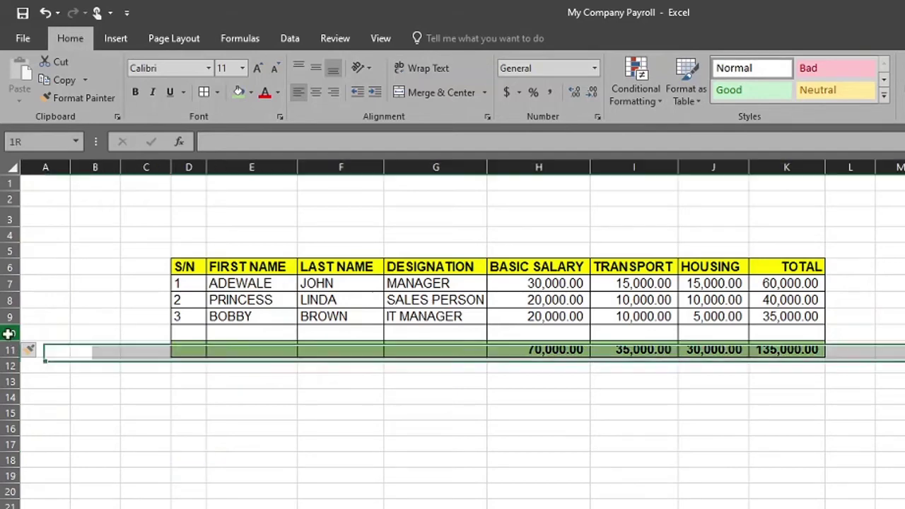
{"action": "left_click", "coordinate": [5, 333]}
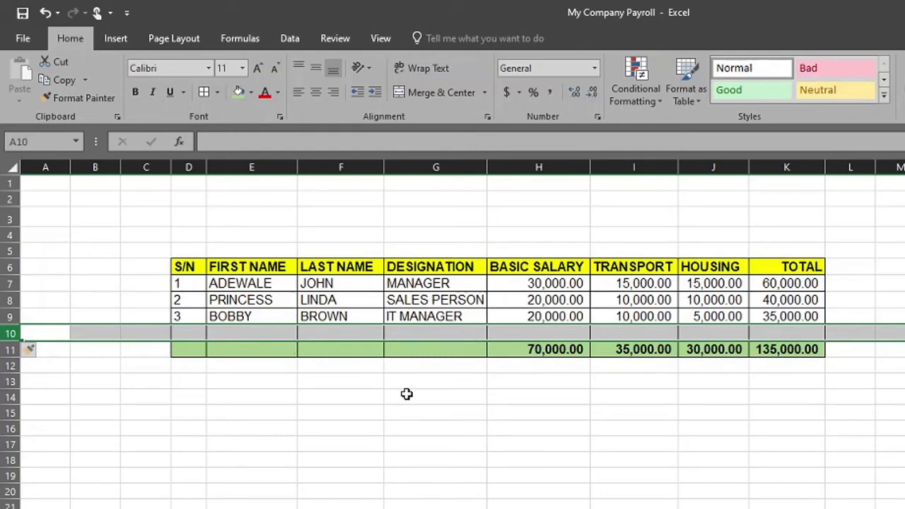
{"action": "left_click", "coordinate": [192, 334]}
{"action": "left_click", "coordinate": [279, 333]}
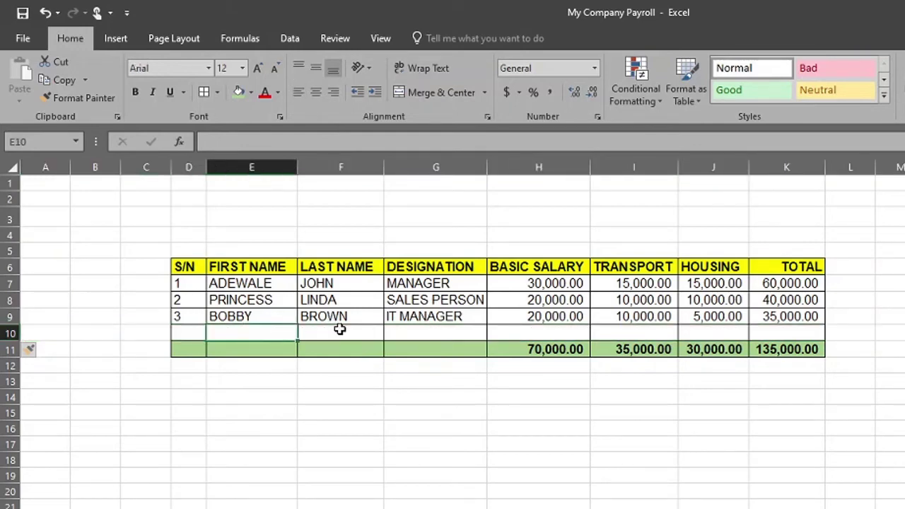
{"action": "left_click", "coordinate": [339, 331]}
{"action": "left_click", "coordinate": [459, 323]}
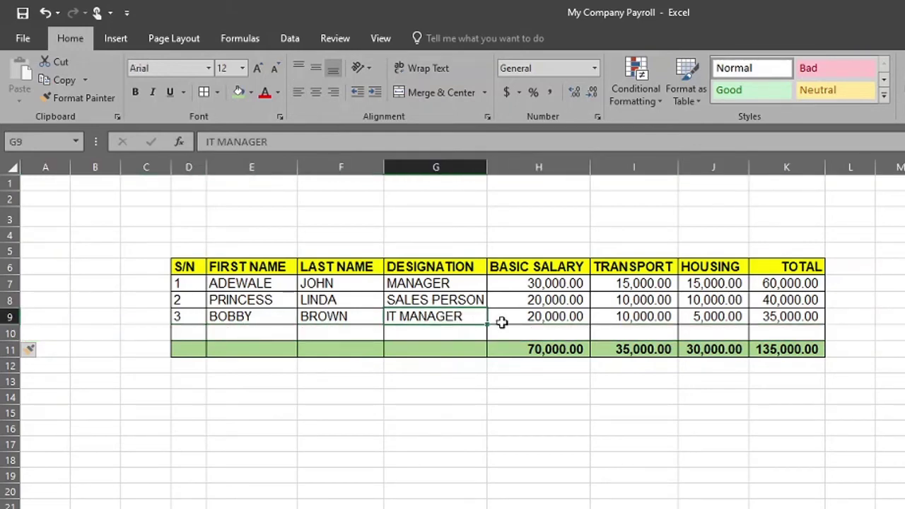
{"action": "left_click", "coordinate": [545, 336]}
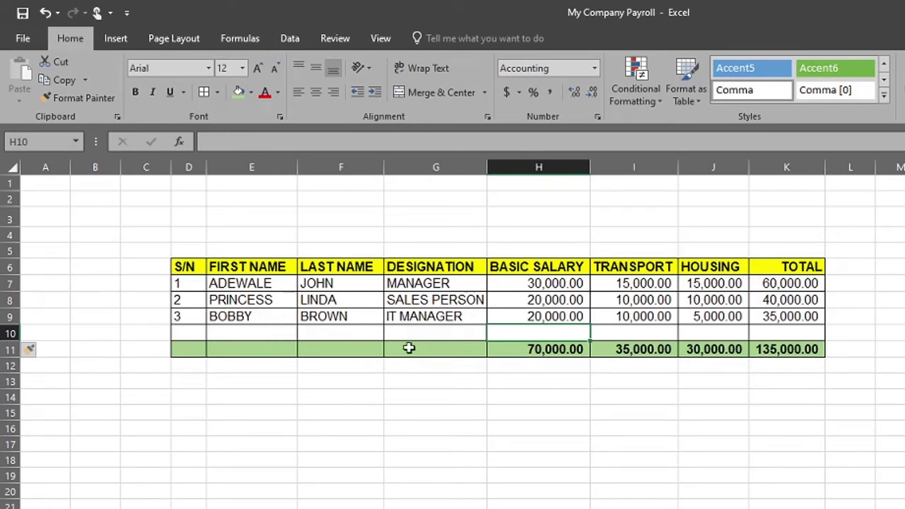
{"action": "left_click", "coordinate": [233, 328]}
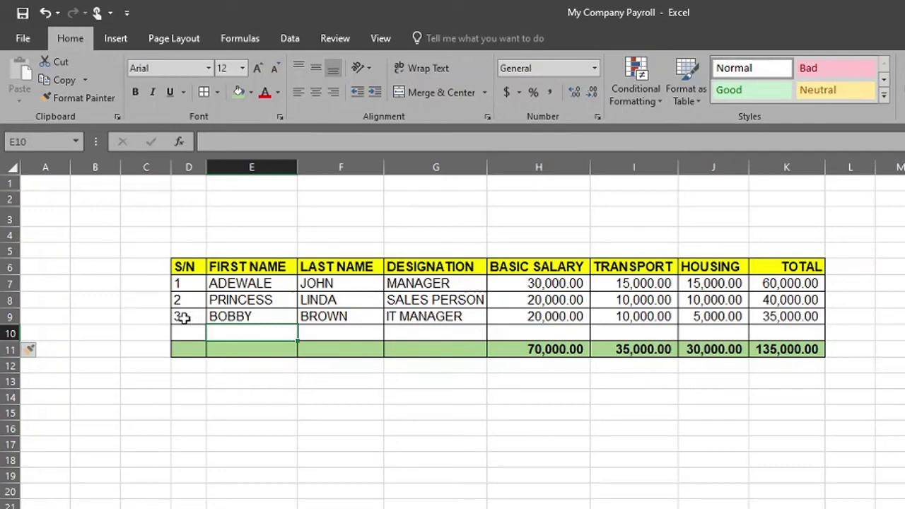
{"action": "left_click_drag", "start_coordinate": [183, 318], "coordinate": [689, 318]}
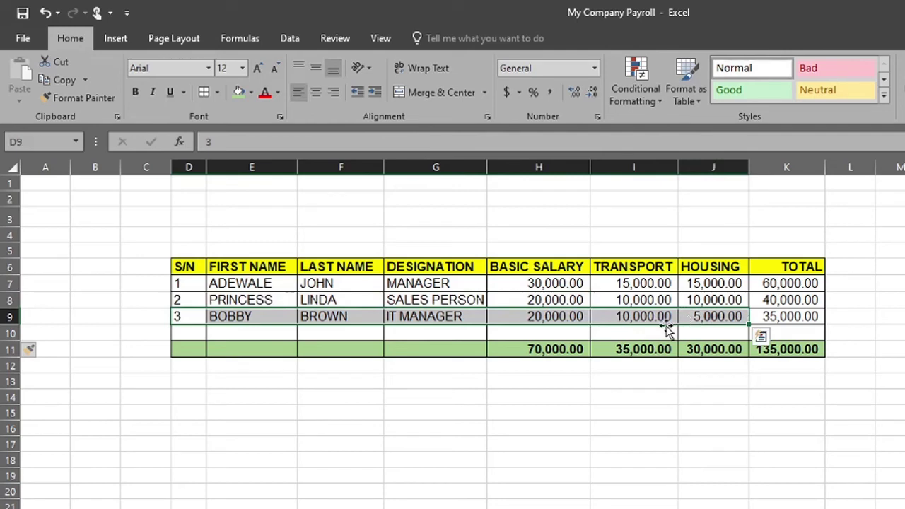
{"action": "left_click", "coordinate": [584, 330]}
{"action": "type", "text": "466"}
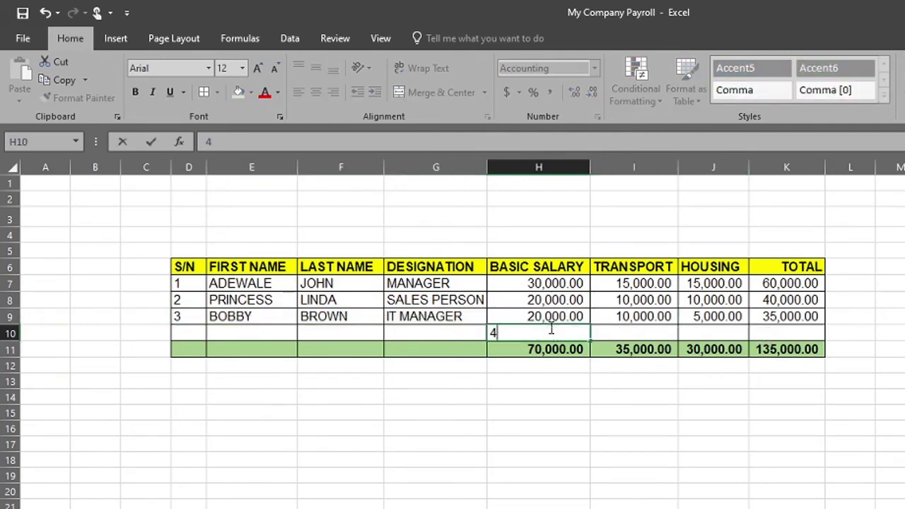
{"action": "key", "text": "BackSpace"}
{"action": "key", "text": "BackSpace"}
{"action": "key", "text": "BackSpace"}
{"action": "left_click_drag", "start_coordinate": [266, 304], "coordinate": [237, 319]}
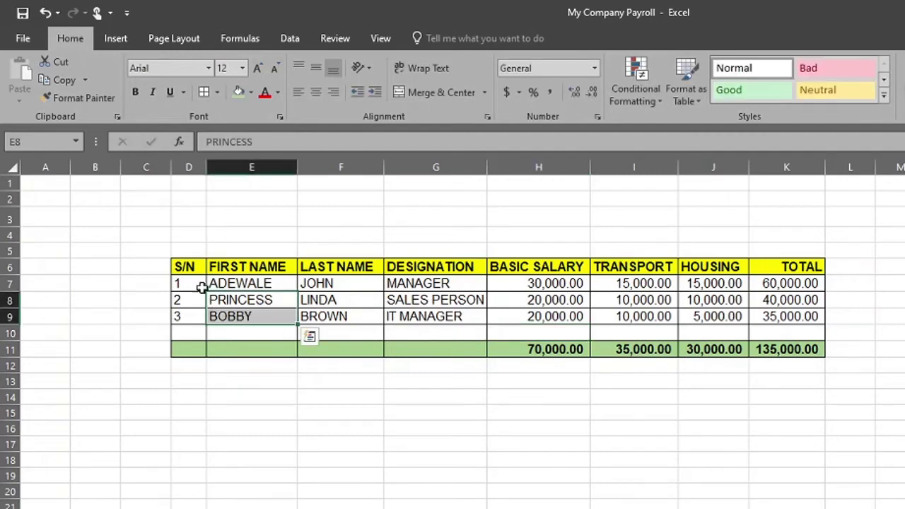
{"action": "left_click", "coordinate": [10, 317]}
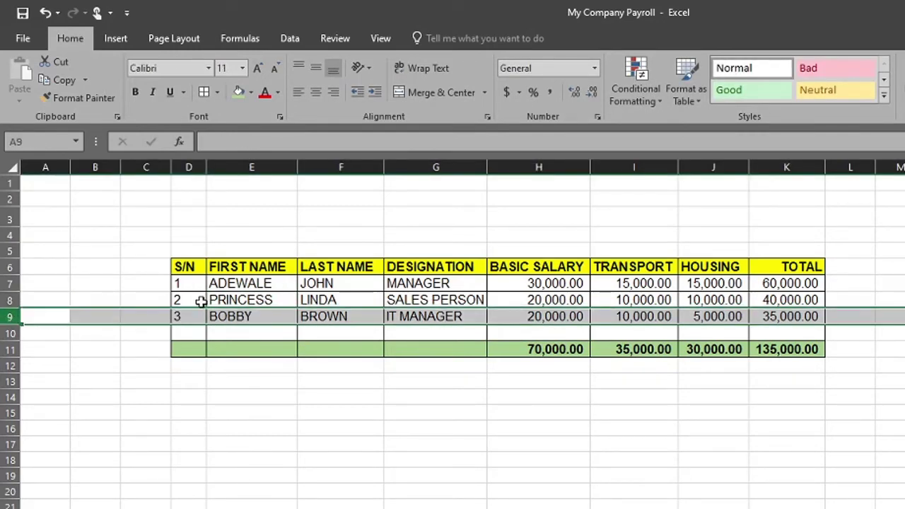
{"action": "left_click", "coordinate": [236, 345]}
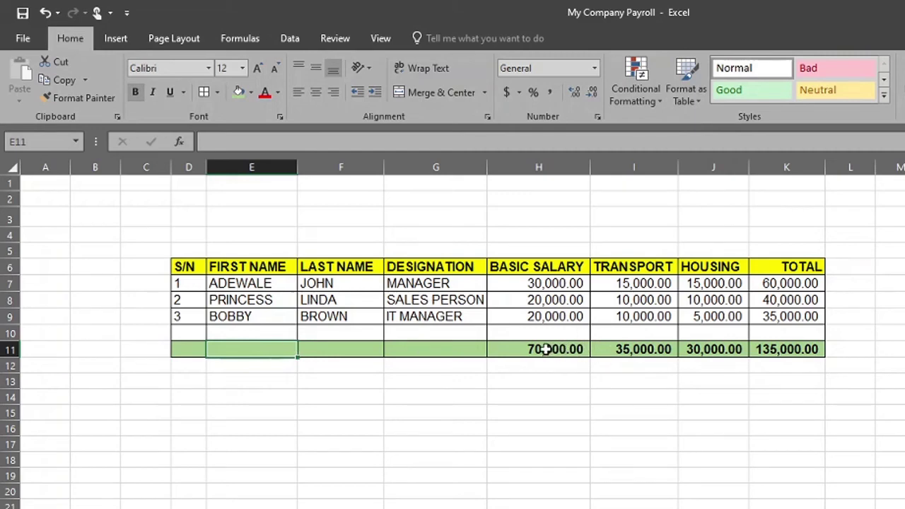
{"action": "left_click", "coordinate": [8, 317]}
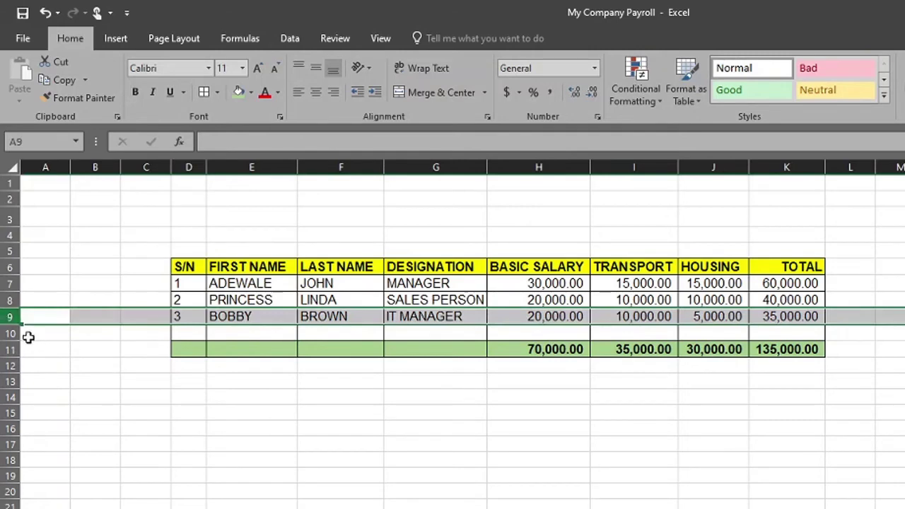
{"action": "left_click", "coordinate": [9, 333]}
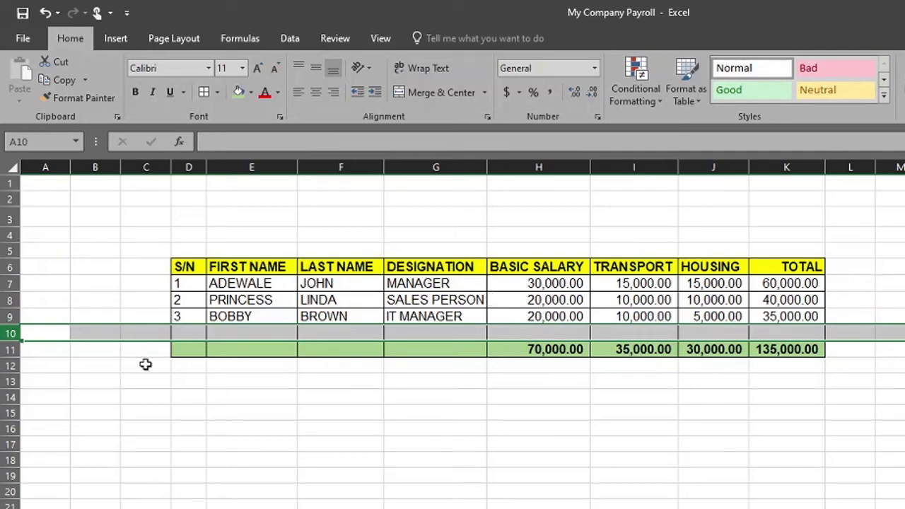
Step: Insert two more blank rows at row 10, moving the totals row to row 13
{"action": "right_click", "coordinate": [9, 333]}
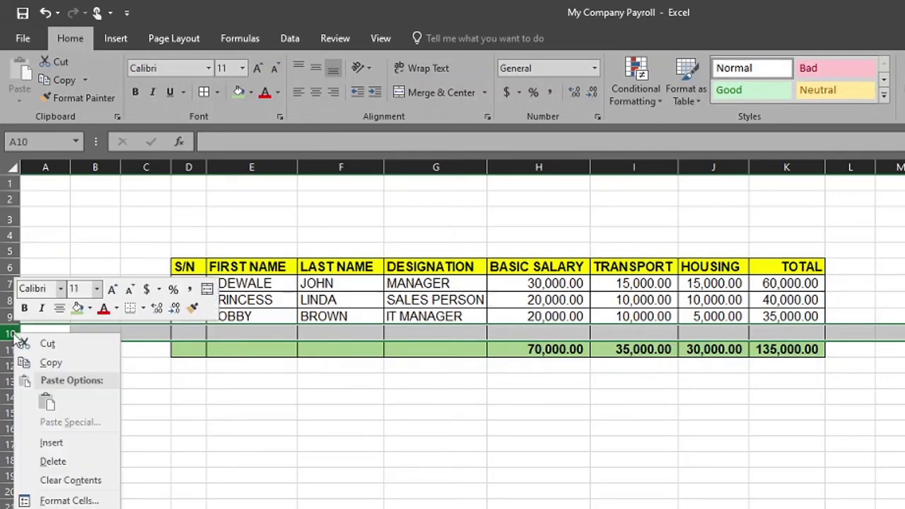
{"action": "left_click", "coordinate": [67, 443]}
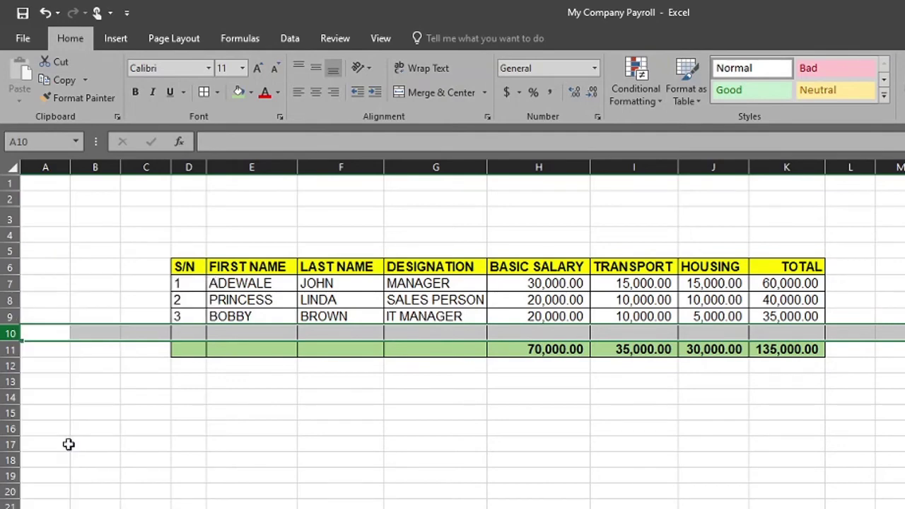
{"action": "right_click", "coordinate": [7, 333]}
{"action": "key", "text": "Escape"}
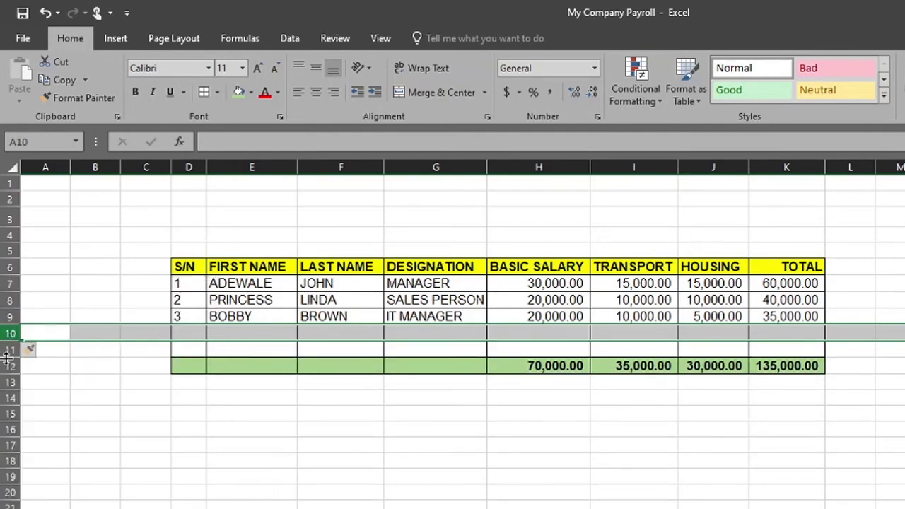
{"action": "right_click", "coordinate": [7, 333]}
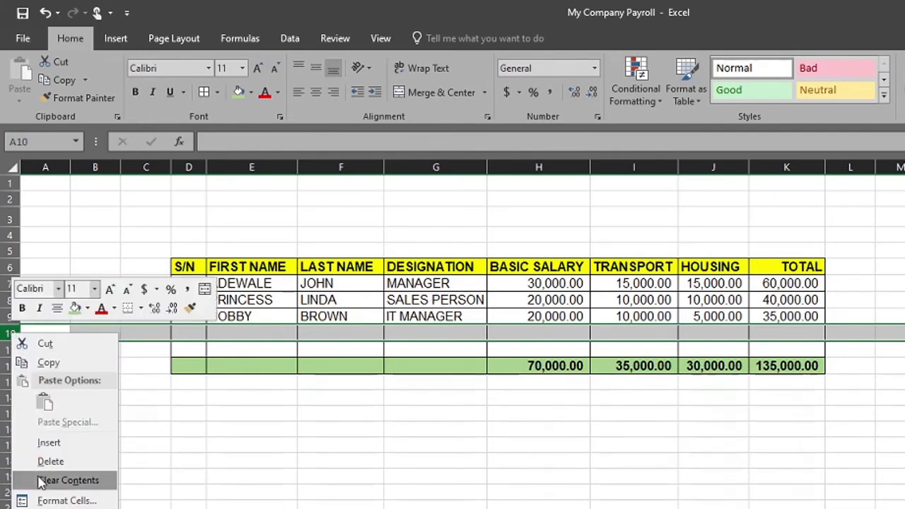
{"action": "left_click", "coordinate": [53, 445]}
{"action": "left_click", "coordinate": [353, 492]}
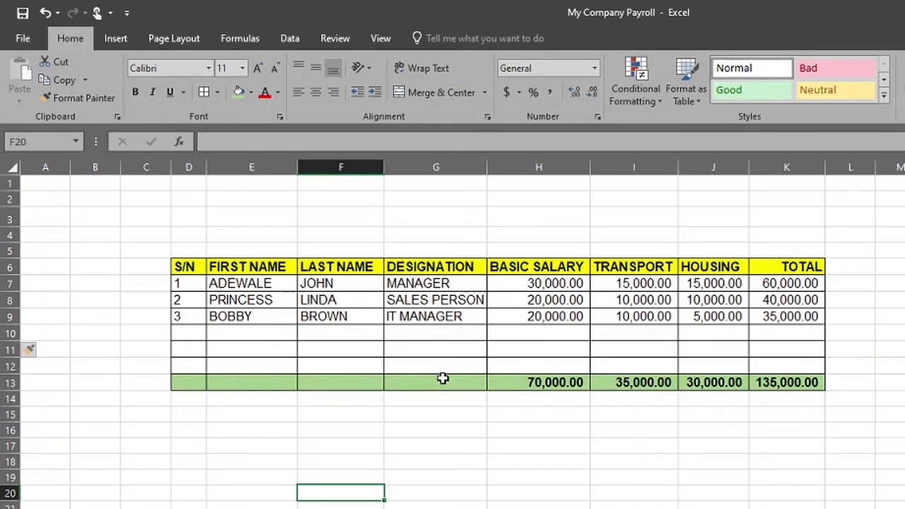
{"action": "left_click", "coordinate": [11, 333]}
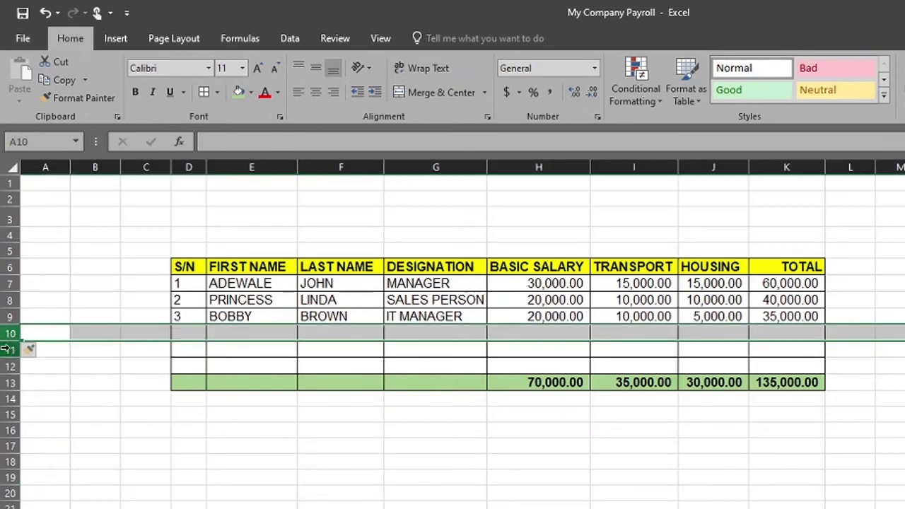
Step: Inspect the H13 basic salary total formula =SUM(H7:H9) without changing it
{"action": "left_click", "coordinate": [8, 349]}
{"action": "left_click", "coordinate": [7, 367]}
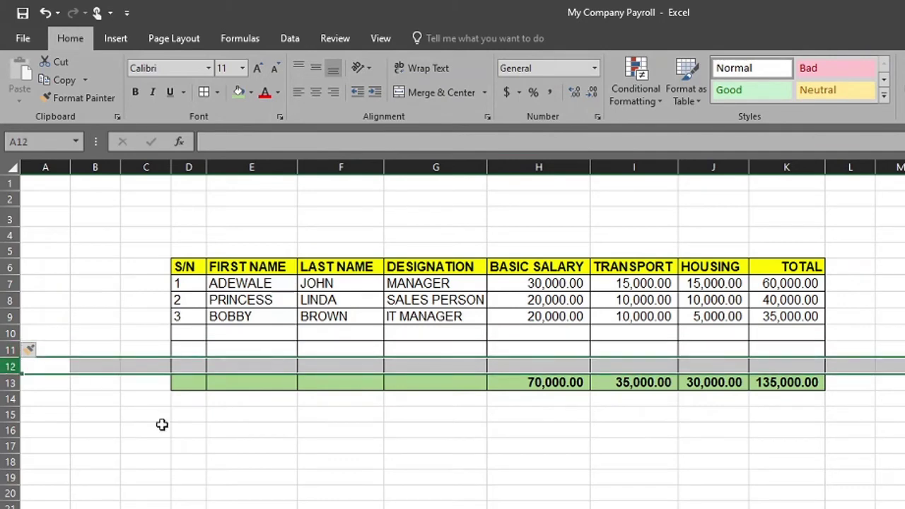
{"action": "left_click", "coordinate": [538, 333]}
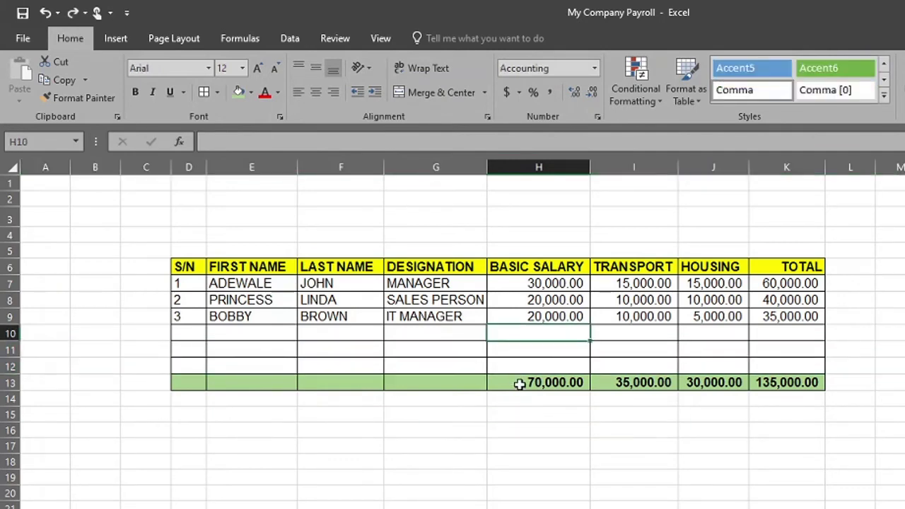
{"action": "left_click", "coordinate": [517, 381]}
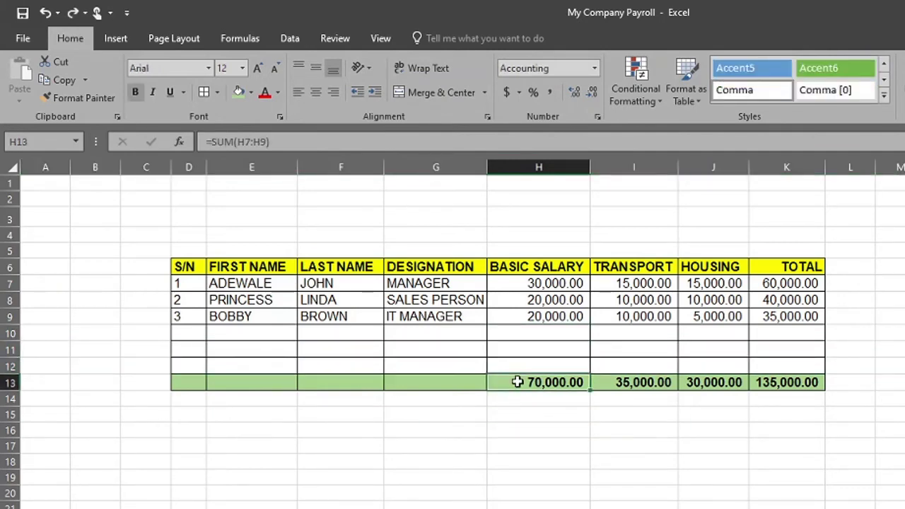
{"action": "left_click", "coordinate": [251, 136]}
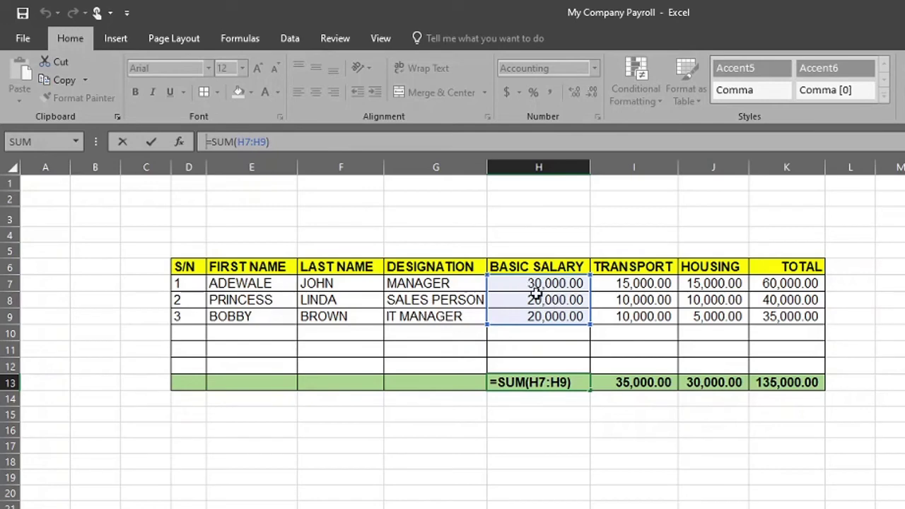
{"action": "key", "text": "Escape"}
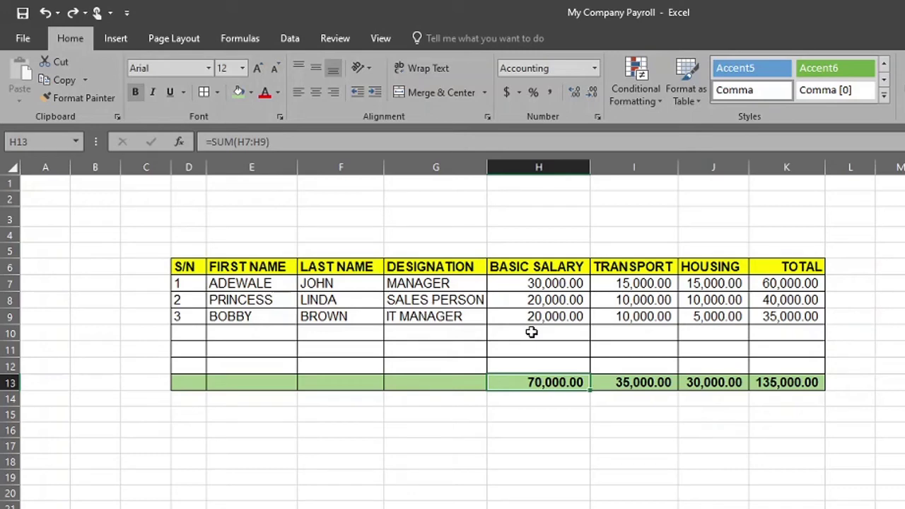
Step: Enter a basic salary of 10,000.00 in H10
{"action": "left_click", "coordinate": [530, 334]}
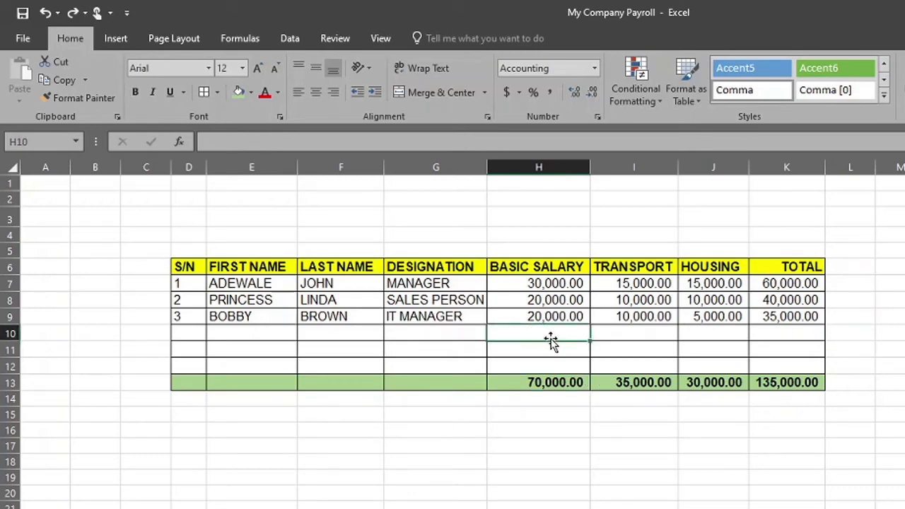
{"action": "type", "text": "5"}
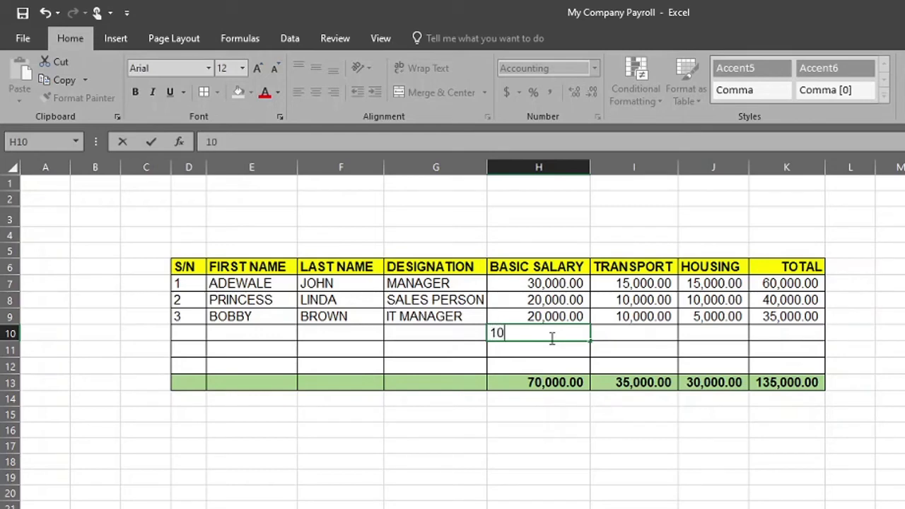
{"action": "key", "text": "Return"}
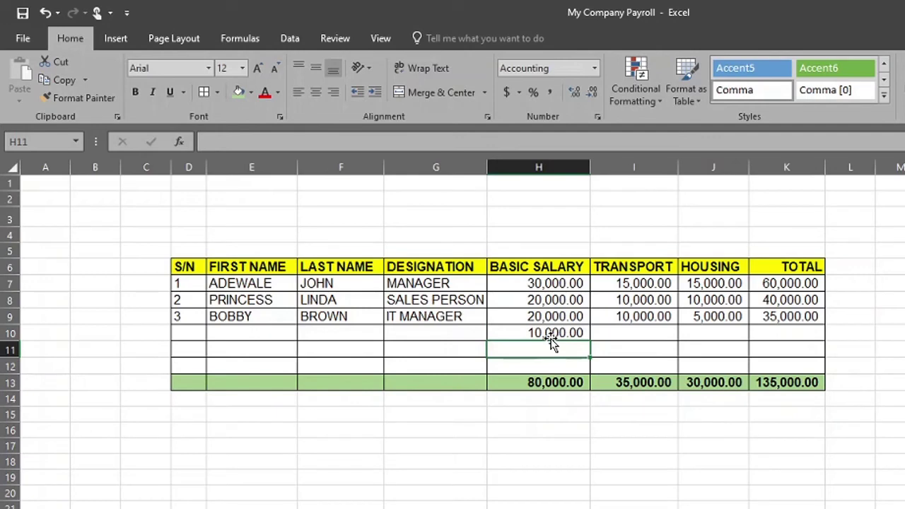
Step: Change the H13 total to =SUM(H7:H12) and clear the test salary from H10
{"action": "left_click", "coordinate": [541, 381]}
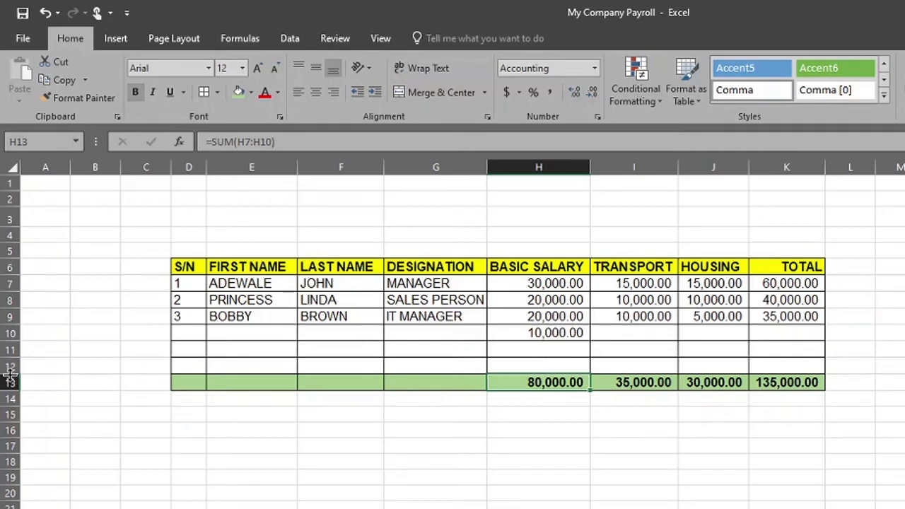
{"action": "left_click", "coordinate": [277, 143]}
{"action": "key", "text": "BackSpace"}
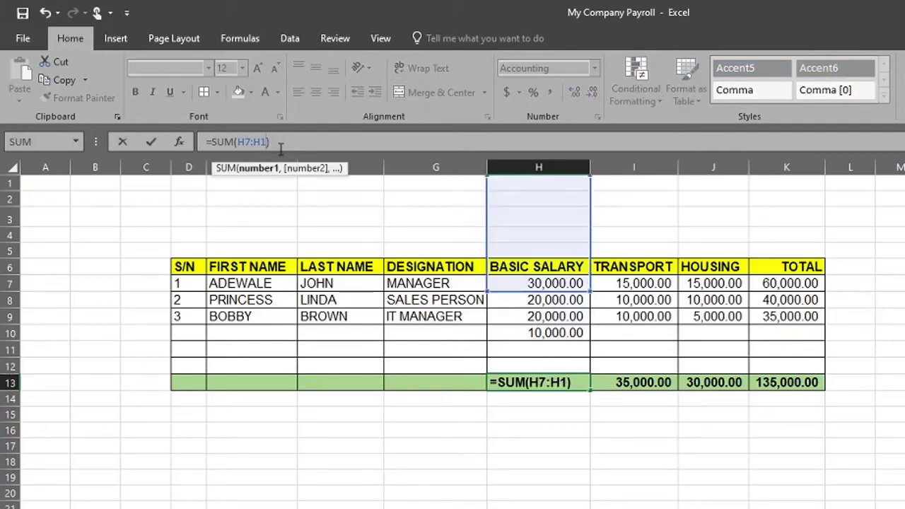
{"action": "type", "text": "2"}
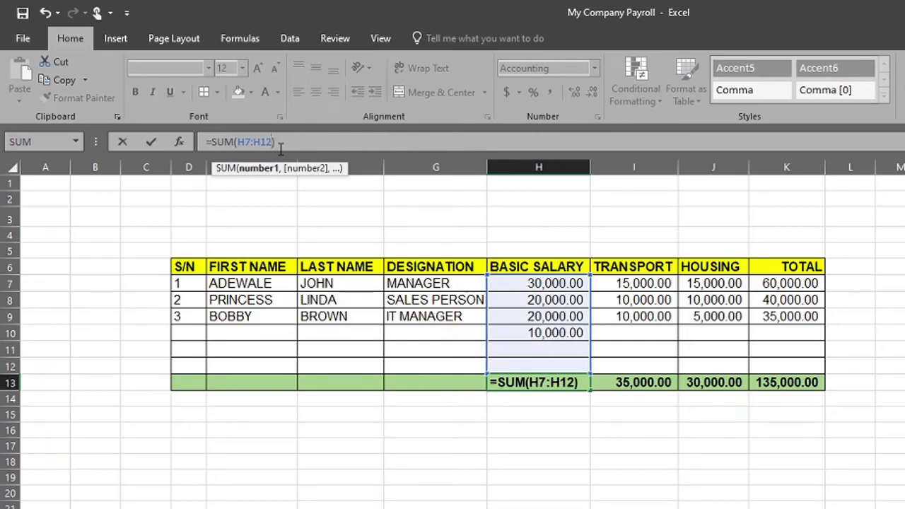
{"action": "key", "text": "Return"}
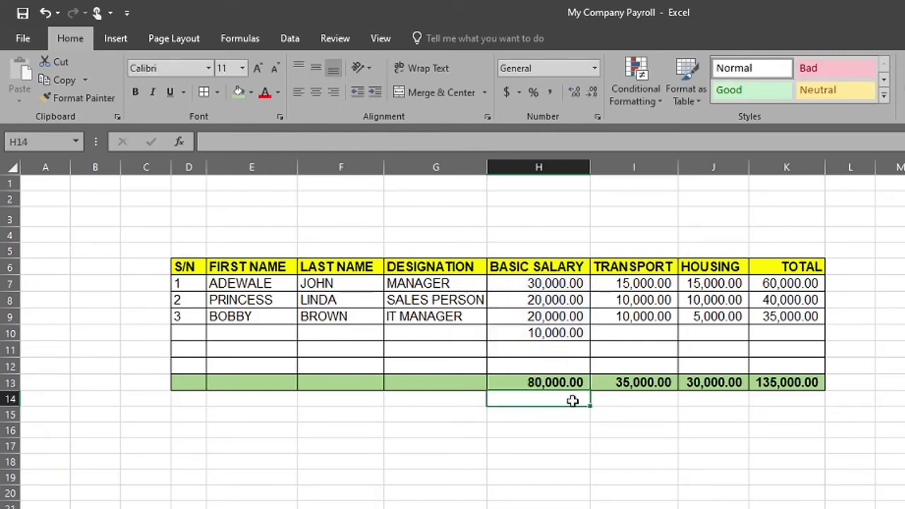
{"action": "left_click", "coordinate": [550, 332]}
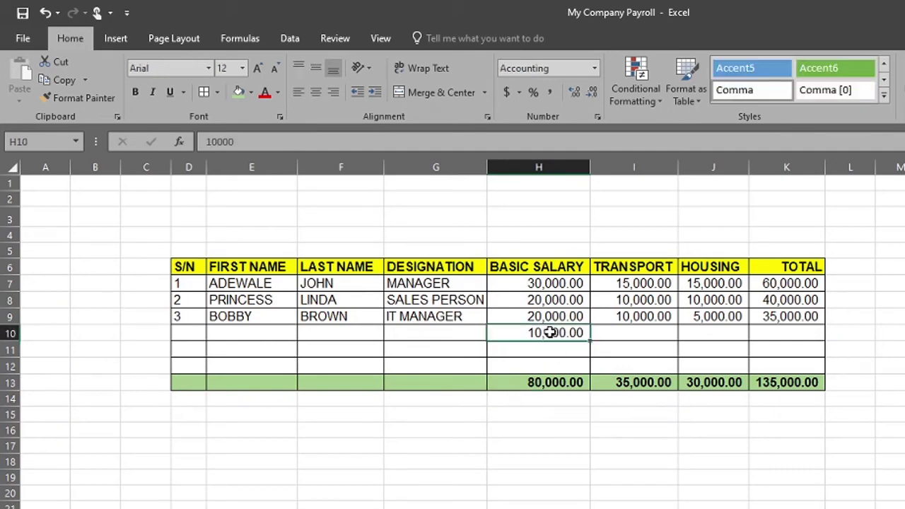
{"action": "key", "text": "Delete"}
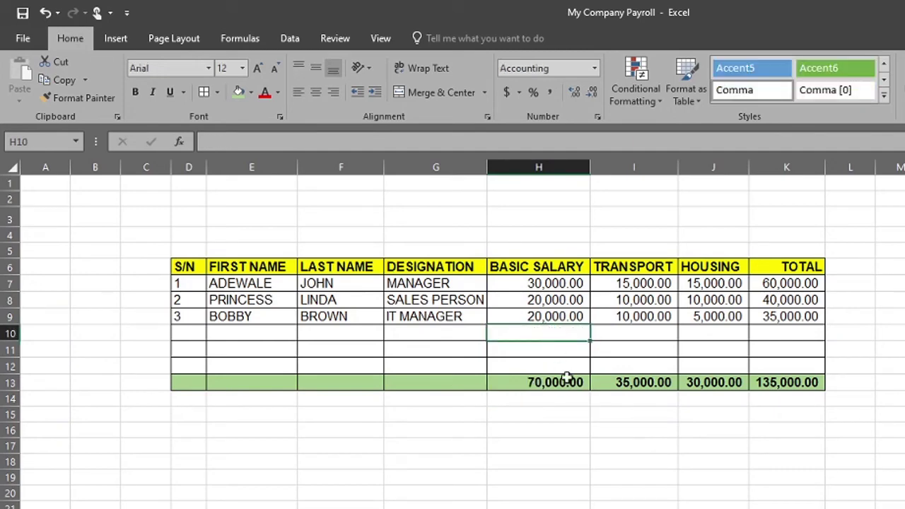
Step: Copy the H13 SUM formula into I13:K13 for the transport, housing and total columns
{"action": "left_click", "coordinate": [556, 382]}
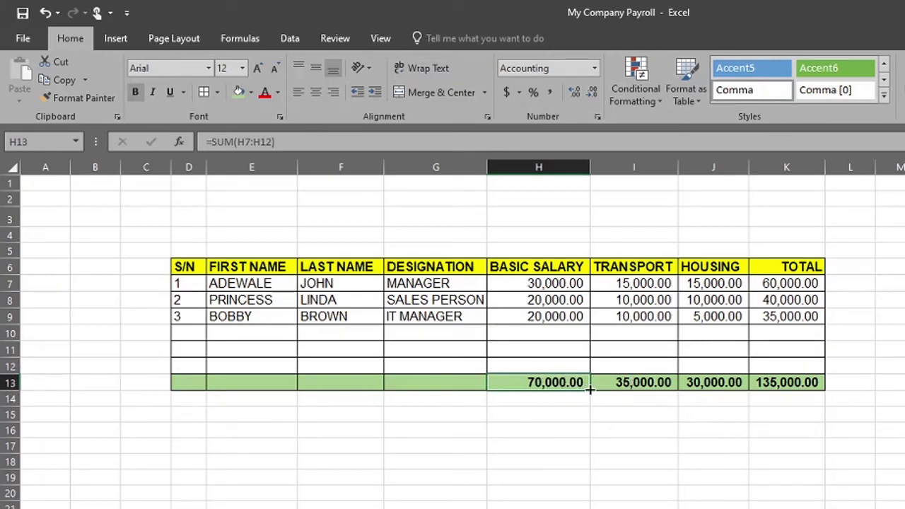
{"action": "key", "text": "ctrl+c"}
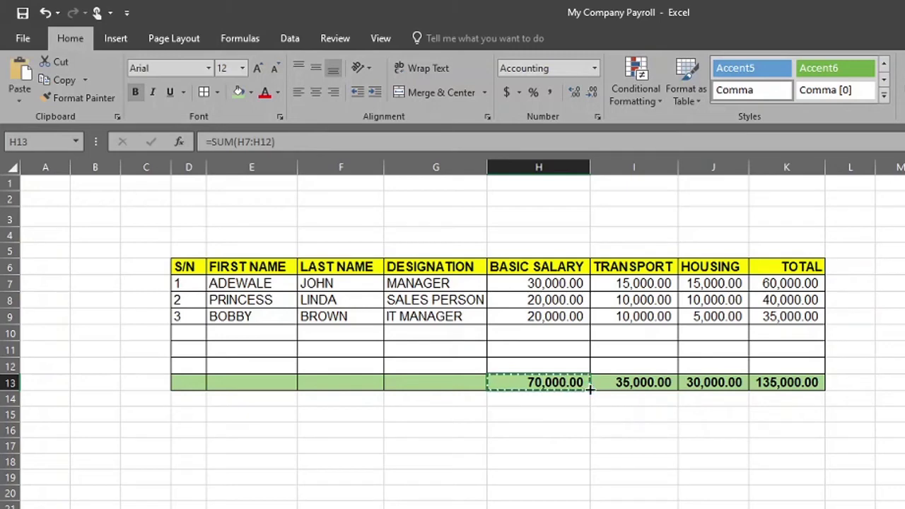
{"action": "left_click_drag", "start_coordinate": [609, 382], "coordinate": [778, 381]}
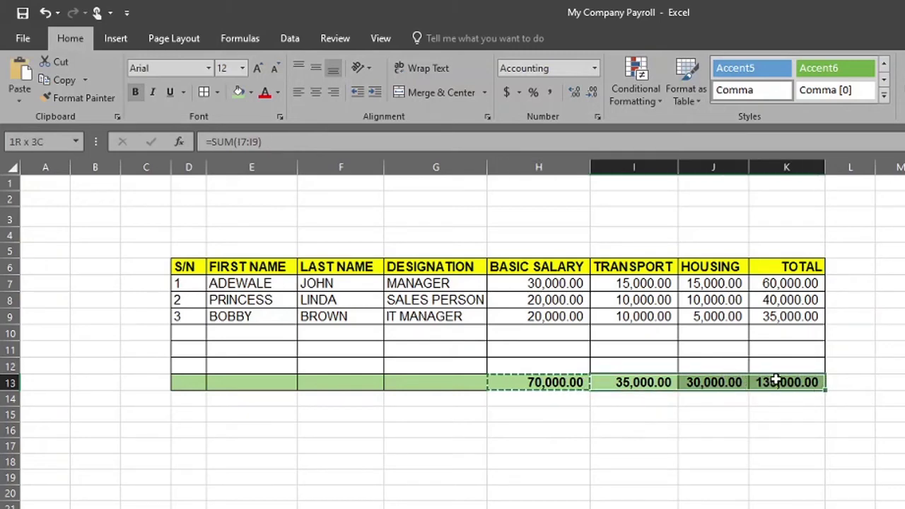
{"action": "key", "text": "ctrl+v"}
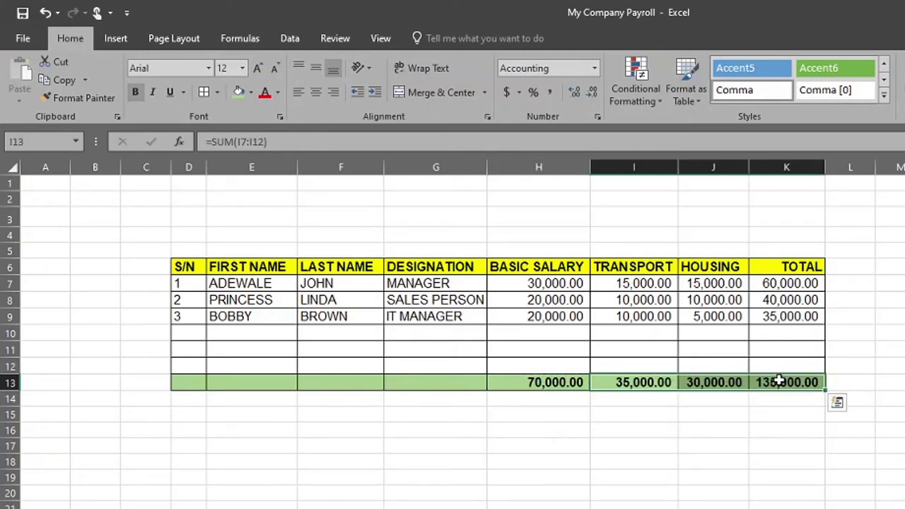
{"action": "left_click", "coordinate": [669, 413]}
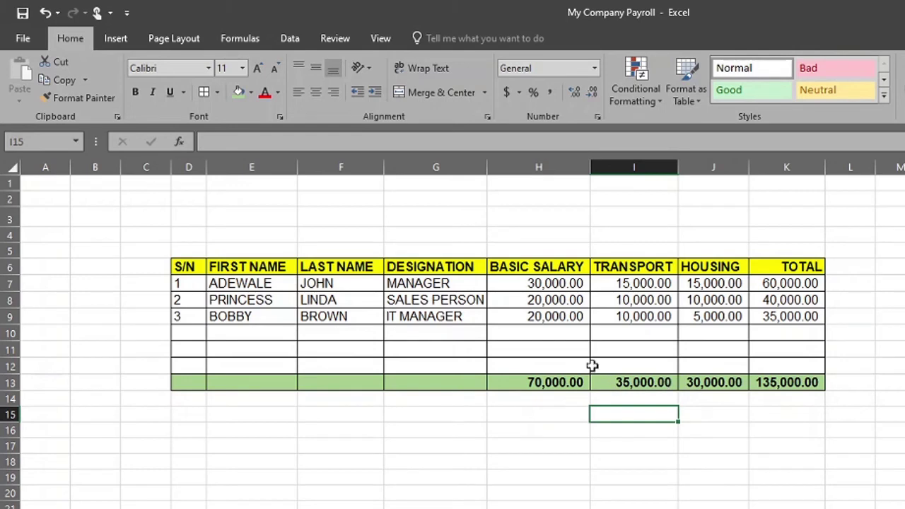
Step: Type serial numbers 4, 5 and 6 into D10:D12, then clear D8:D12 again
{"action": "left_click", "coordinate": [188, 330]}
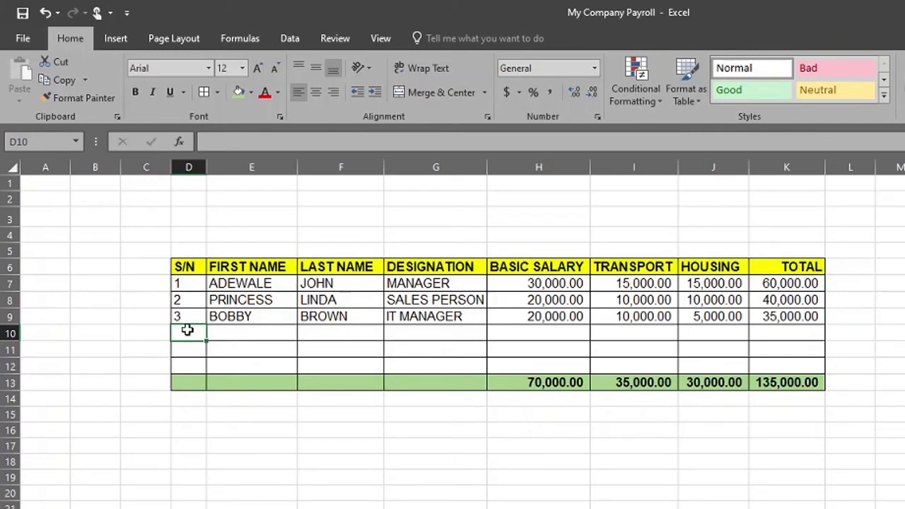
{"action": "type", "text": "4"}
{"action": "key", "text": "Return"}
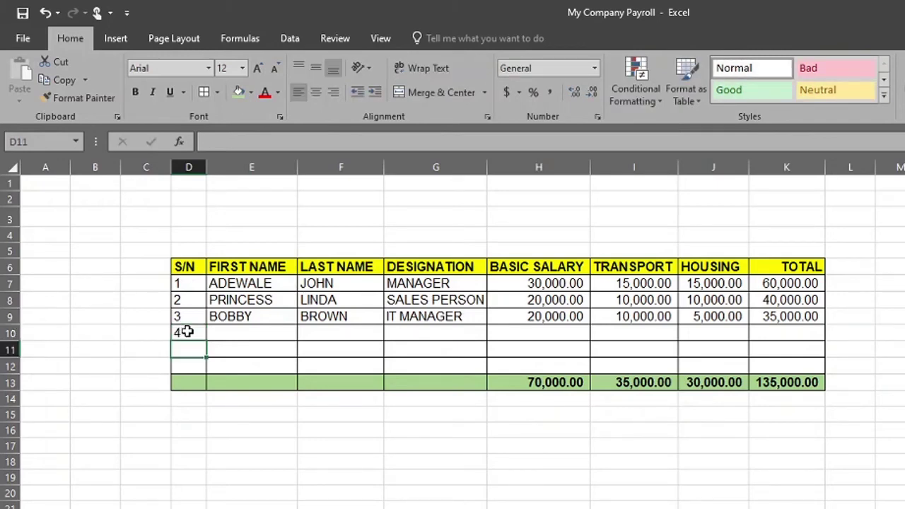
{"action": "type", "text": "5"}
{"action": "key", "text": "Return"}
{"action": "type", "text": "6"}
{"action": "key", "text": "Return"}
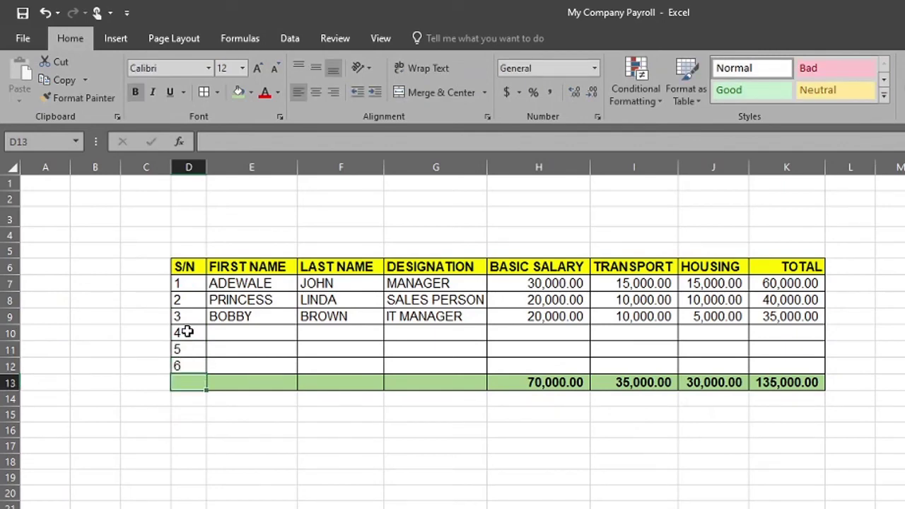
{"action": "left_click_drag", "start_coordinate": [182, 305], "coordinate": [184, 362]}
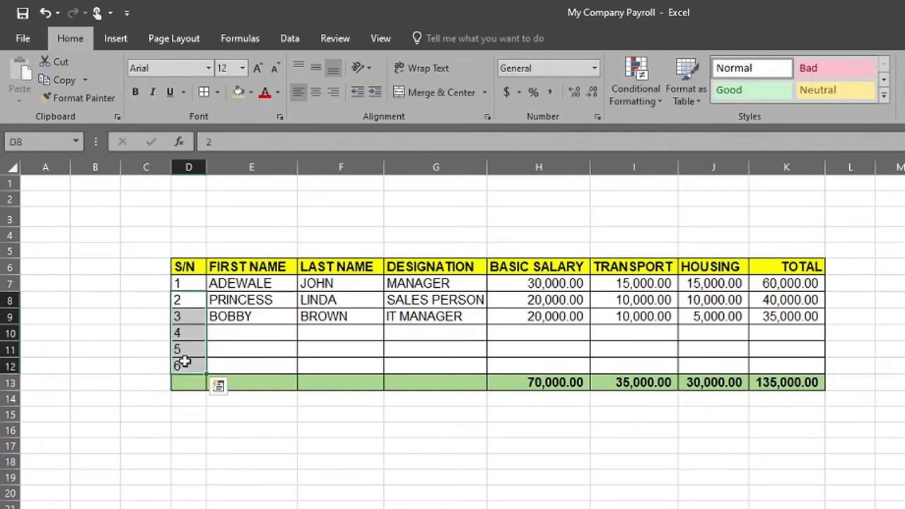
{"action": "key", "text": "Delete"}
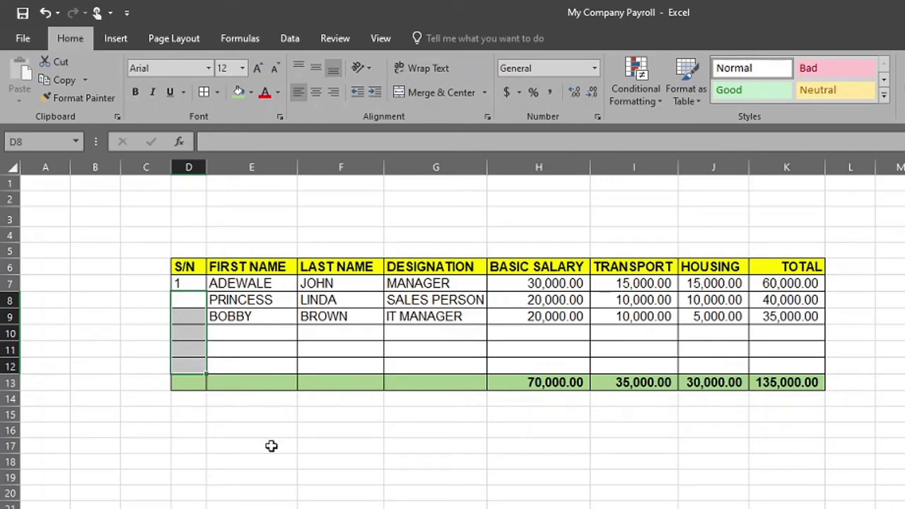
{"action": "left_click", "coordinate": [268, 492]}
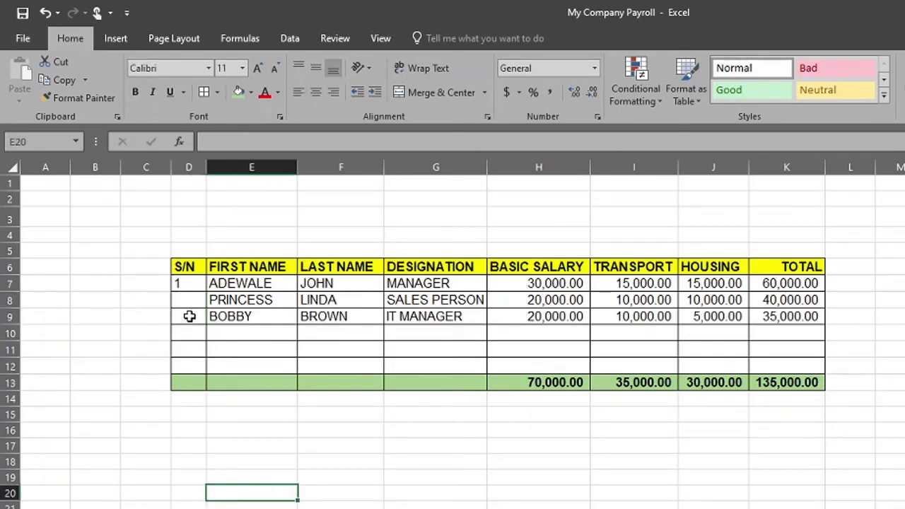
Step: Enter 2 in D8 and fill the 1, 2 pattern down the S/N column to 6
{"action": "left_click", "coordinate": [187, 285]}
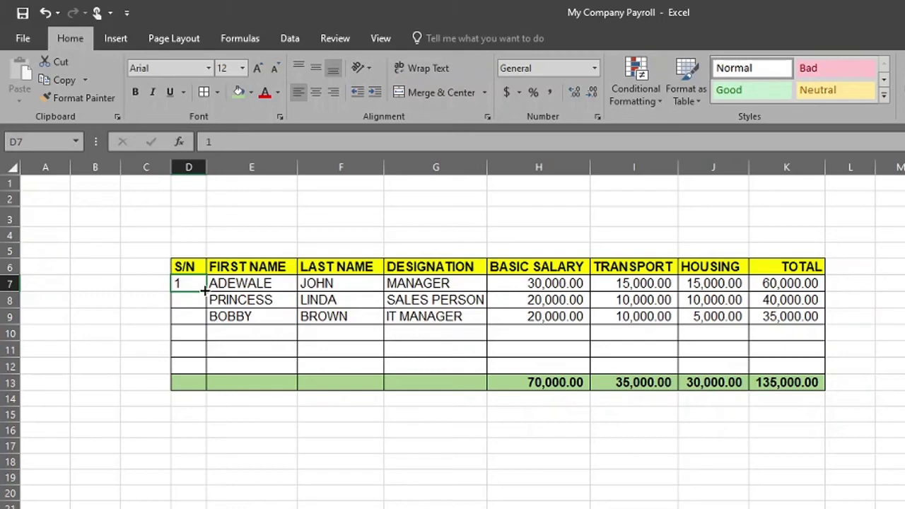
{"action": "key", "text": "Down"}
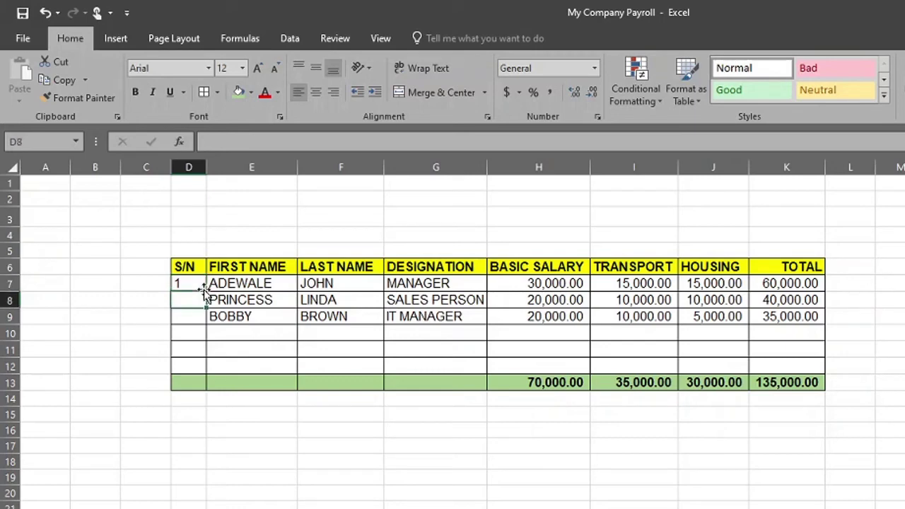
{"action": "type", "text": "2"}
{"action": "key", "text": "Return"}
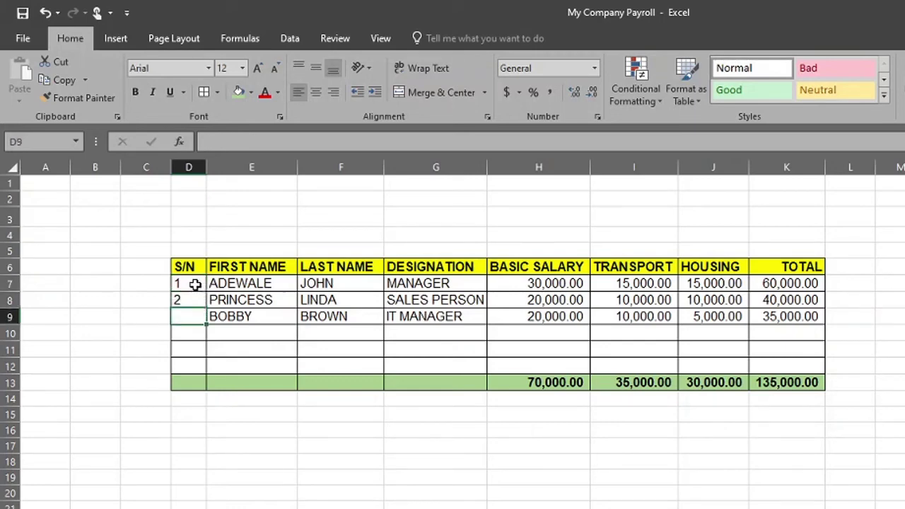
{"action": "left_click_drag", "start_coordinate": [195, 285], "coordinate": [192, 297]}
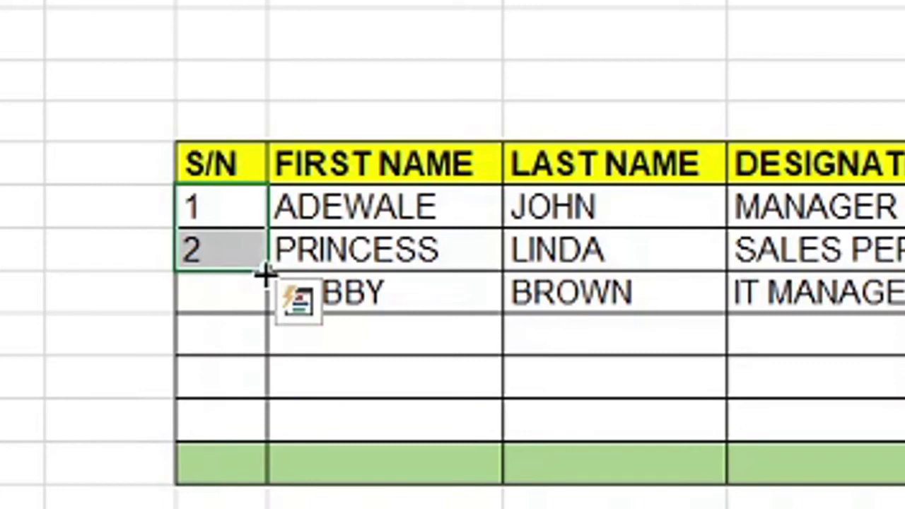
{"action": "left_click_drag", "start_coordinate": [265, 275], "coordinate": [265, 425]}
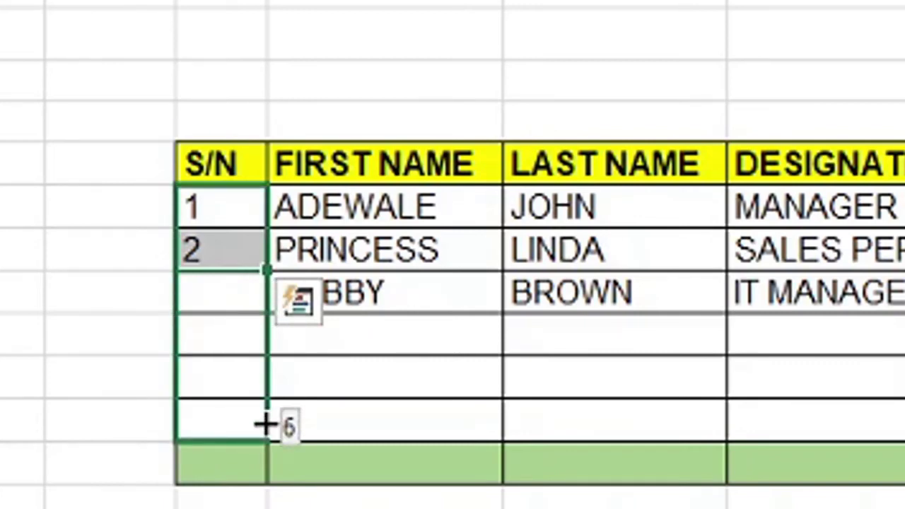
{"action": "mouse_move", "coordinate": [264, 424]}
{"action": "left_mouse_down"}
{"action": "mouse_move", "coordinate": [261, 382]}
{"action": "mouse_move", "coordinate": [259, 426]}
{"action": "left_mouse_up"}
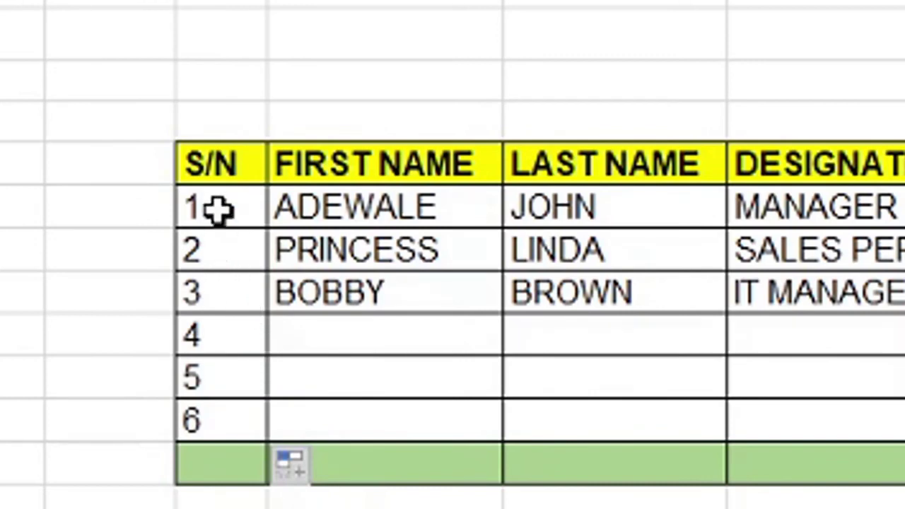
{"action": "left_click_drag", "start_coordinate": [218, 209], "coordinate": [221, 256]}
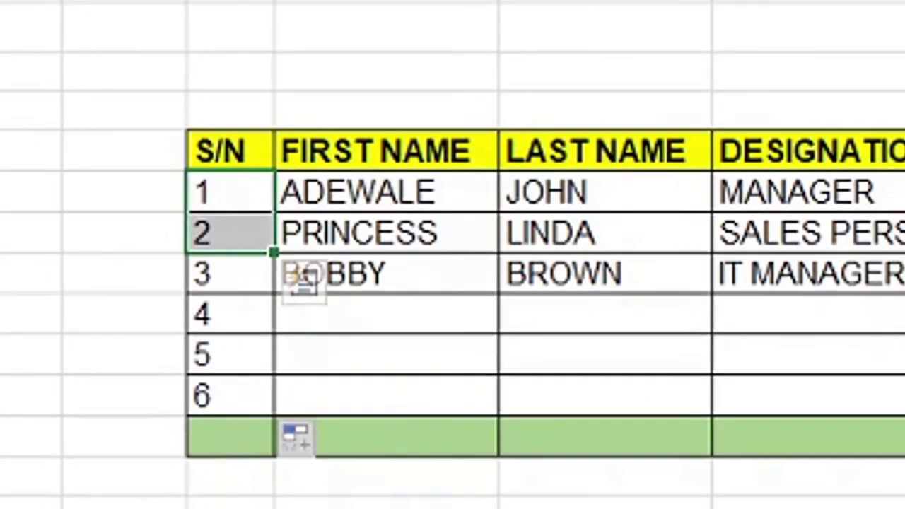
{"action": "left_click", "coordinate": [394, 383]}
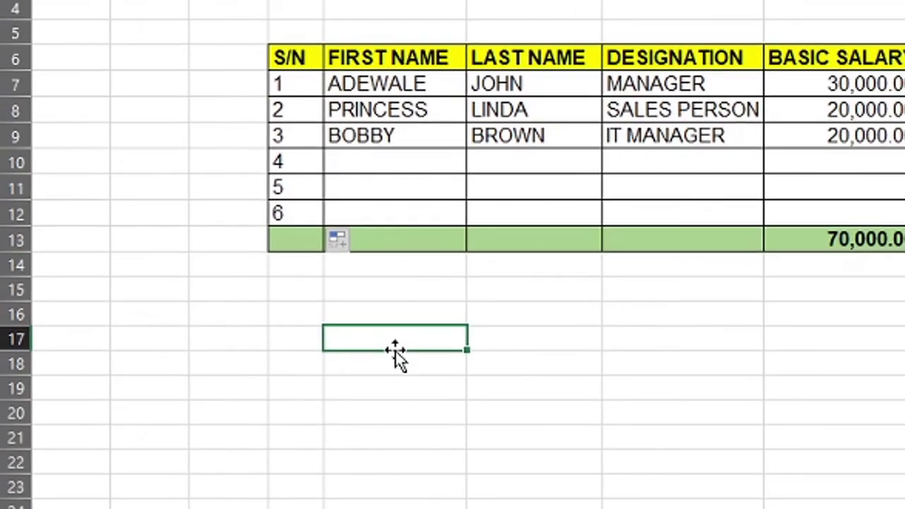
{"action": "type", "text": "1"}
{"action": "key", "text": "Return"}
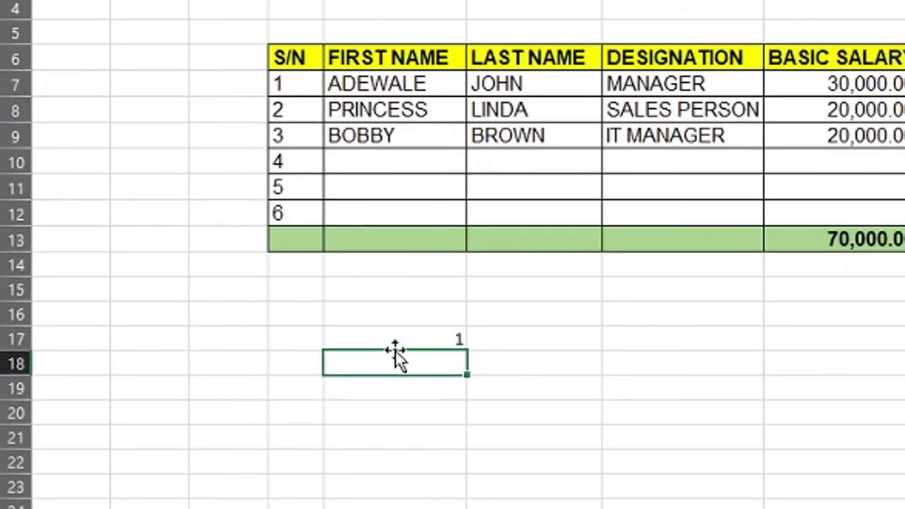
{"action": "type", "text": "E"}
{"action": "key", "text": "Return"}
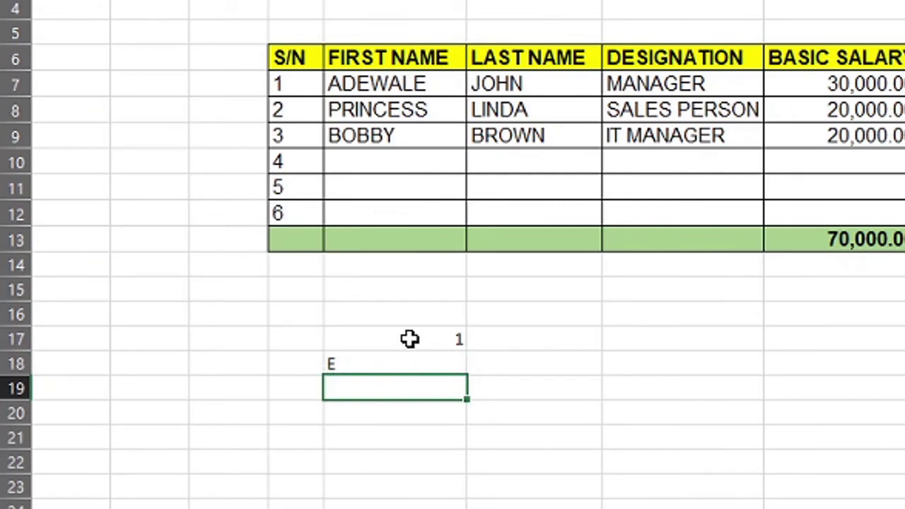
{"action": "left_click_drag", "start_coordinate": [408, 340], "coordinate": [408, 360]}
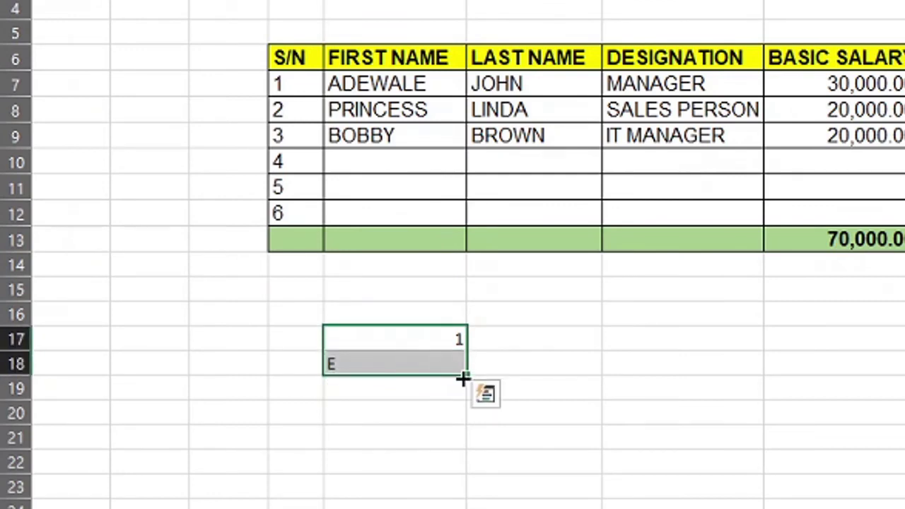
{"action": "left_click_drag", "start_coordinate": [464, 375], "coordinate": [464, 472]}
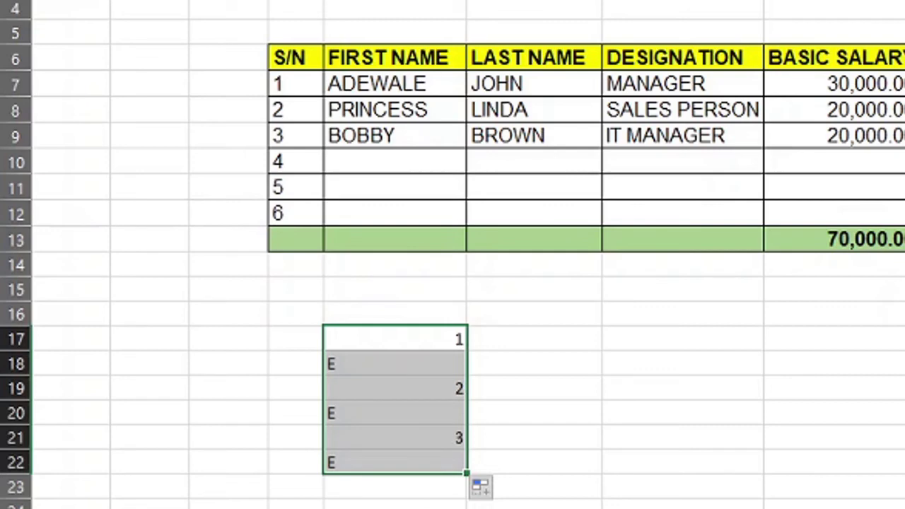
{"action": "key", "text": "ctrl+z"}
{"action": "left_click", "coordinate": [382, 437]}
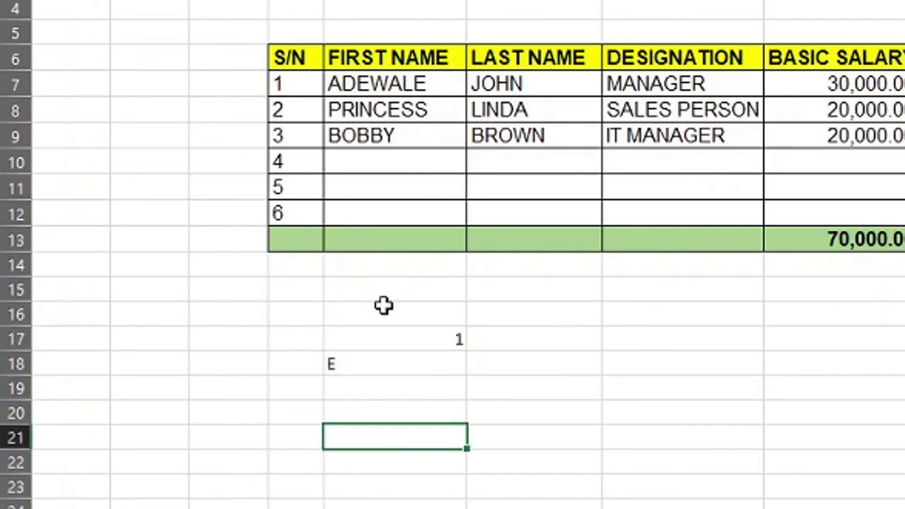
{"action": "left_click", "coordinate": [358, 372]}
{"action": "key", "text": "Delete"}
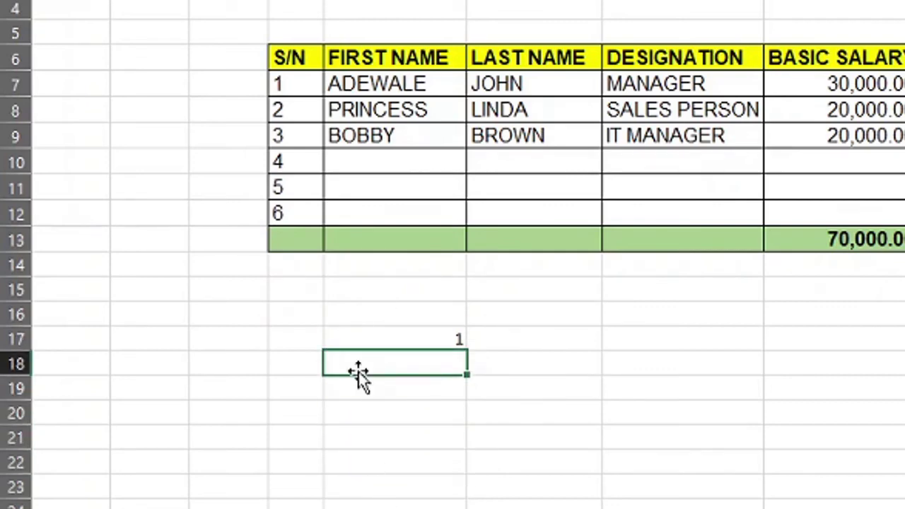
{"action": "left_click", "coordinate": [438, 338]}
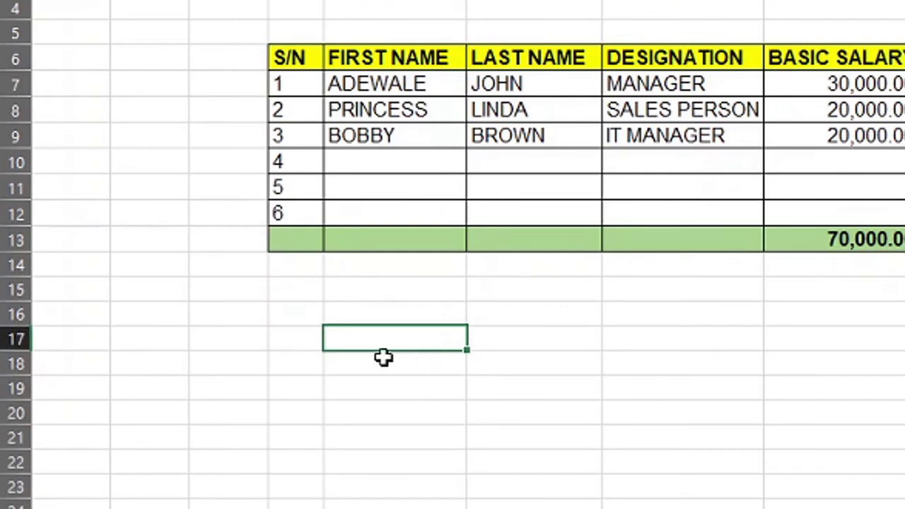
Step: Enter JAN and FEB below the table, autofill the month series, then undo it
{"action": "left_click", "coordinate": [292, 340]}
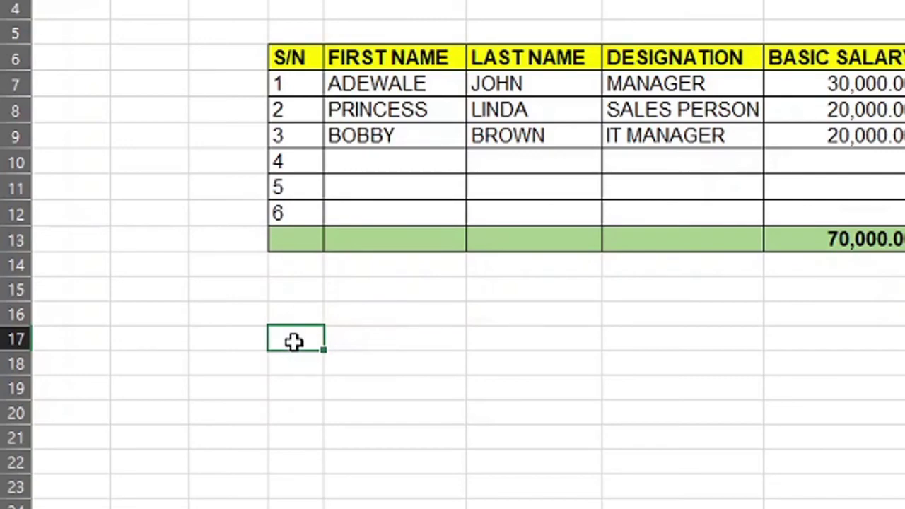
{"action": "type", "text": "JAN"}
{"action": "key", "text": "Return"}
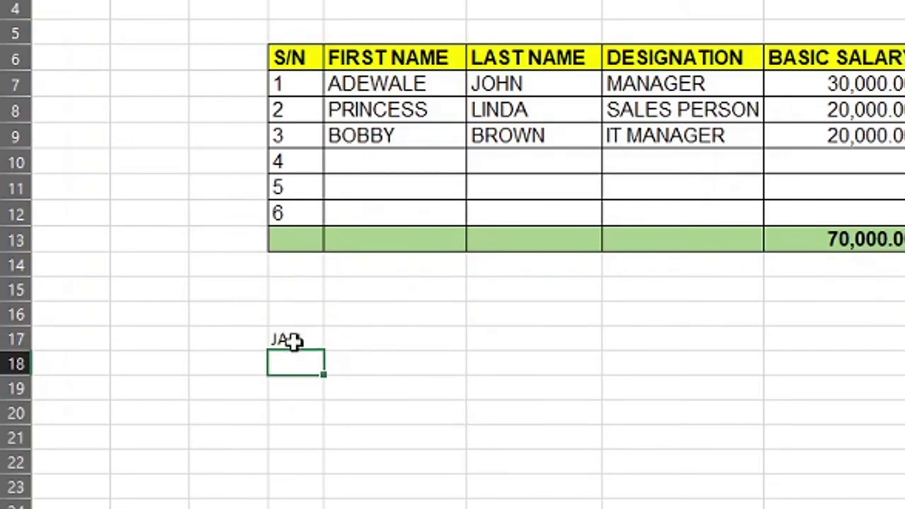
{"action": "type", "text": "FEB"}
{"action": "key", "text": "Return"}
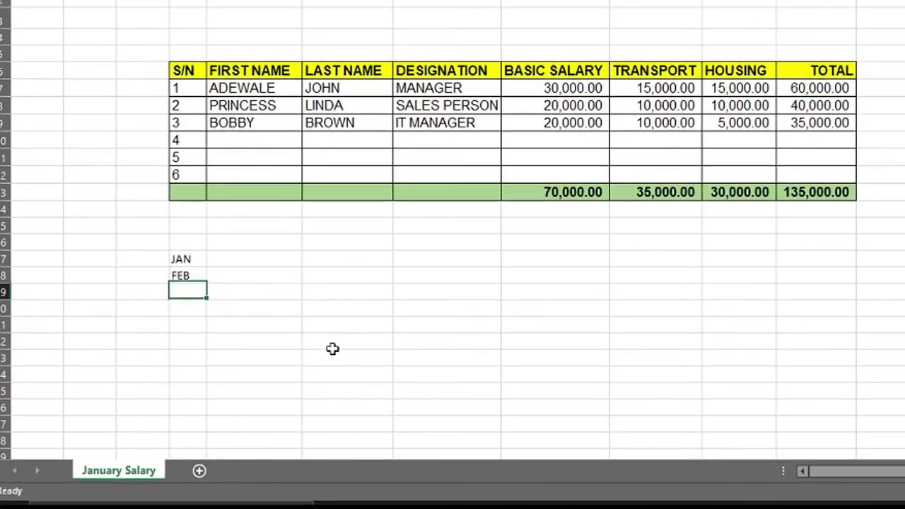
{"action": "left_click_drag", "start_coordinate": [186, 257], "coordinate": [204, 442]}
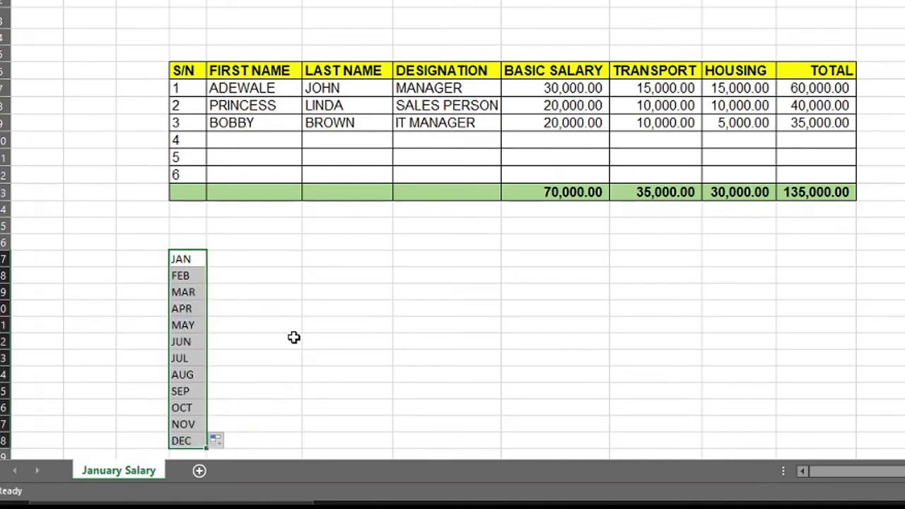
{"action": "key", "text": "ctrl+z"}
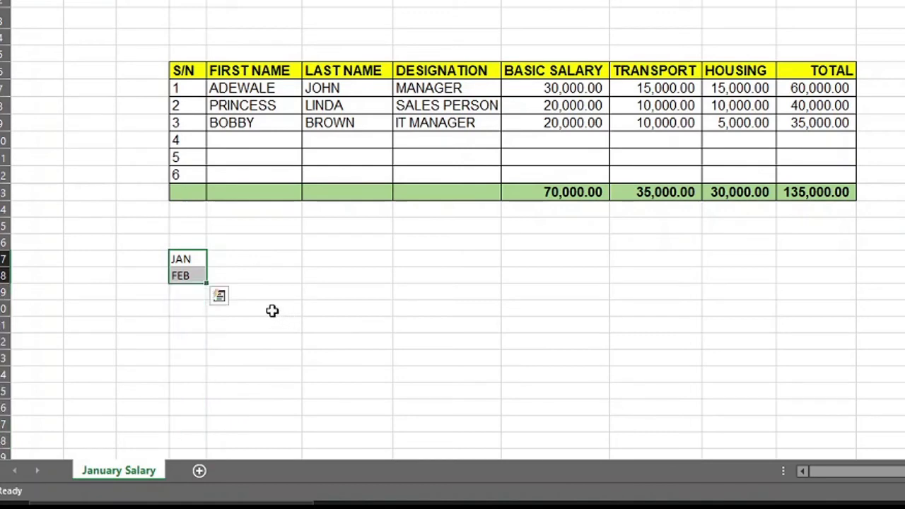
{"action": "key", "text": "ctrl+z"}
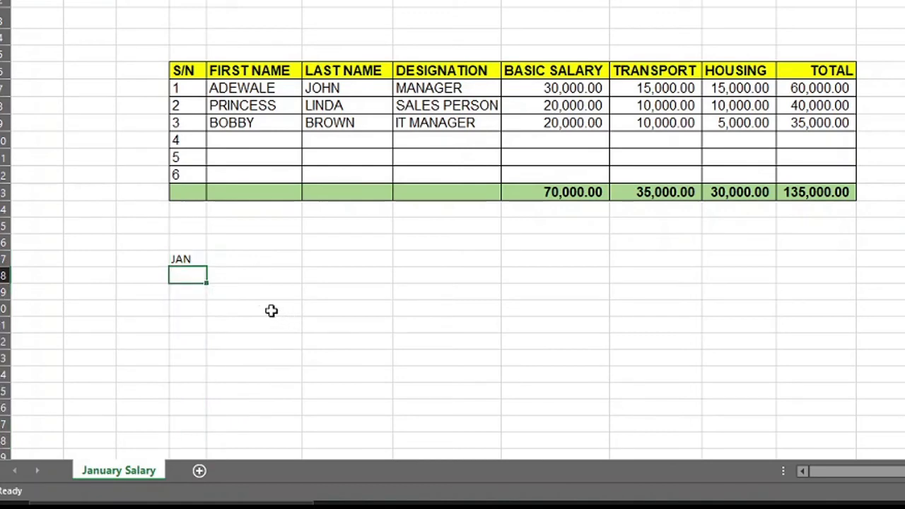
Step: Retype the months as JANUARY and FEBRUARY in D17:D18, fill to DECEMBER, then undo the fill
{"action": "left_click", "coordinate": [189, 259]}
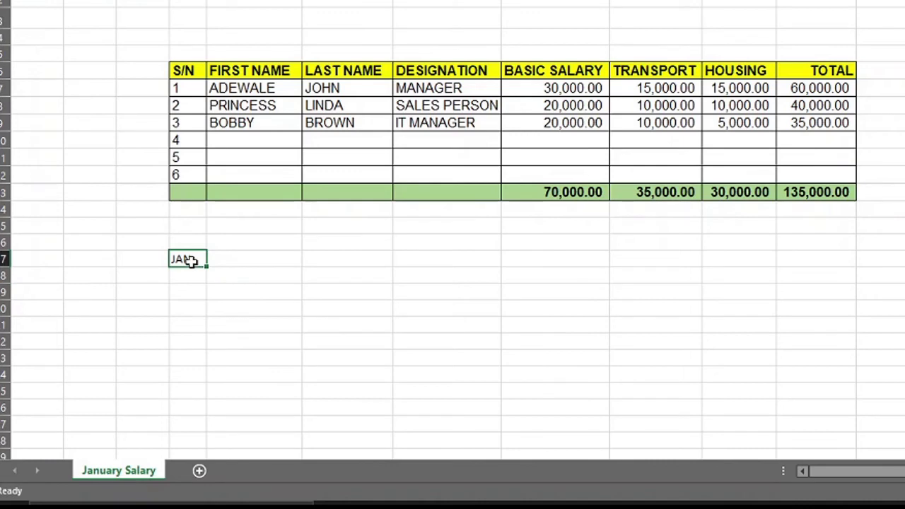
{"action": "type", "text": "JNUA"}
{"action": "key", "text": "BackSpace"}
{"action": "key", "text": "BackSpace"}
{"action": "key", "text": "BackSpace"}
{"action": "type", "text": "ANUARY"}
{"action": "key", "text": "Return"}
{"action": "type", "text": "FEB"}
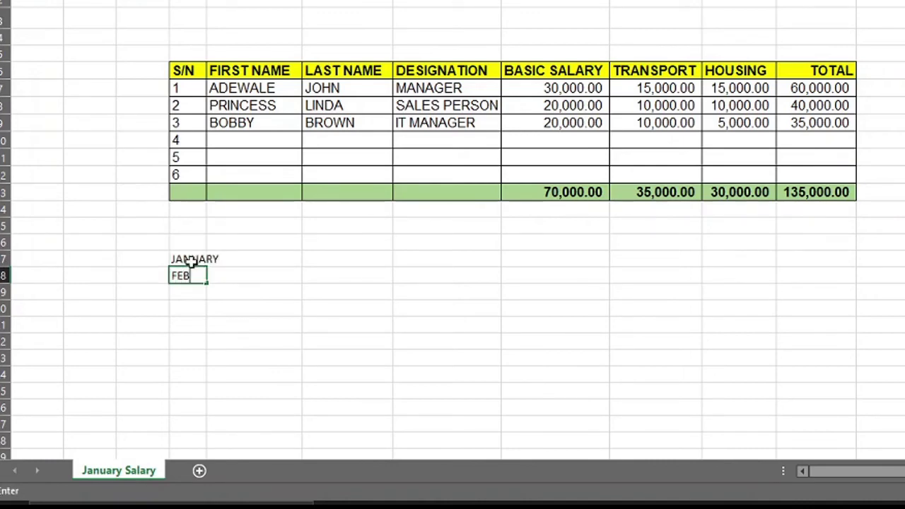
{"action": "type", "text": "RUARY"}
{"action": "key", "text": "Return"}
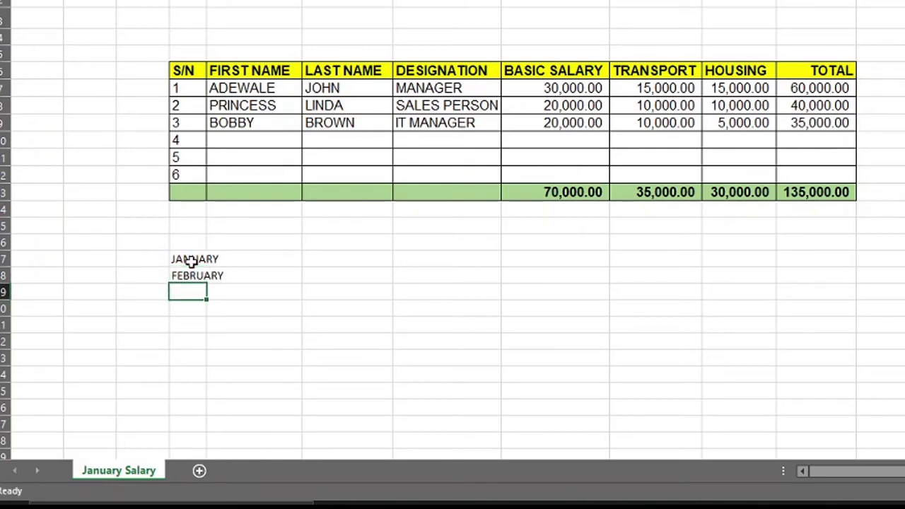
{"action": "left_click_drag", "start_coordinate": [191, 260], "coordinate": [210, 444]}
{"action": "left_click", "coordinate": [329, 367]}
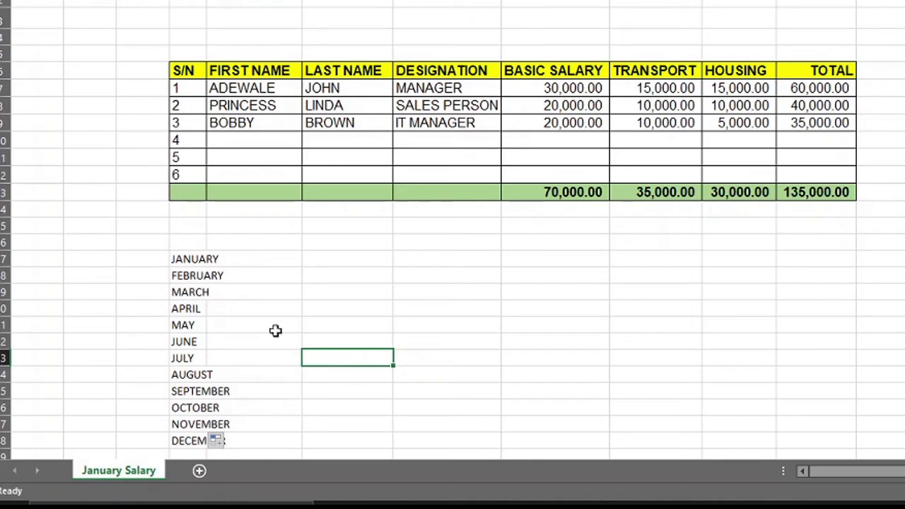
{"action": "key", "text": "ctrl+z"}
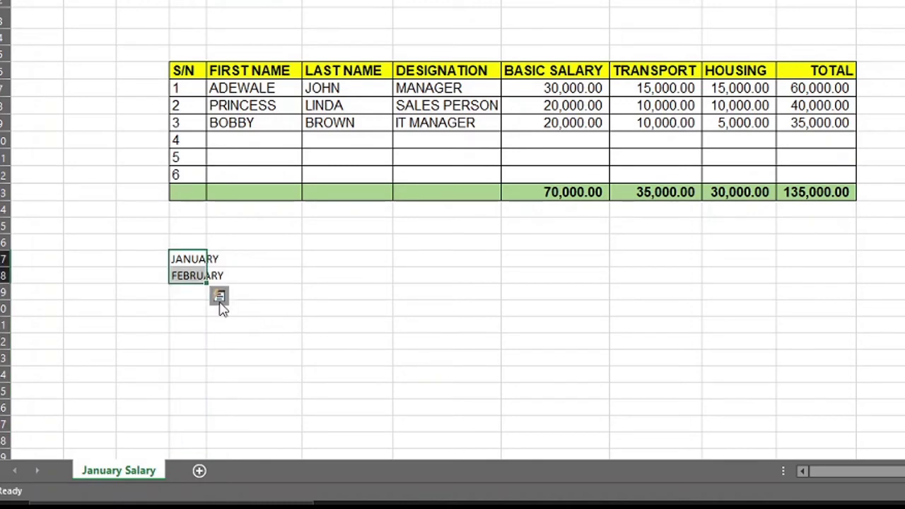
Step: Create a trial 1, 3, 5… odd-number series down to 19 below the table, then delete it
{"action": "key", "text": "ctrl+z"}
{"action": "key", "text": "ctrl+z"}
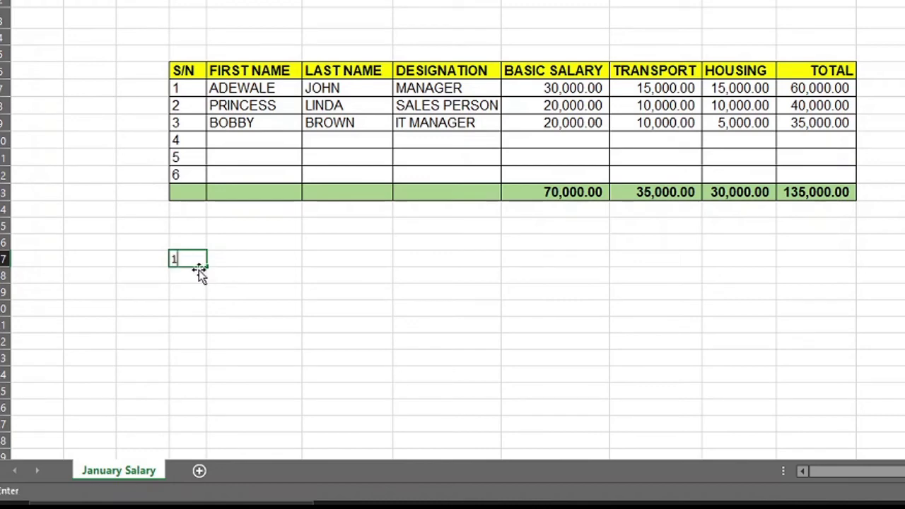
{"action": "key", "text": "Return"}
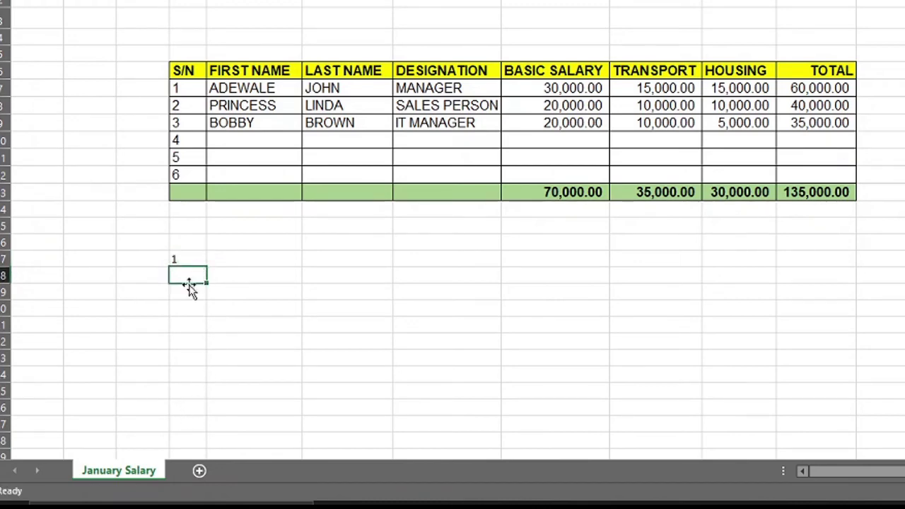
{"action": "type", "text": "2"}
{"action": "left_click", "coordinate": [192, 320]}
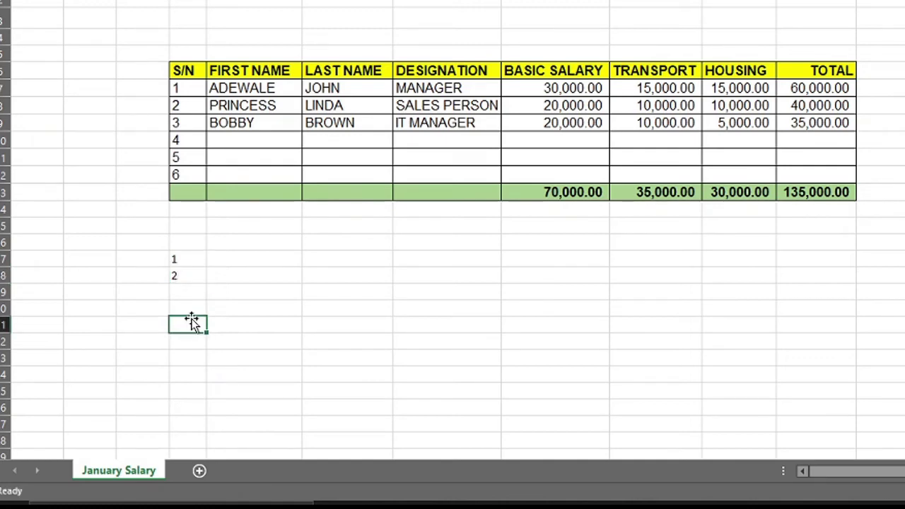
{"action": "left_click", "coordinate": [190, 273]}
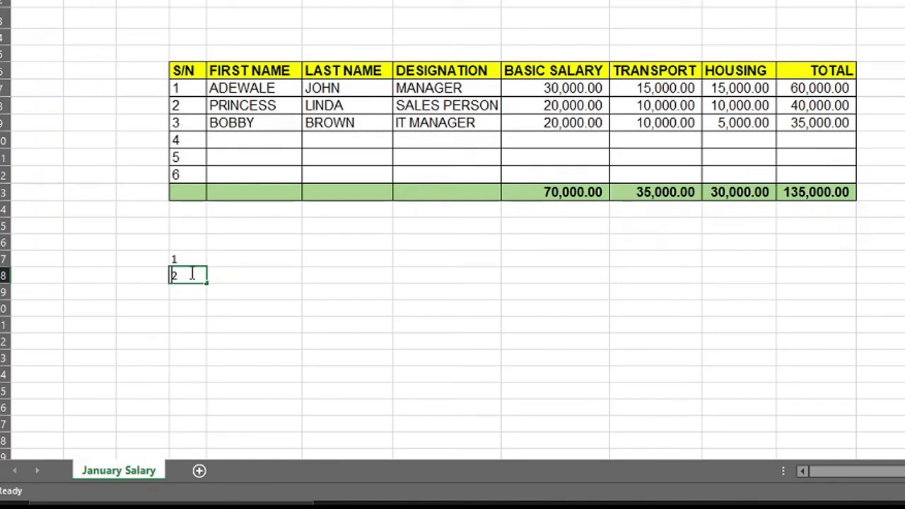
{"action": "key", "text": "BackSpace"}
{"action": "type", "text": "3"}
{"action": "key", "text": "Return"}
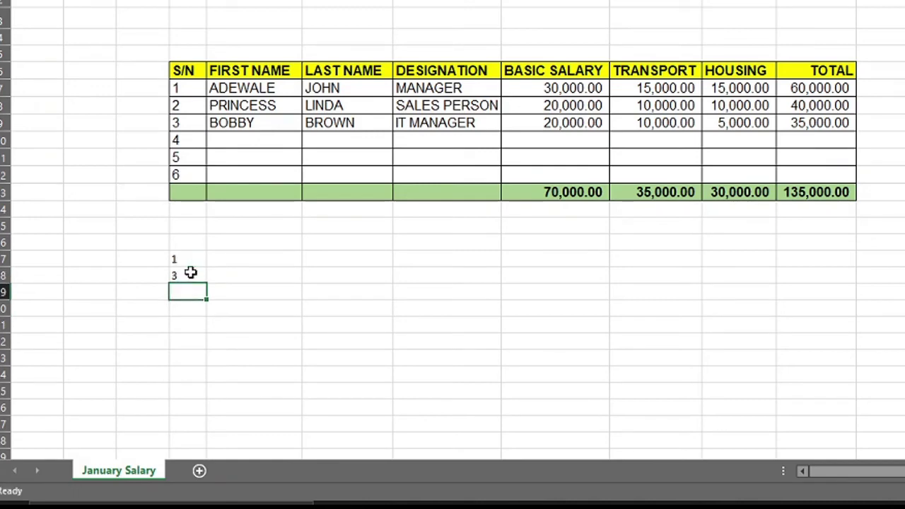
{"action": "left_click_drag", "start_coordinate": [186, 262], "coordinate": [199, 419]}
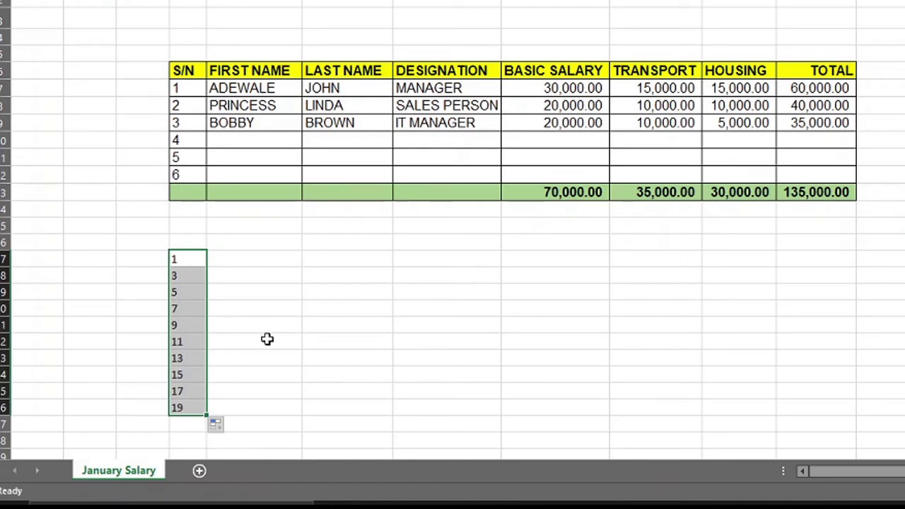
{"action": "key", "text": "Delete"}
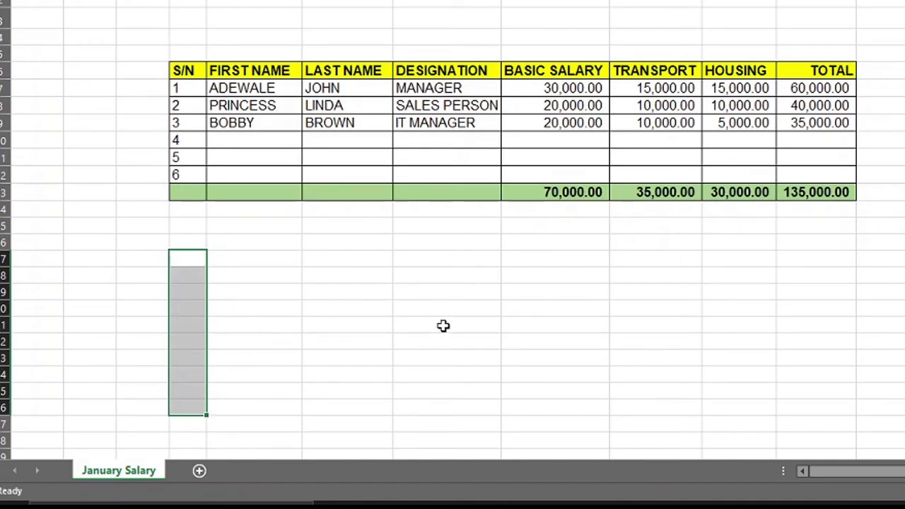
{"action": "left_click", "coordinate": [444, 326]}
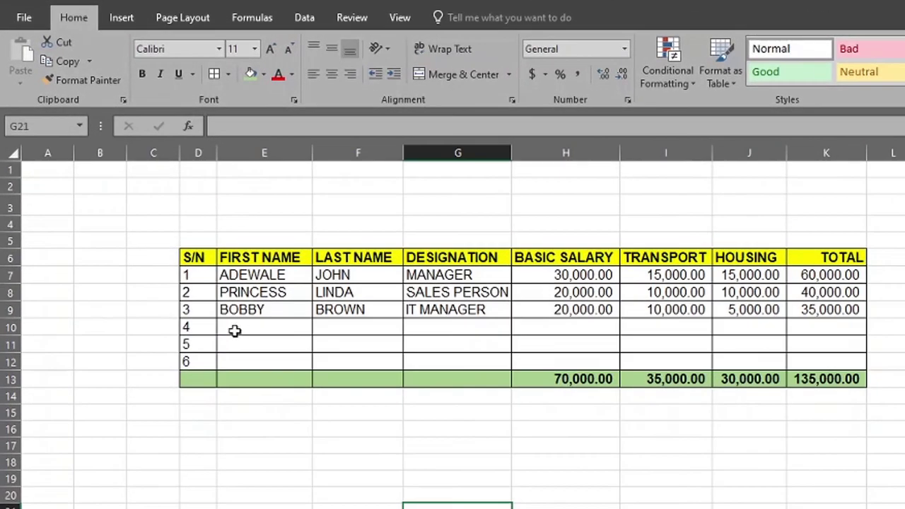
Step: Enter employee 4's first name, last name and designation STORE MANAGER in row 10
{"action": "left_click", "coordinate": [167, 241]}
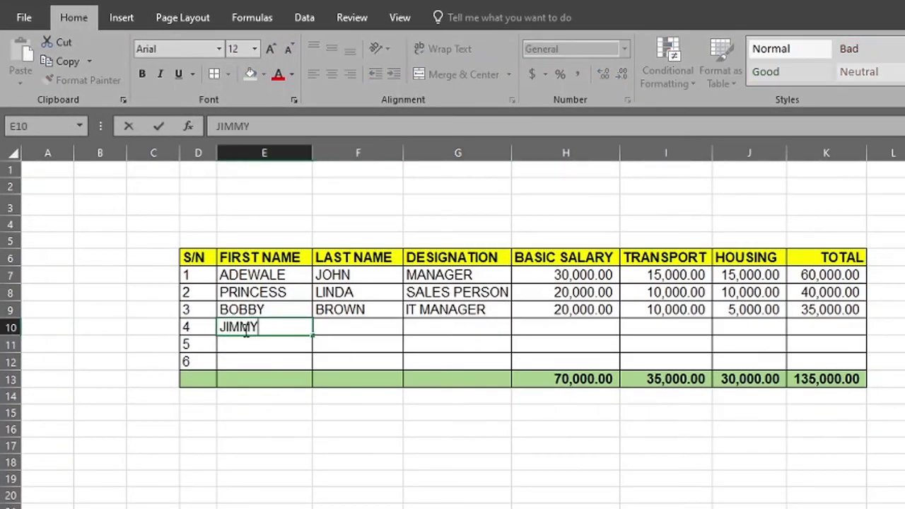
{"action": "key", "text": "Tab"}
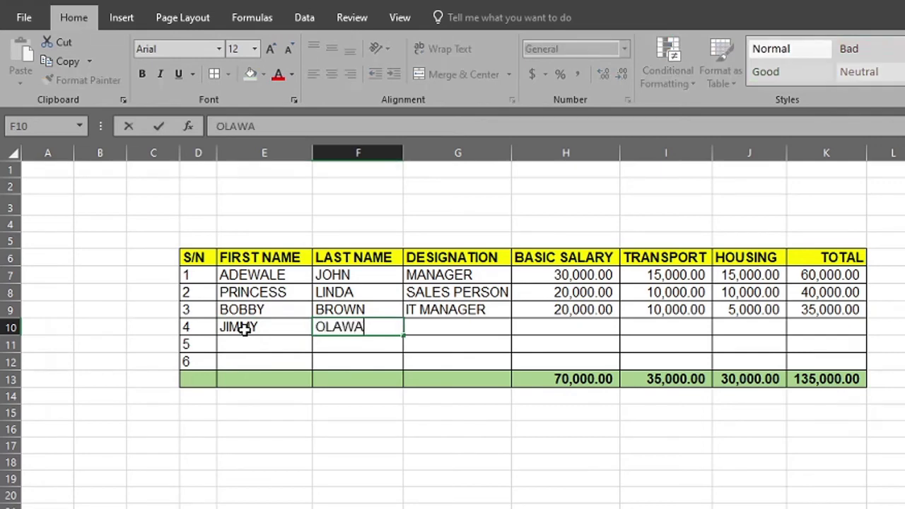
{"action": "key", "text": "Tab"}
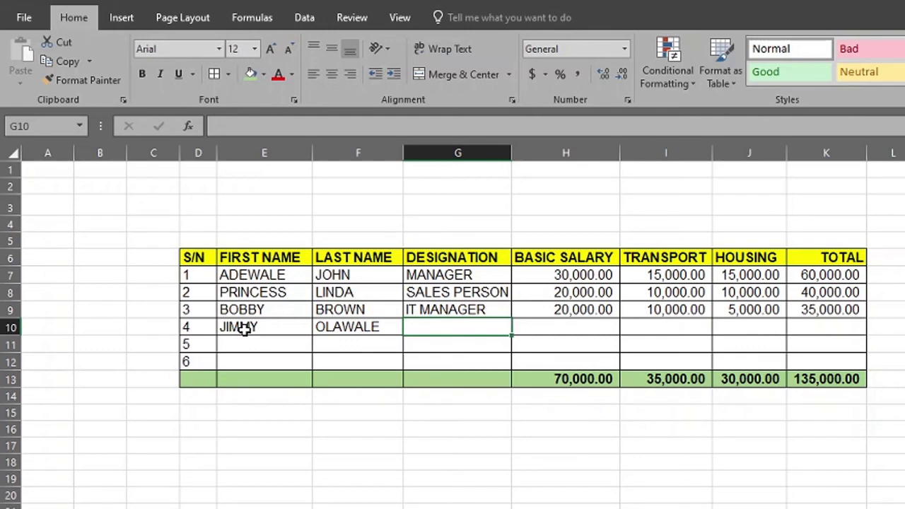
{"action": "type", "text": "STORE MANAER"}
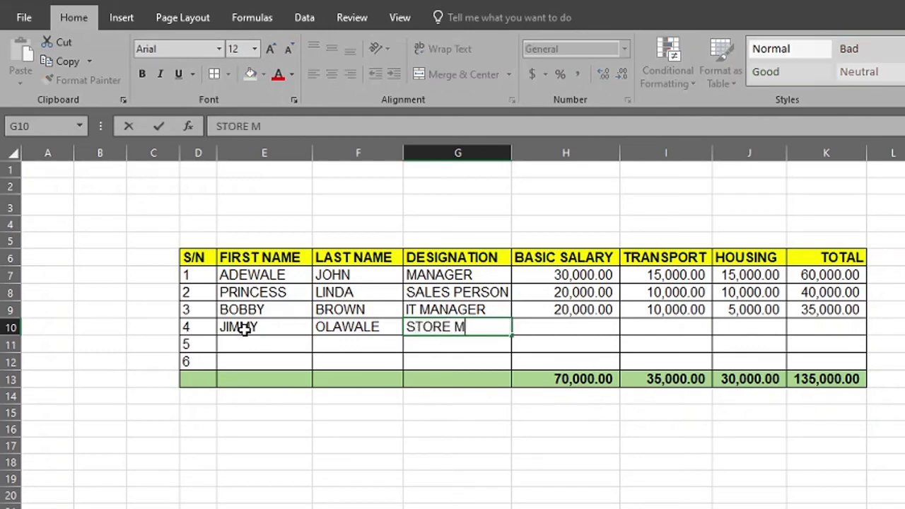
{"action": "key", "text": "BackSpace"}
{"action": "key", "text": "BackSpace"}
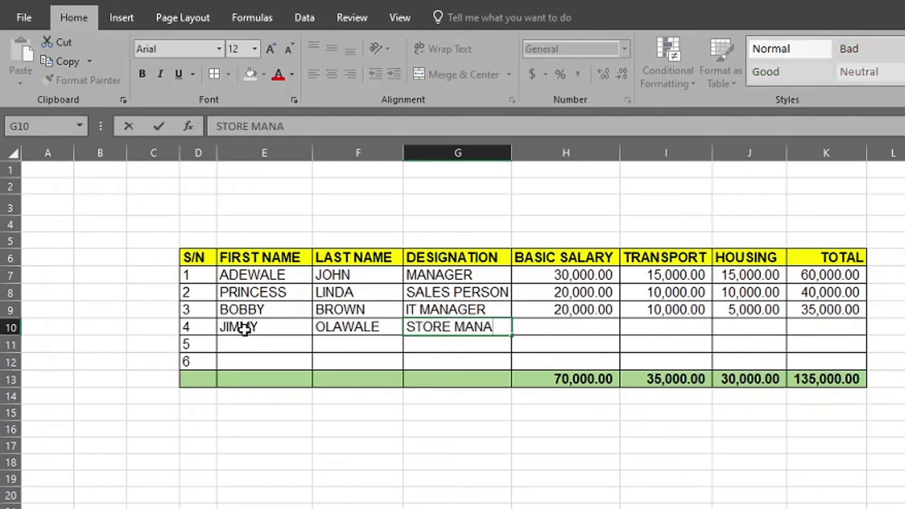
{"action": "type", "text": "GER"}
{"action": "key", "text": "Return"}
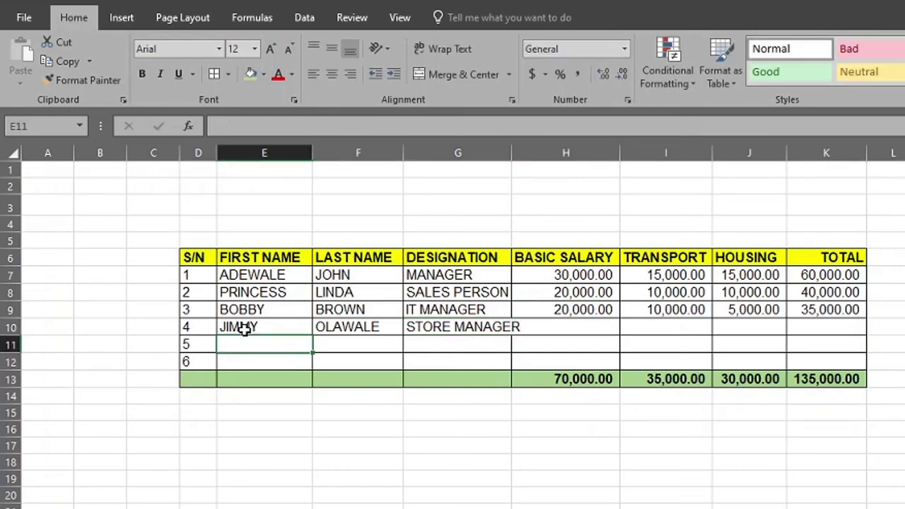
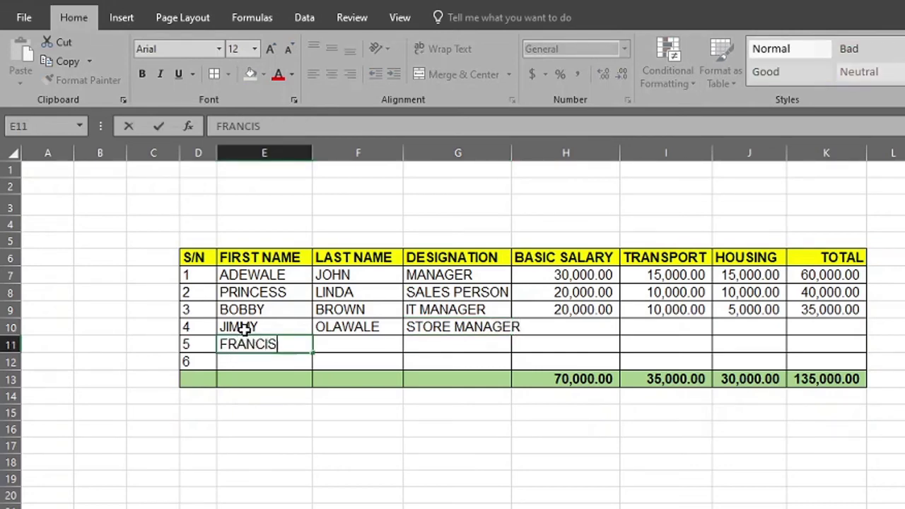
Step: Enter employee 5's first name, last name and designation DRIVER in row 11
{"action": "key", "text": "Tab"}
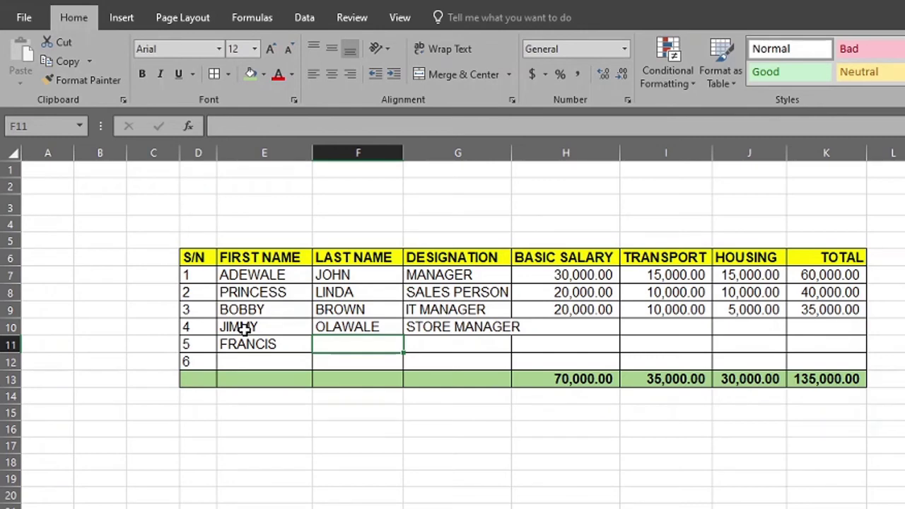
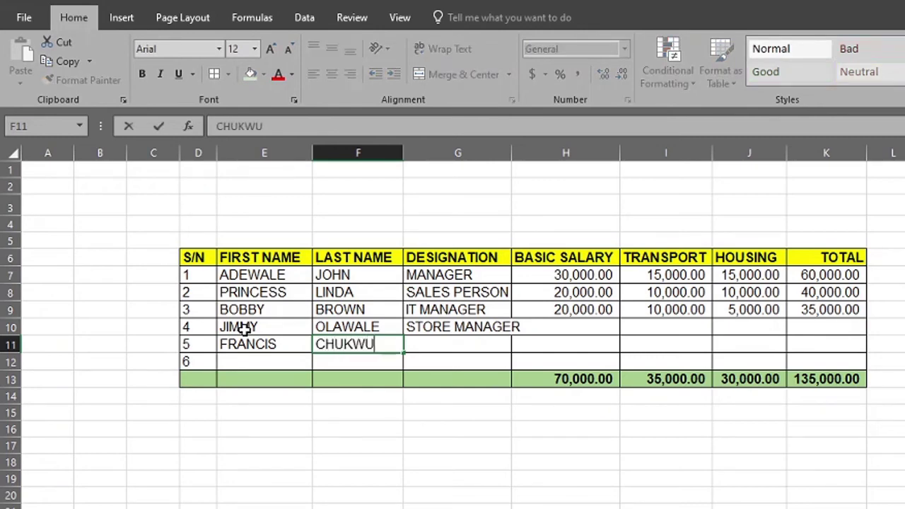
{"action": "key", "text": "Tab"}
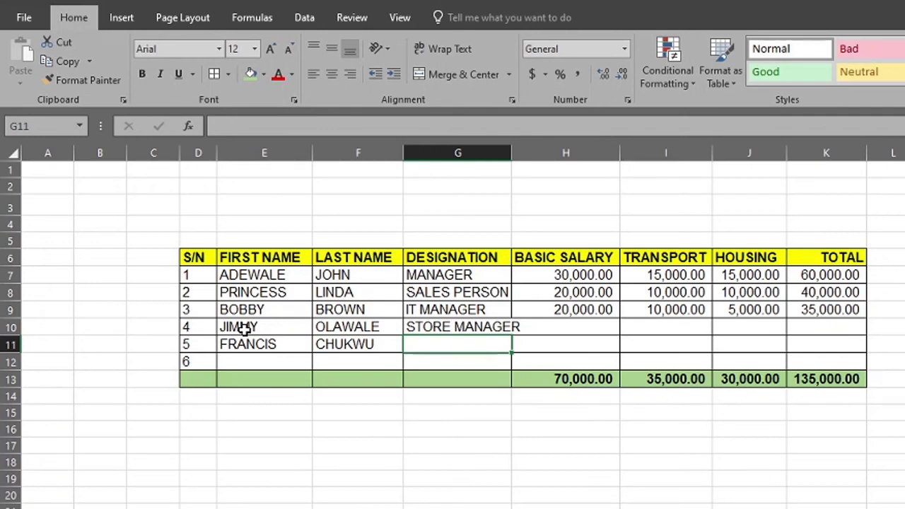
{"action": "type", "text": "DRIVER"}
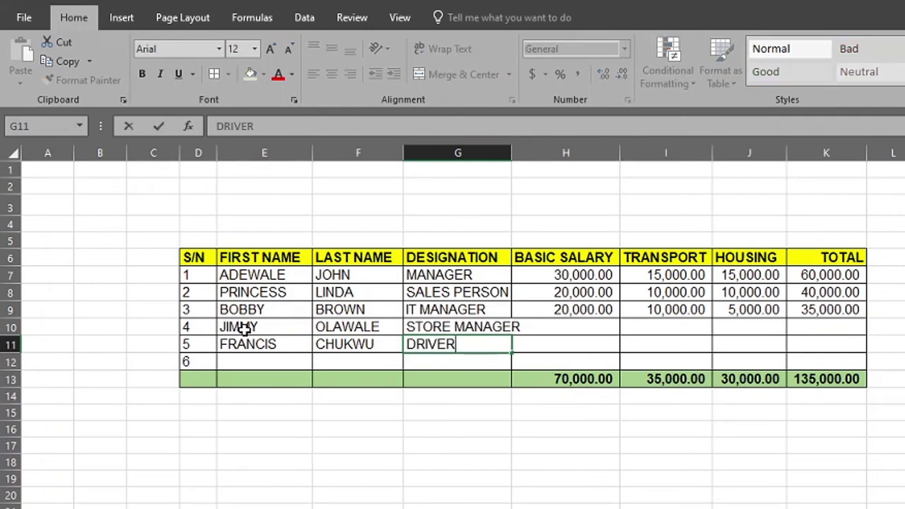
{"action": "key", "text": "Return"}
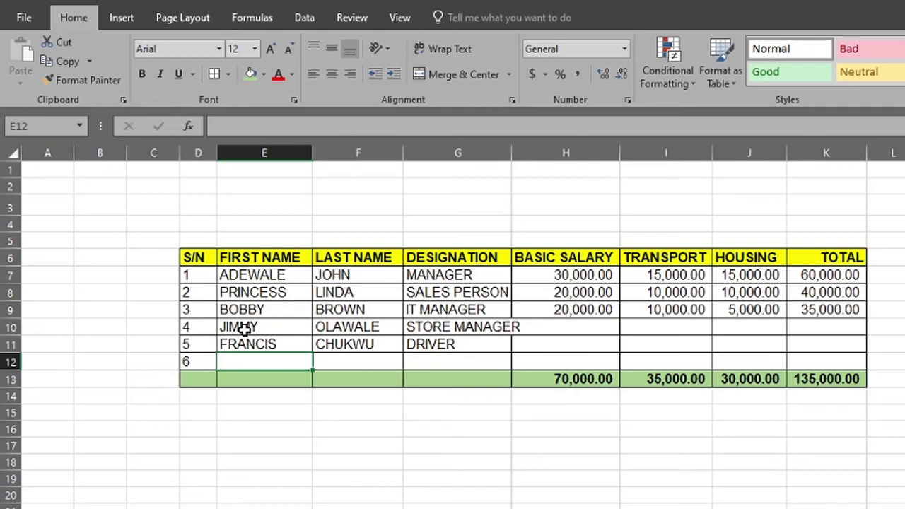
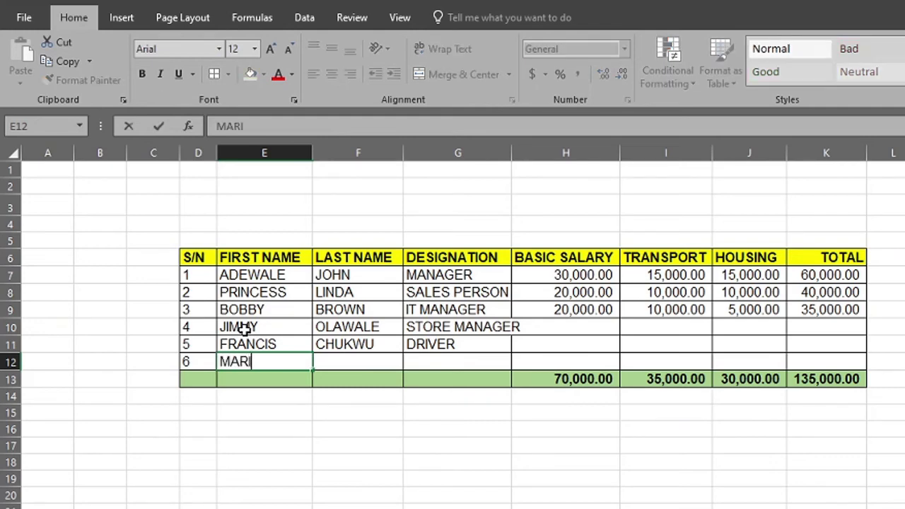
Step: Enter employee 6's first name, last name and designation FRONT DESK in row 12
{"action": "key", "text": "Tab"}
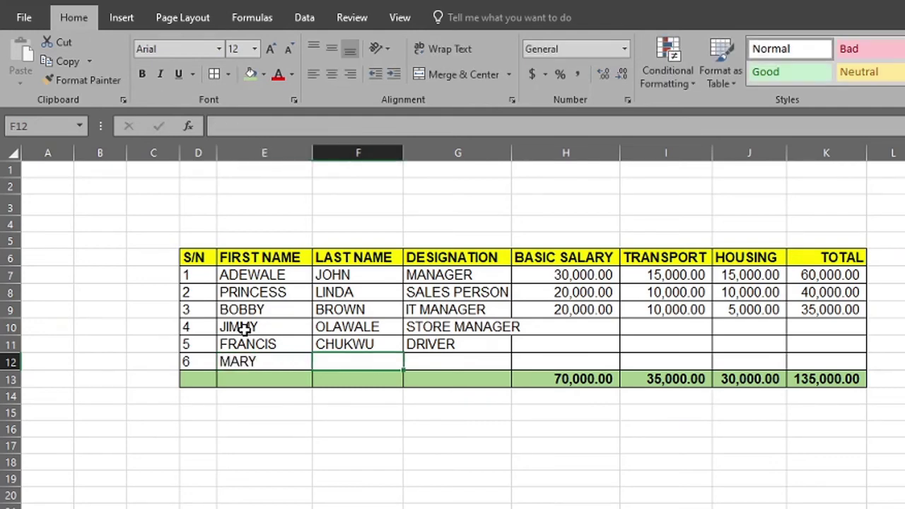
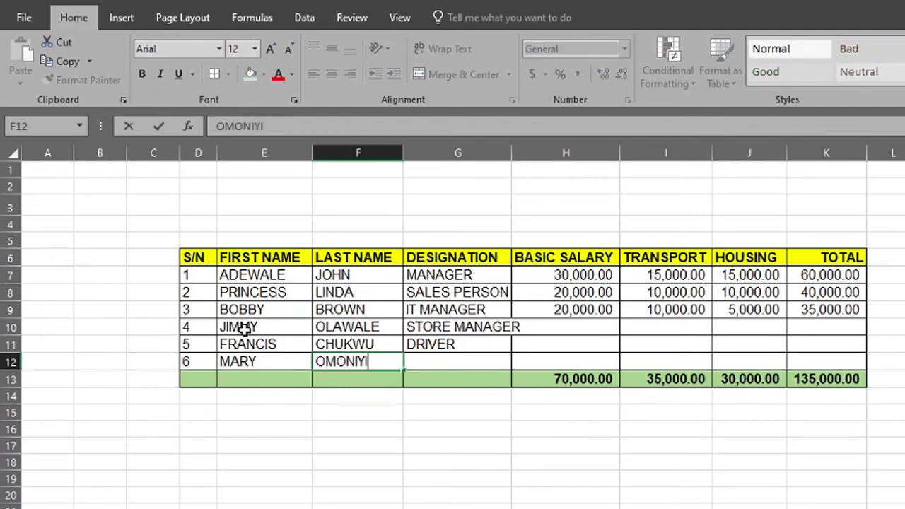
{"action": "key", "text": "Tab"}
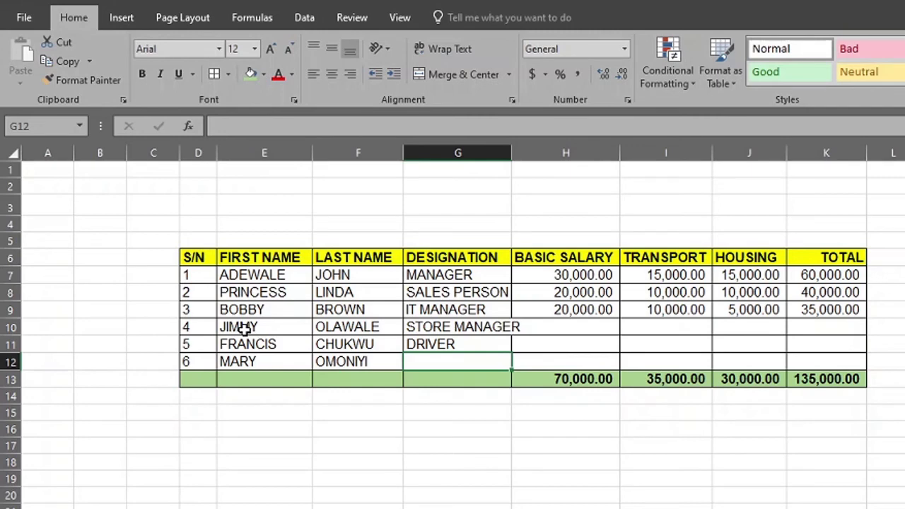
{"action": "type", "text": "FR"}
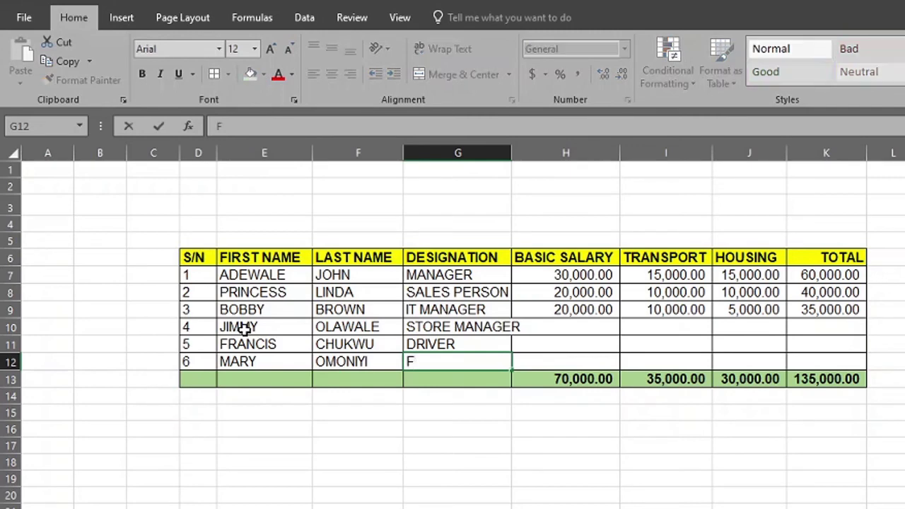
{"action": "key", "text": "BackSpace"}
{"action": "key", "text": "BackSpace"}
{"action": "type", "text": "FRONT DESK"}
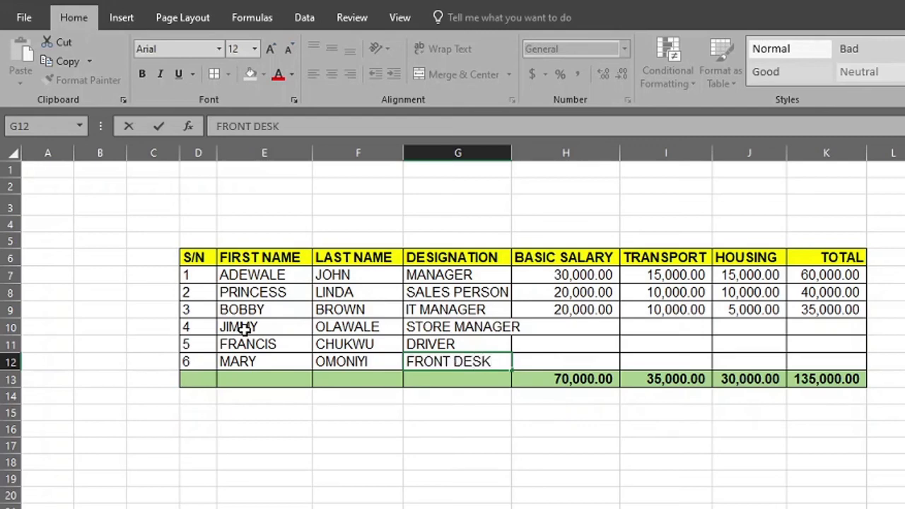
{"action": "key", "text": "Tab"}
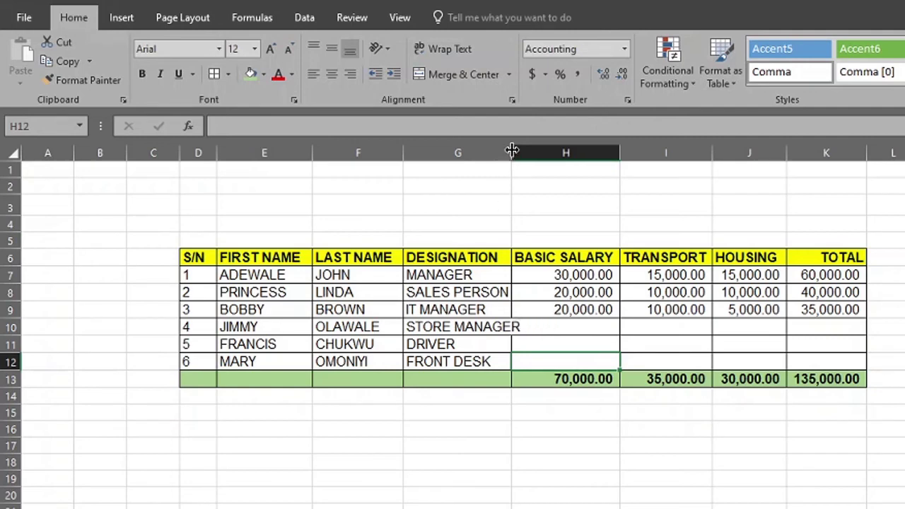
{"action": "left_click_drag", "start_coordinate": [512, 149], "coordinate": [526, 150]}
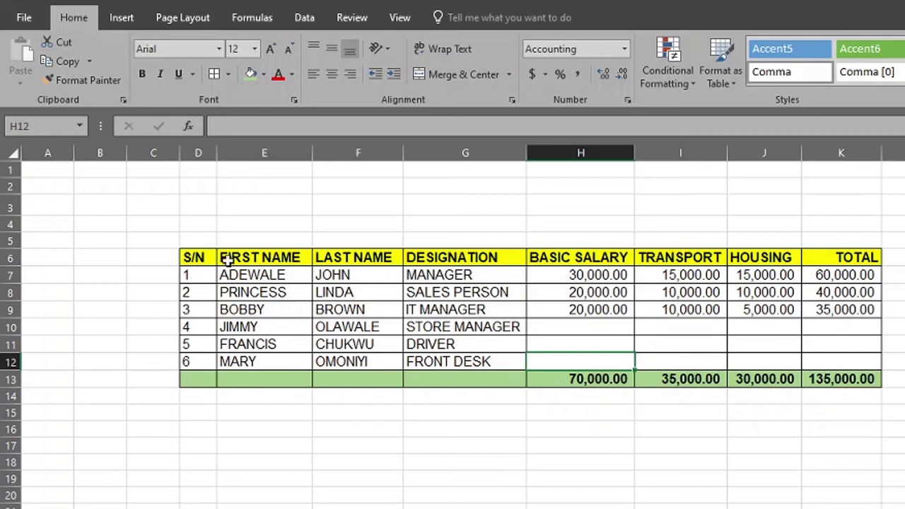
{"action": "left_click_drag", "start_coordinate": [198, 153], "coordinate": [876, 173]}
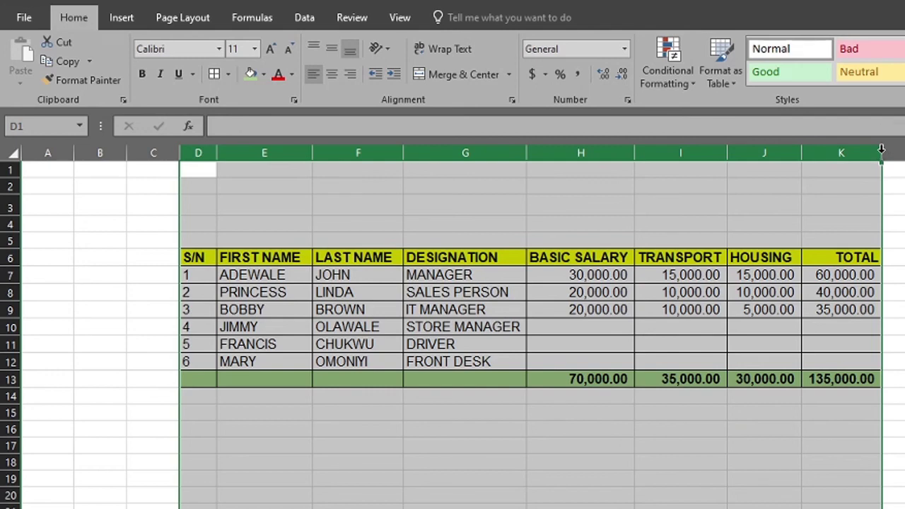
{"action": "double_click", "coordinate": [881, 152]}
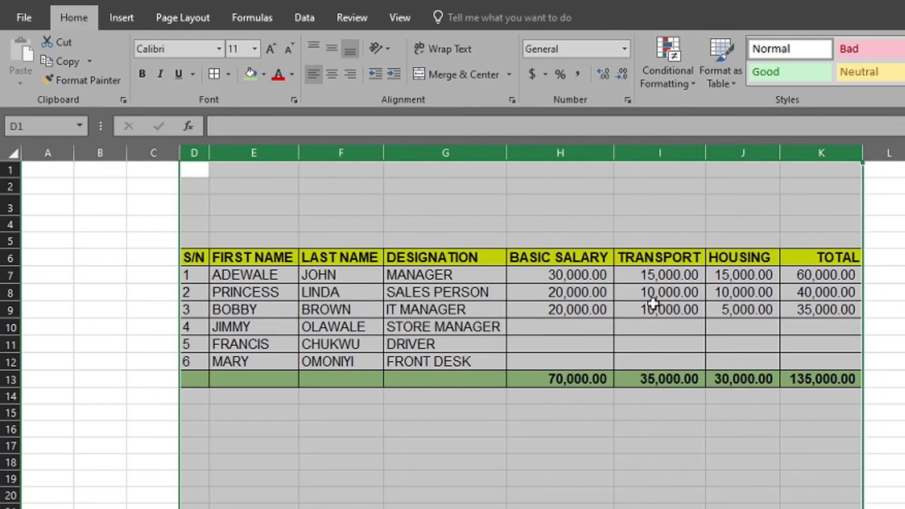
{"action": "left_click", "coordinate": [625, 476]}
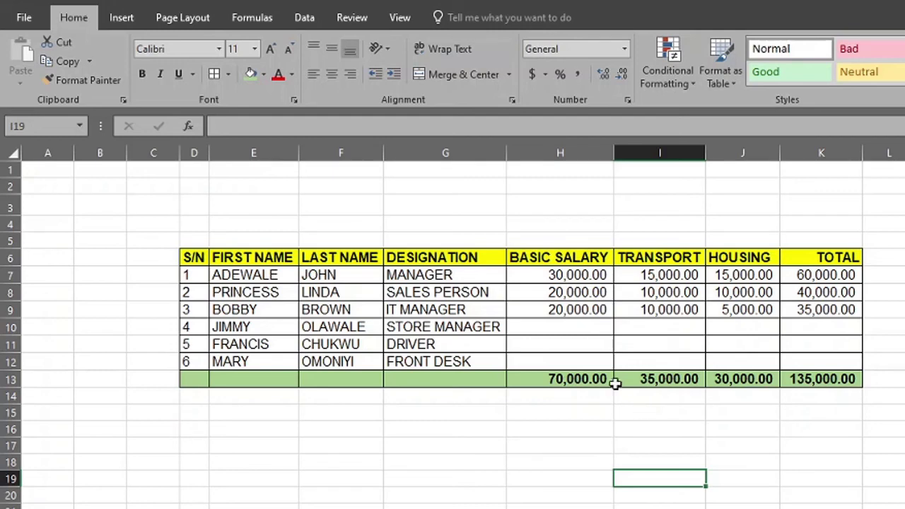
Step: Enter a 15,000 basic salary in H10 and check the K9 total formula
{"action": "left_click", "coordinate": [564, 331]}
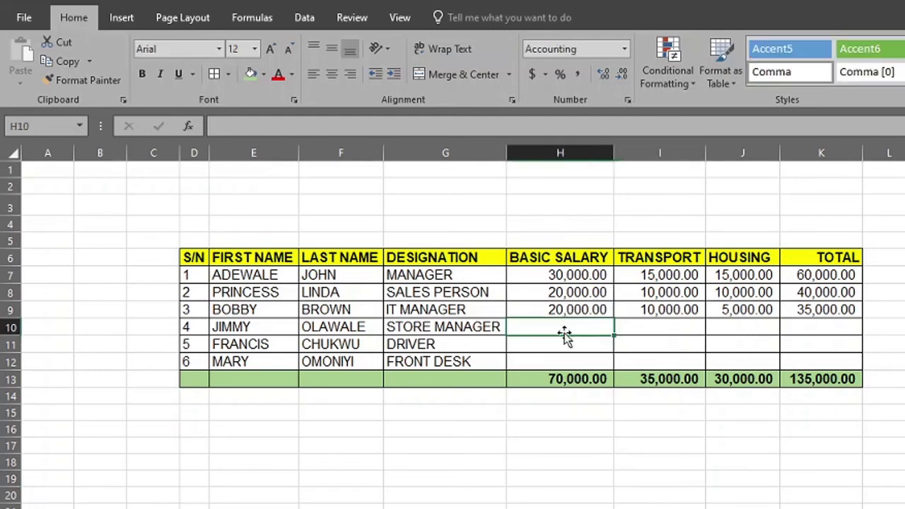
{"action": "type", "text": "15000"}
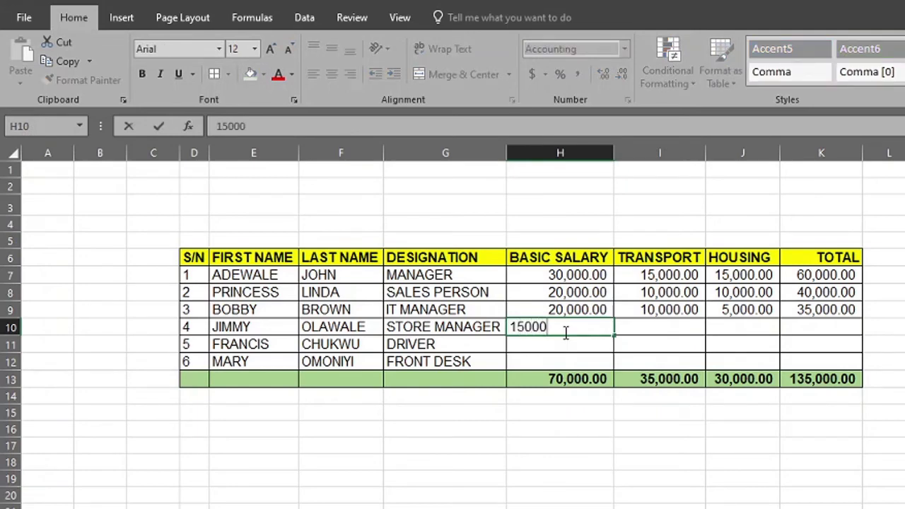
{"action": "key", "text": "Return"}
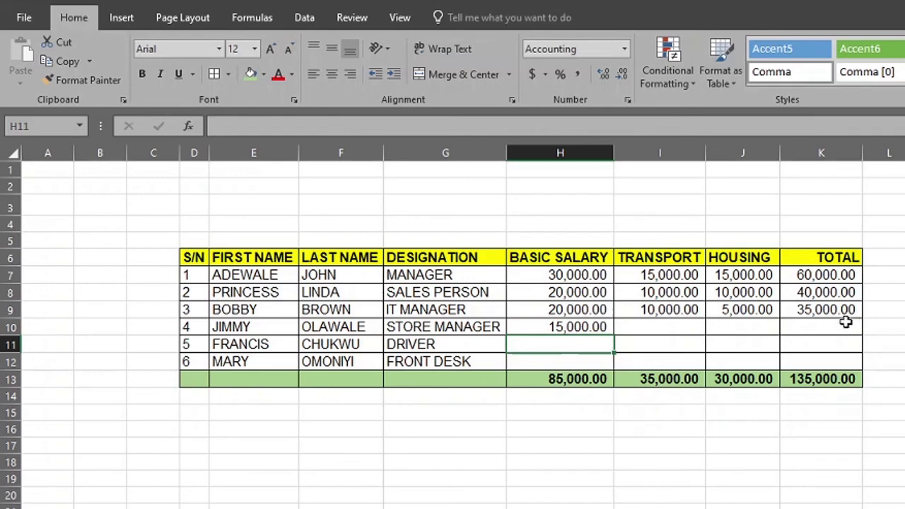
{"action": "left_click", "coordinate": [825, 323]}
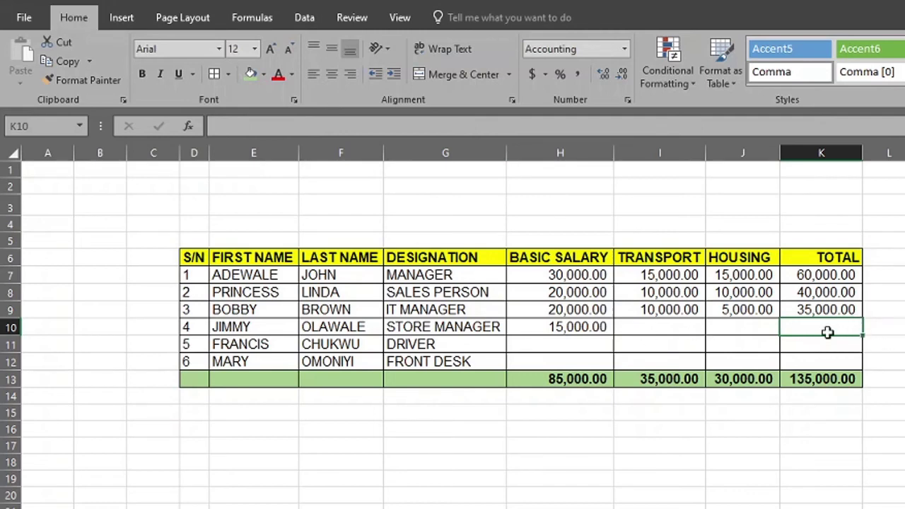
{"action": "left_click", "coordinate": [821, 309]}
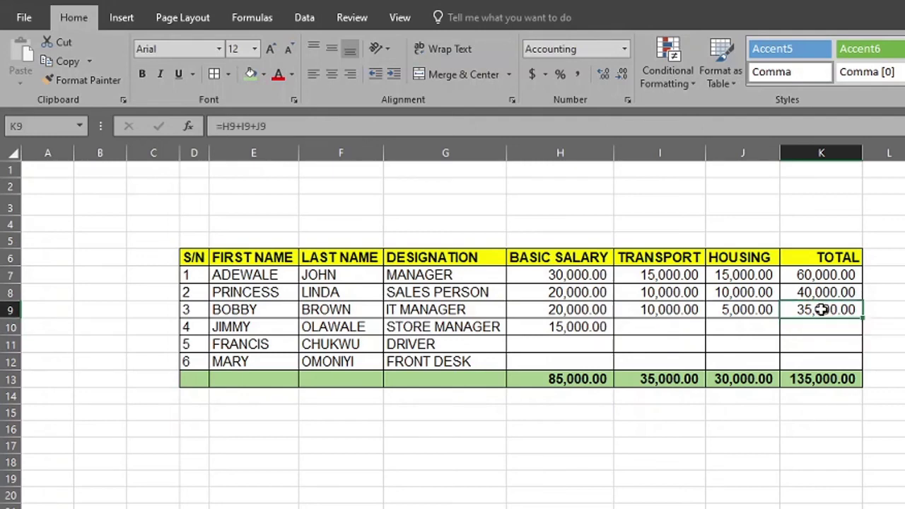
Step: Enter 10,000 basic salaries in H11 and H12
{"action": "left_click", "coordinate": [576, 345]}
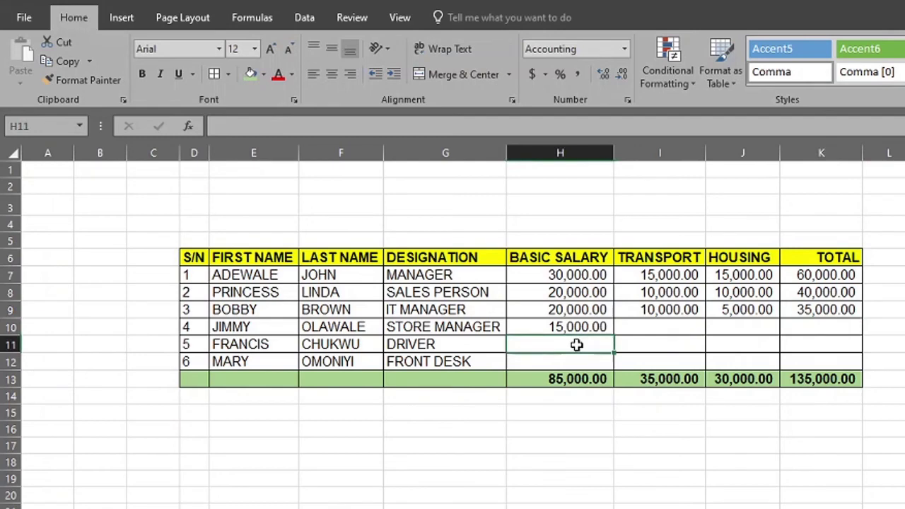
{"action": "type", "text": "10,00"}
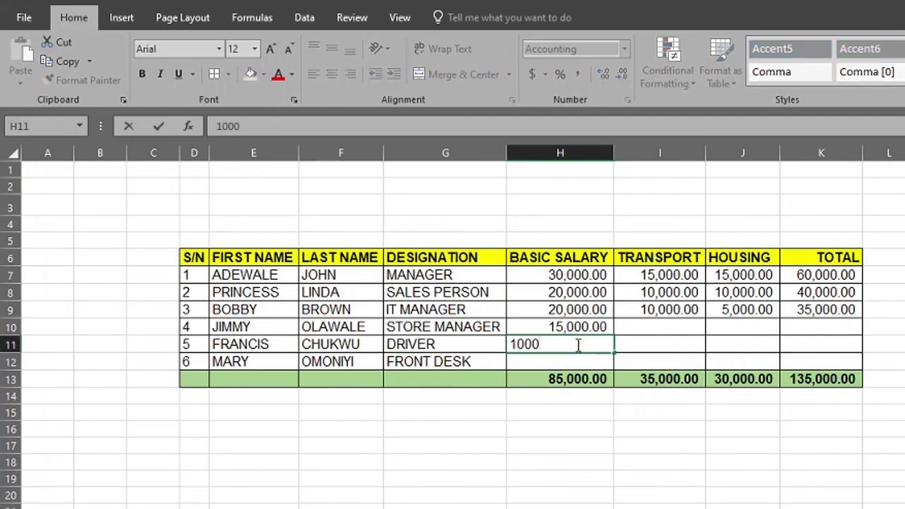
{"action": "type", "text": "0"}
{"action": "key", "text": "Return"}
{"action": "type", "text": "10"}
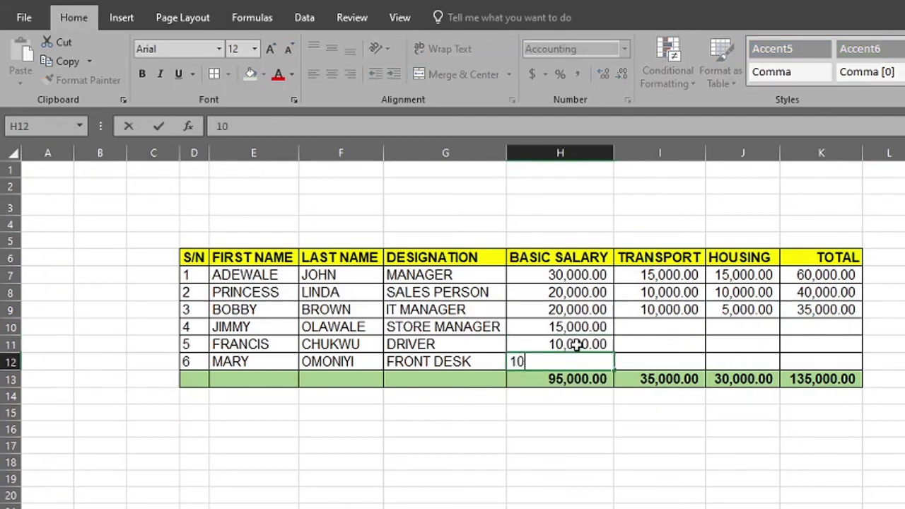
{"action": "type", "text": ",000"}
{"action": "key", "text": "Return"}
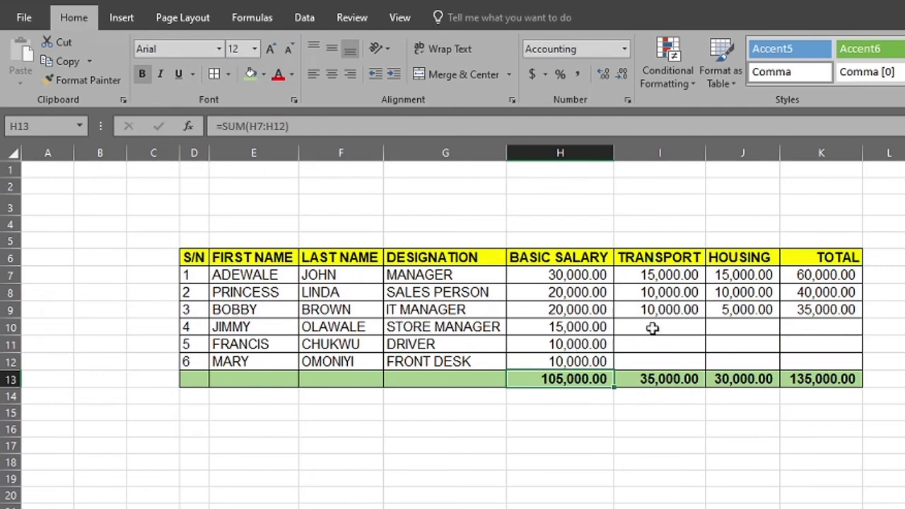
{"action": "left_click", "coordinate": [644, 328]}
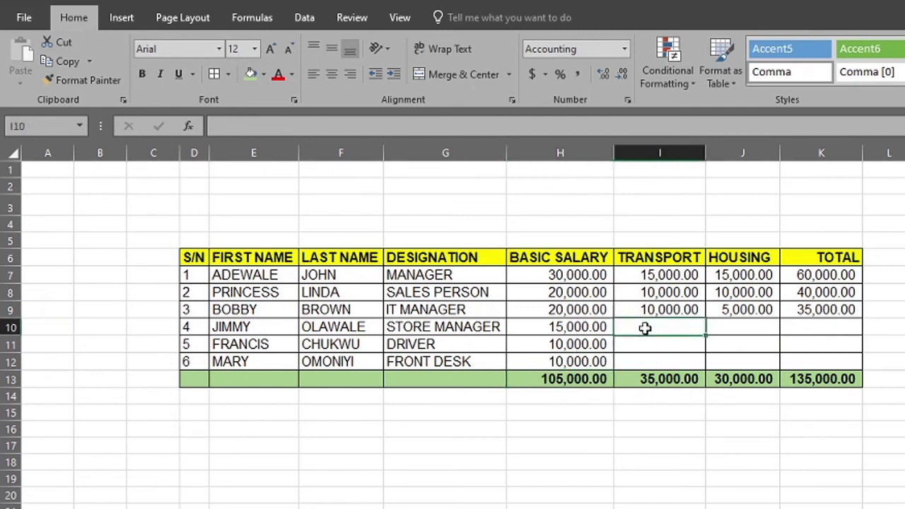
Step: Fill transport values 8,000, 5,000 and 5,000 into I10:I12
{"action": "type", "text": "8000"}
{"action": "key", "text": "Return"}
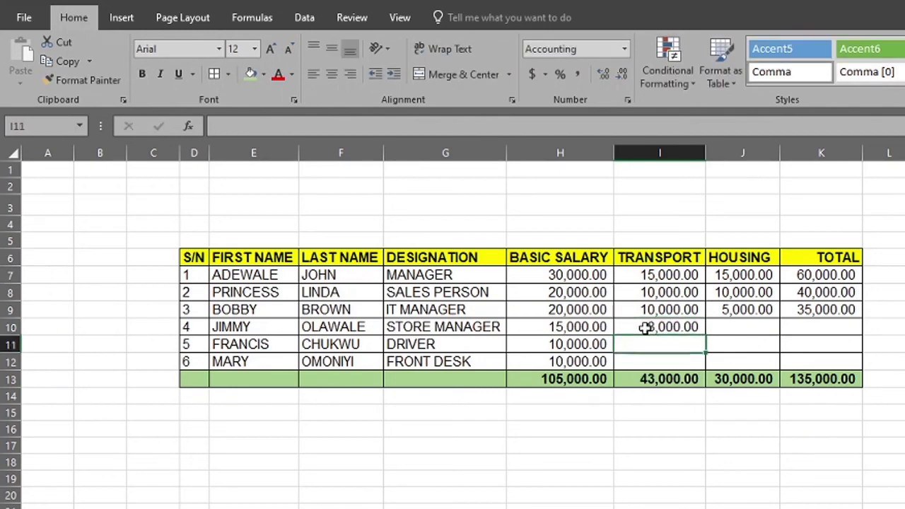
{"action": "type", "text": "5000"}
{"action": "key", "text": "Return"}
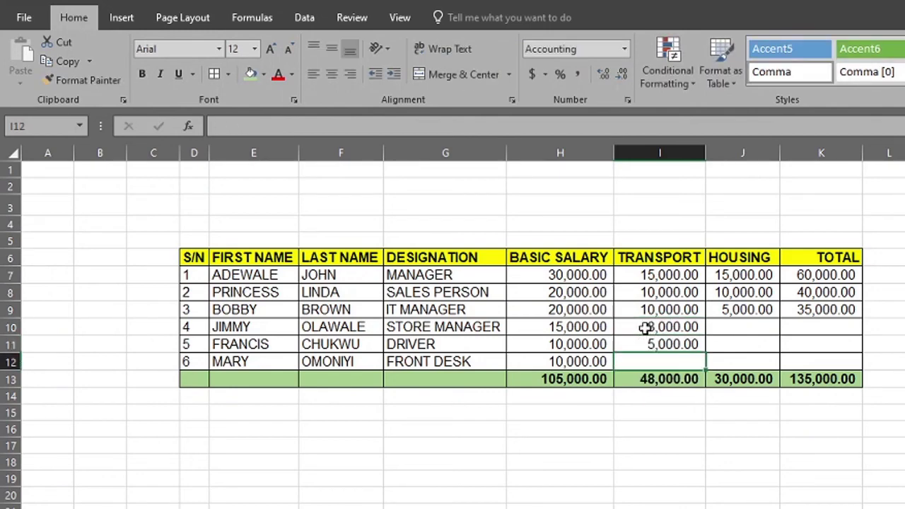
{"action": "type", "text": "5000"}
{"action": "key", "text": "Return"}
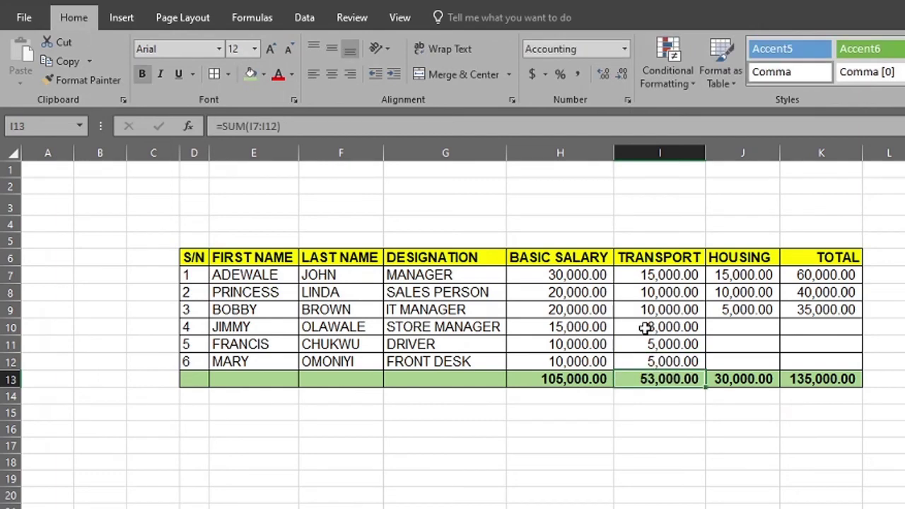
Step: Fill housing values 5,000, 3,500 and 3,000 into J10:J12, correcting J11
{"action": "left_click", "coordinate": [733, 329]}
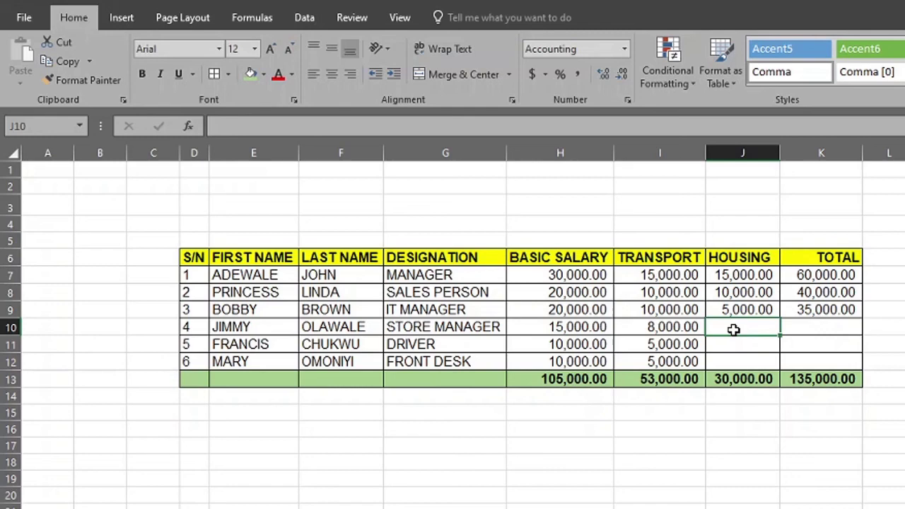
{"action": "type", "text": "5000"}
{"action": "key", "text": "Return"}
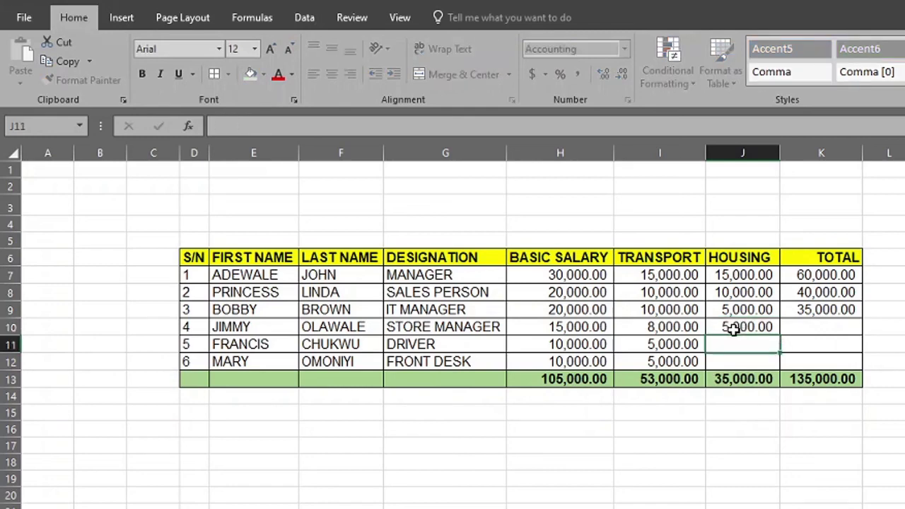
{"action": "type", "text": "35000"}
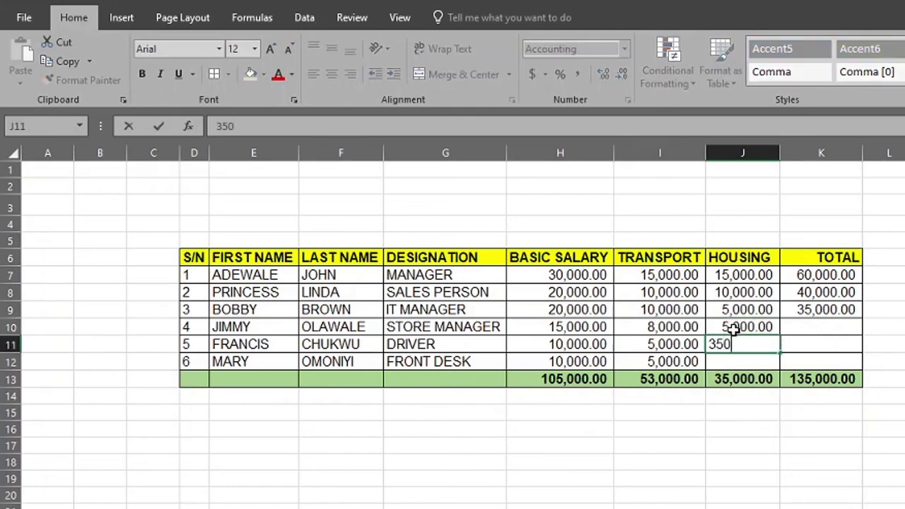
{"action": "key", "text": "Return"}
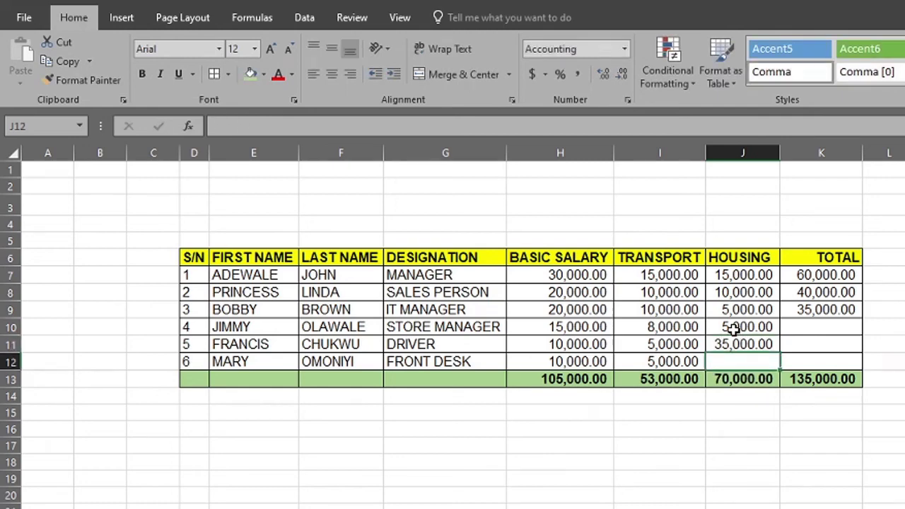
{"action": "key", "text": "Up"}
{"action": "type", "text": "3500"}
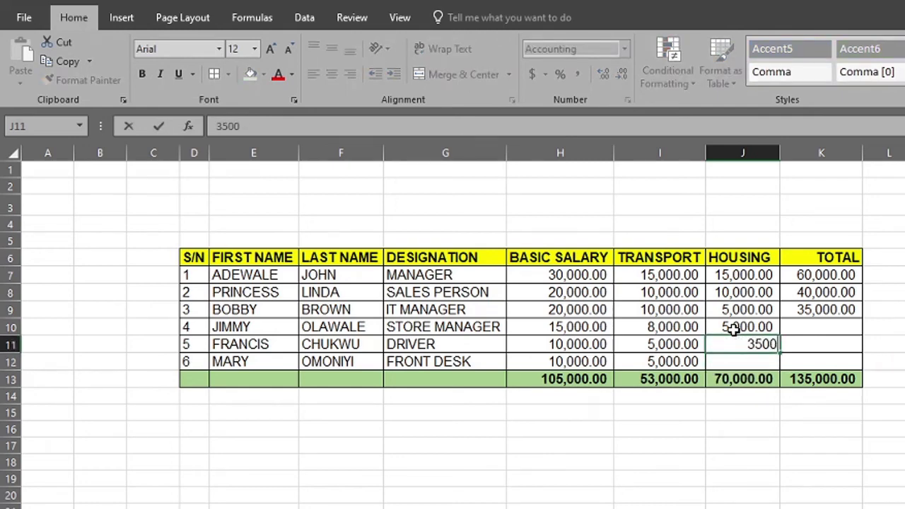
{"action": "key", "text": "Return"}
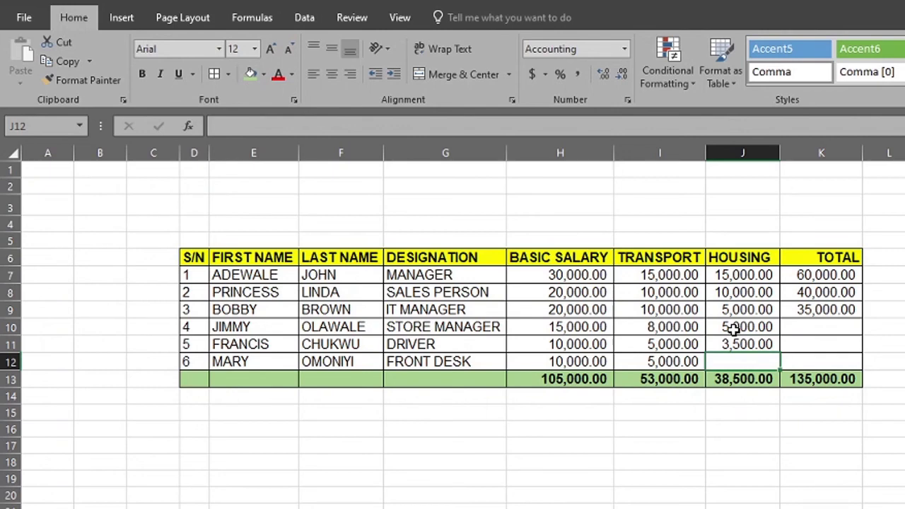
{"action": "type", "text": "3000"}
{"action": "key", "text": "Return"}
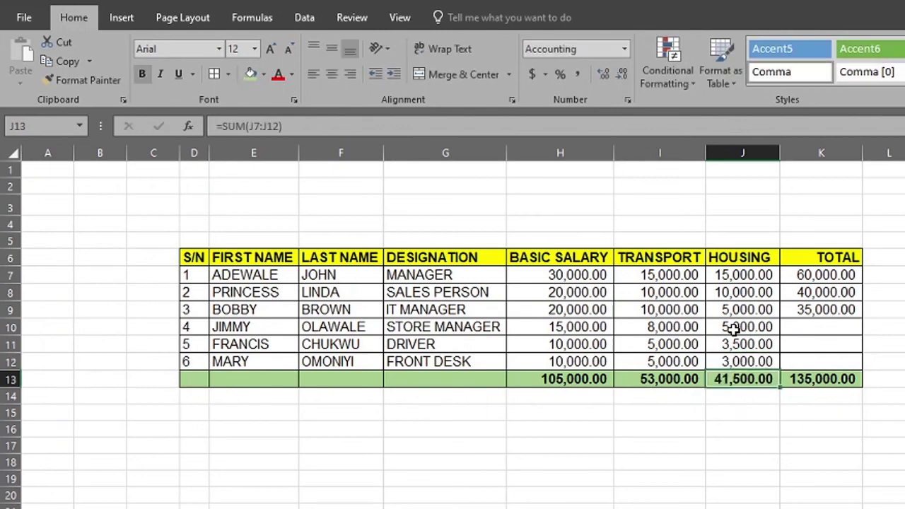
{"action": "left_click", "coordinate": [799, 329]}
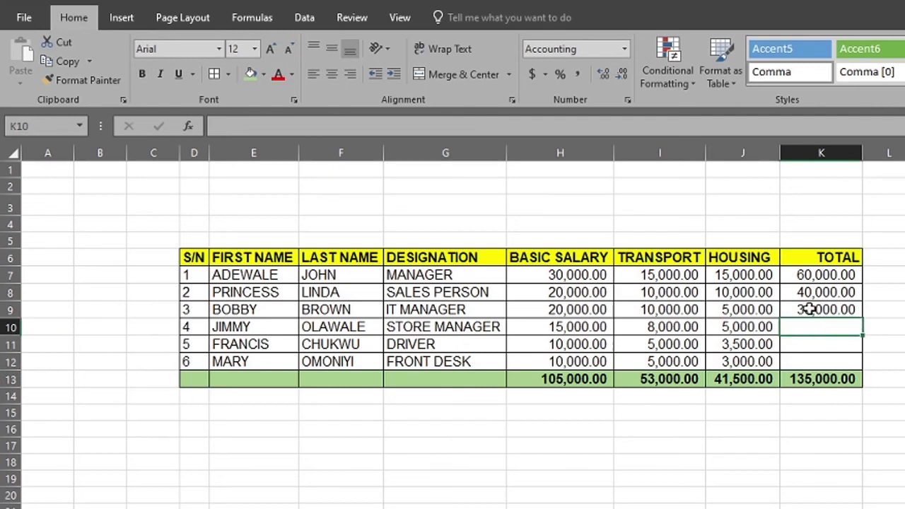
Step: Copy the K9 total formula into K10:K12, giving a 199,500 grand total
{"action": "left_click", "coordinate": [809, 309]}
{"action": "right_click", "coordinate": [809, 309]}
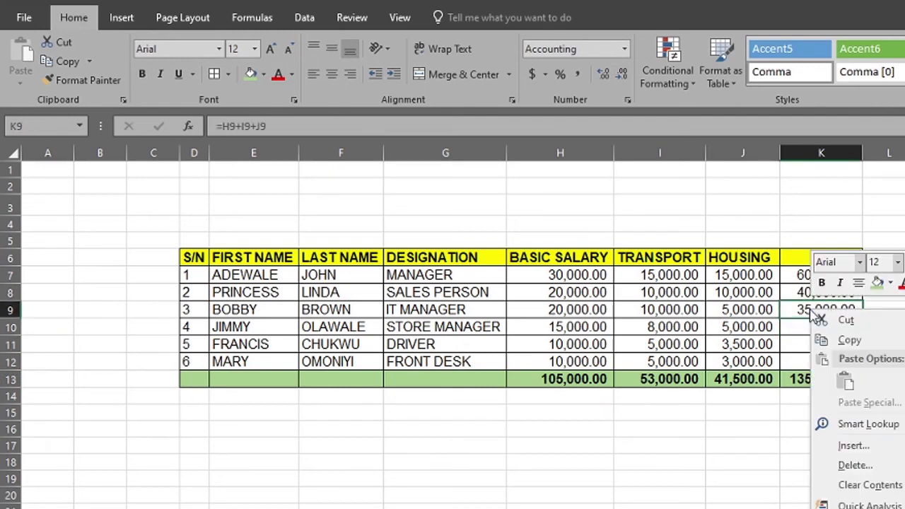
{"action": "left_click", "coordinate": [851, 340]}
{"action": "left_click_drag", "start_coordinate": [820, 330], "coordinate": [825, 358]}
{"action": "key", "text": "Return"}
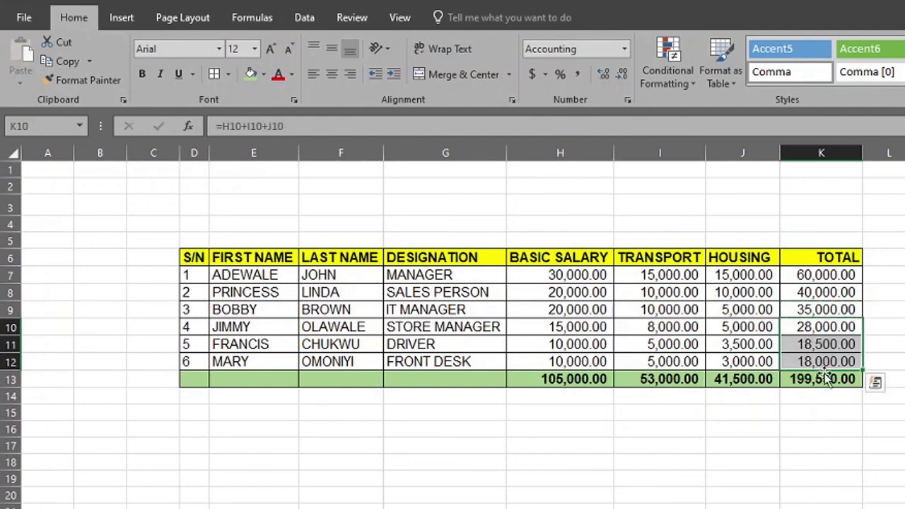
{"action": "left_click", "coordinate": [792, 467]}
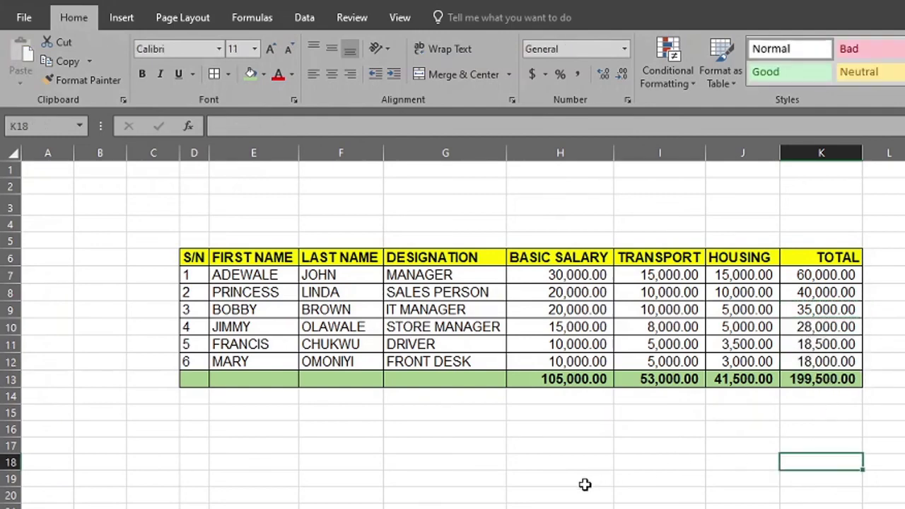